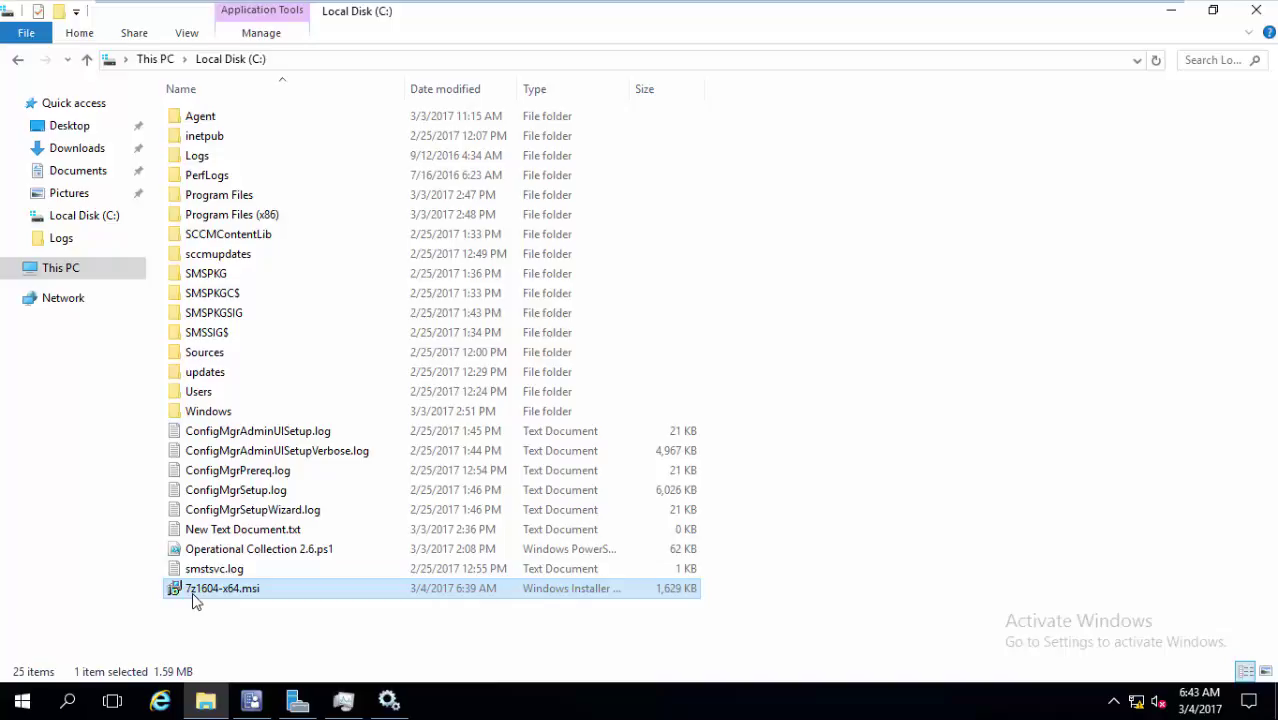
# Step: Look up the 64-bit .msi installer on the 7-Zip download page in the local browser and return to the full-screen remote session
pyautogui.click(197, 8)
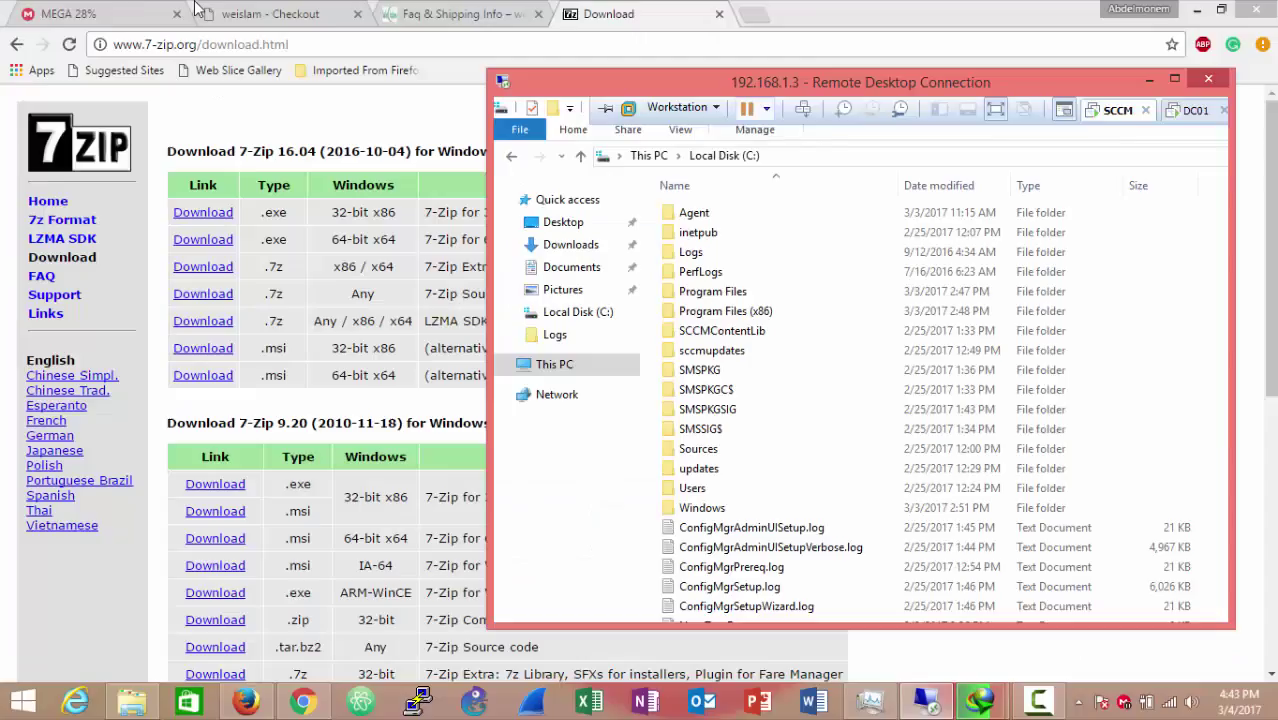
pyautogui.click(1149, 82)
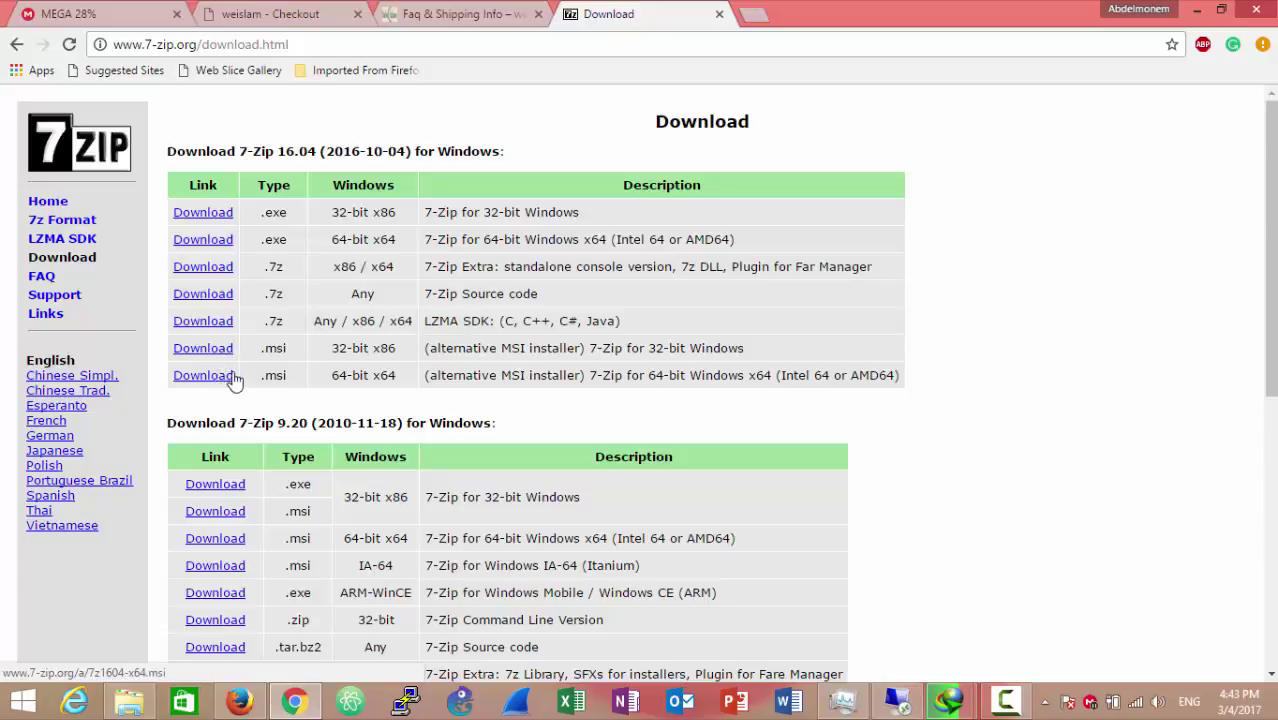
pyautogui.moveTo(888, 706)
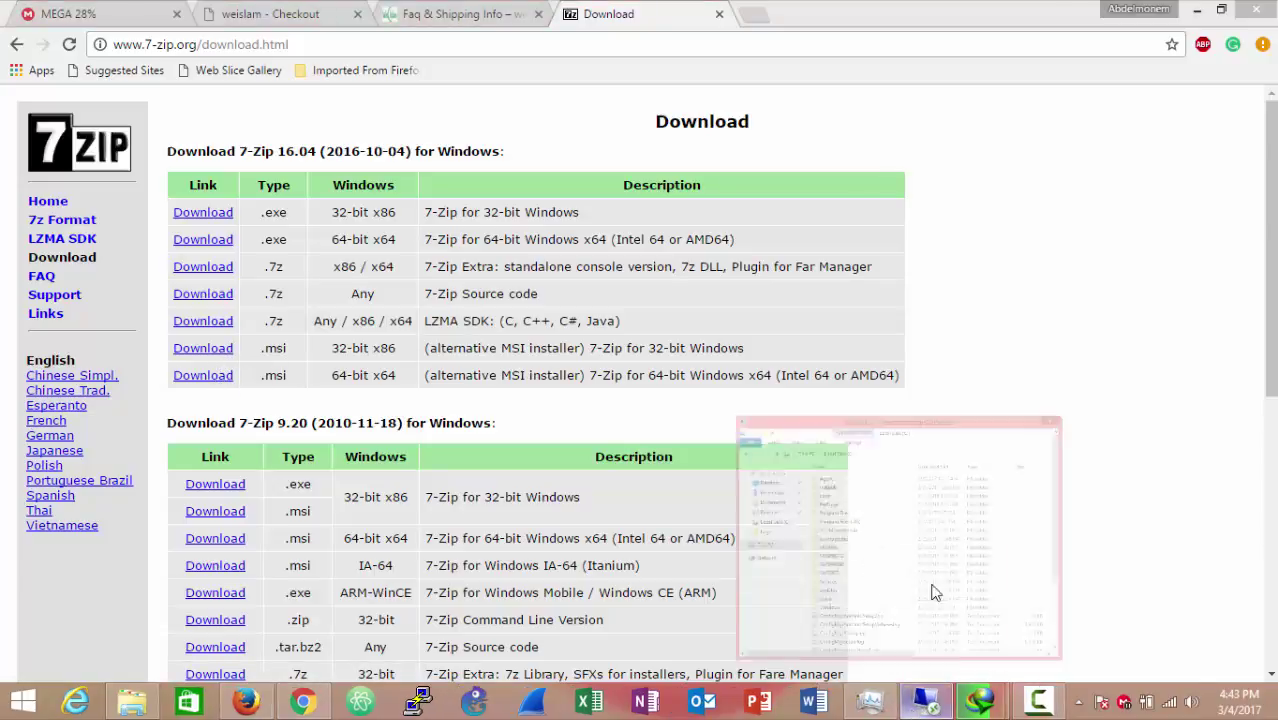
pyautogui.click(933, 591)
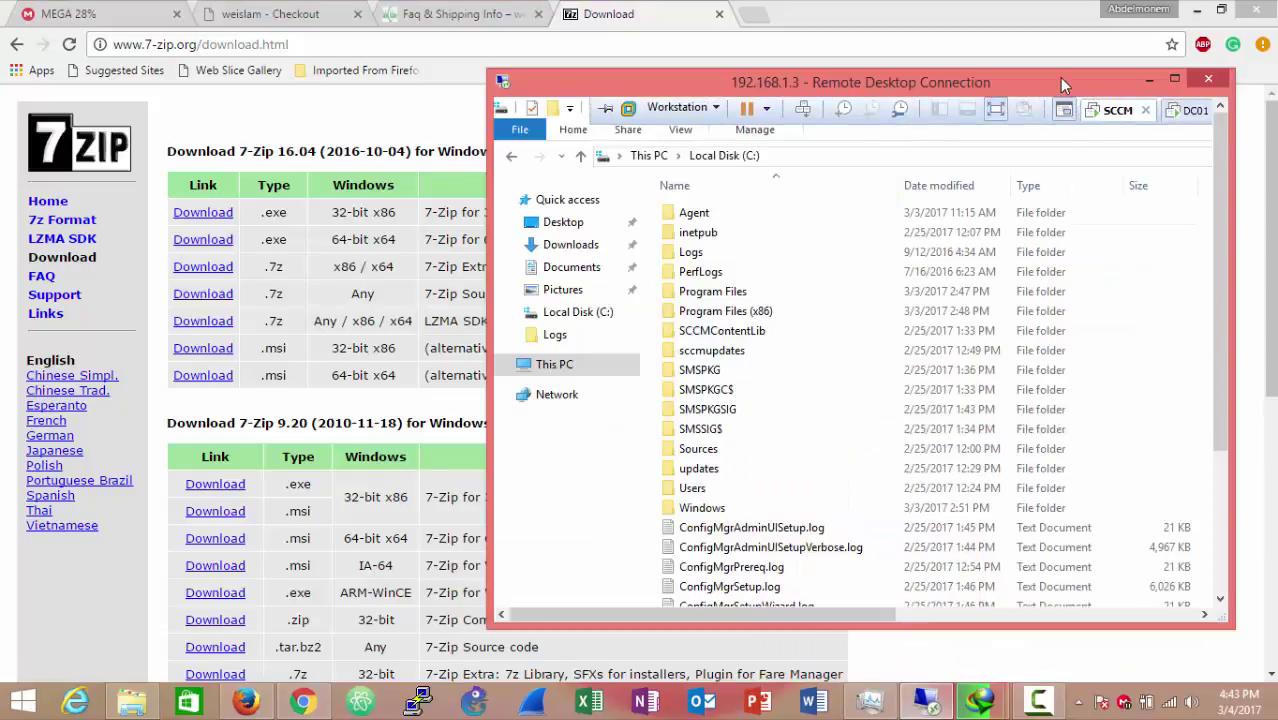
pyautogui.doubleClick(1059, 77)
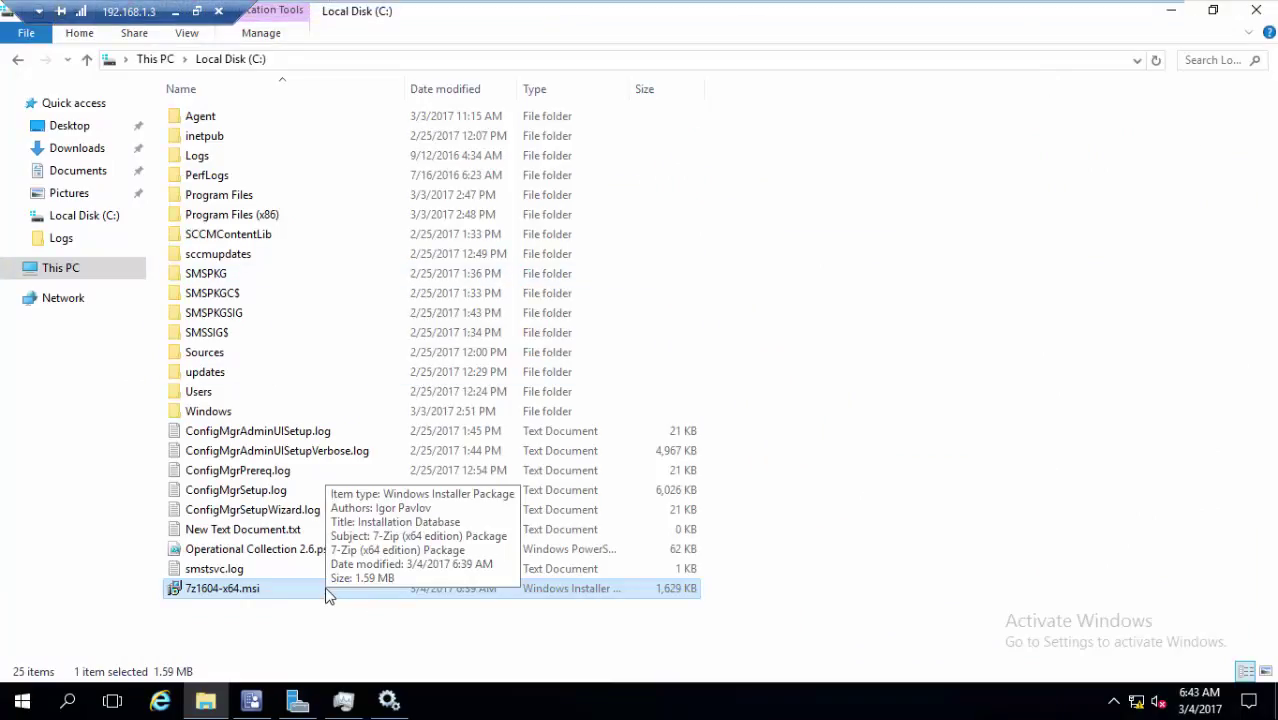
# Step: Create a folder named Apps on Local Disk (C:) and move 7z1604-x64.msi into it
pyautogui.rightClick(313, 611)
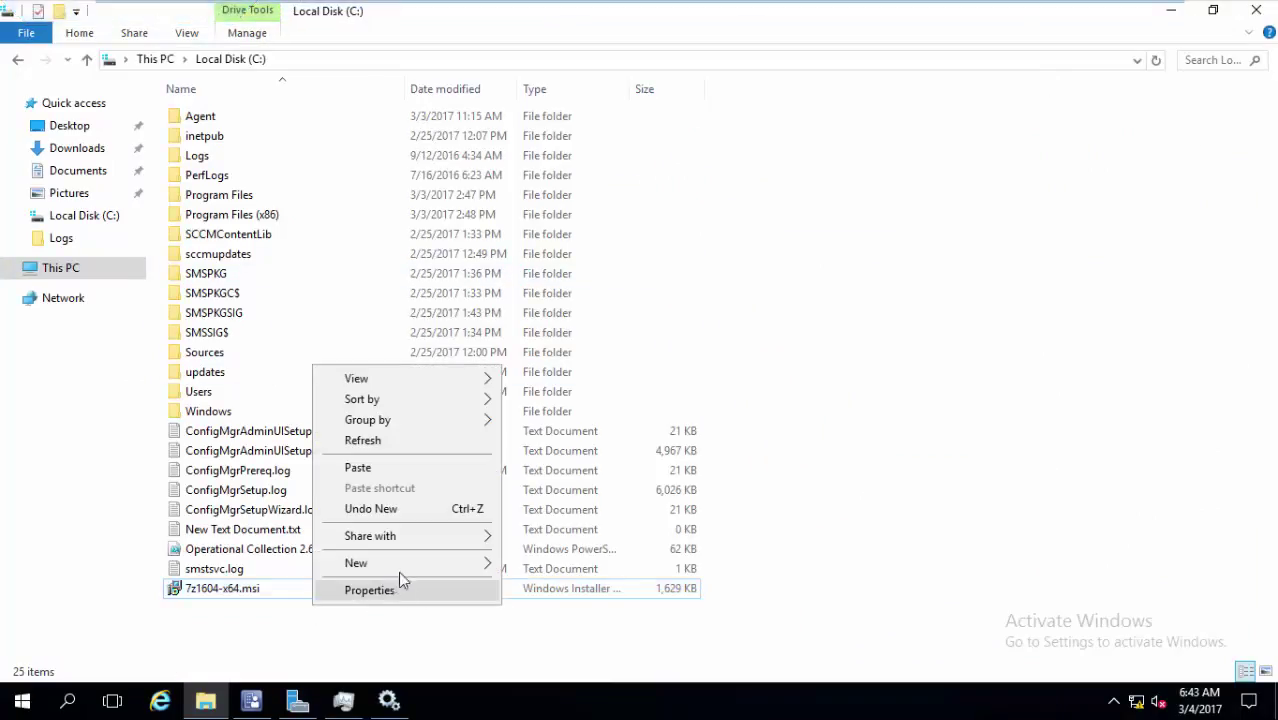
pyautogui.moveTo(414, 565)
pyautogui.click(568, 568)
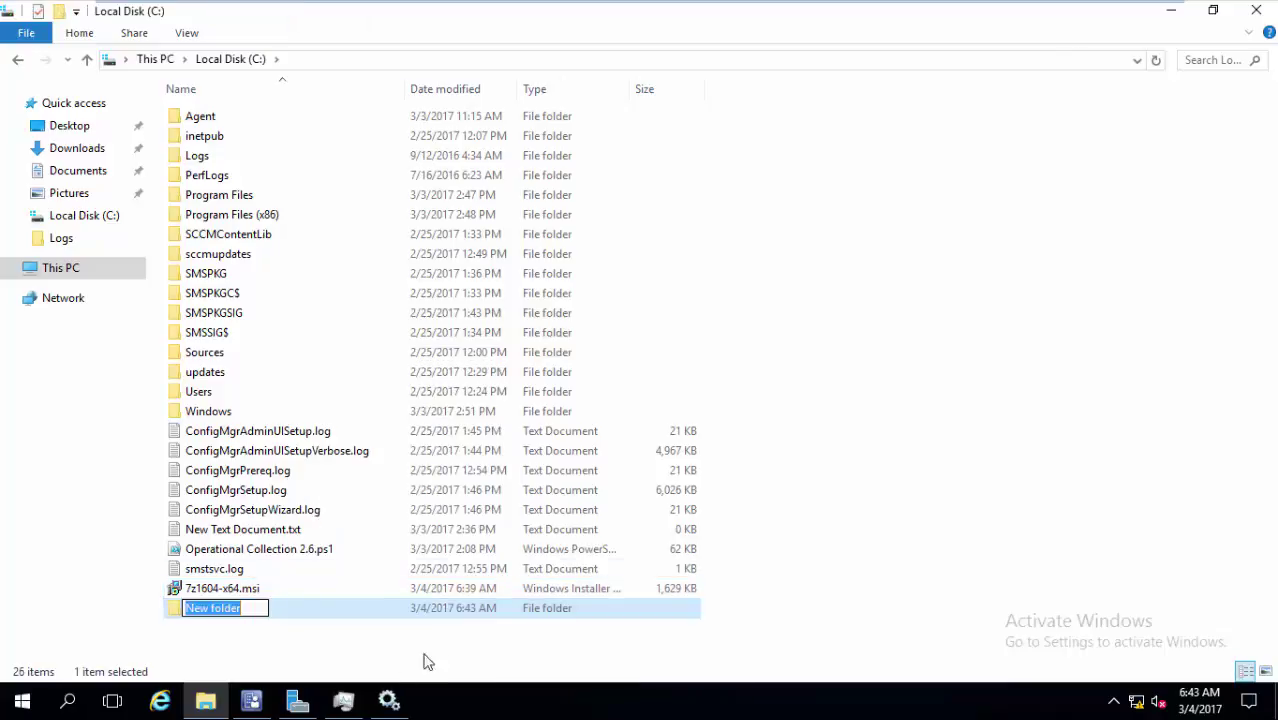
pyautogui.write('Apps')
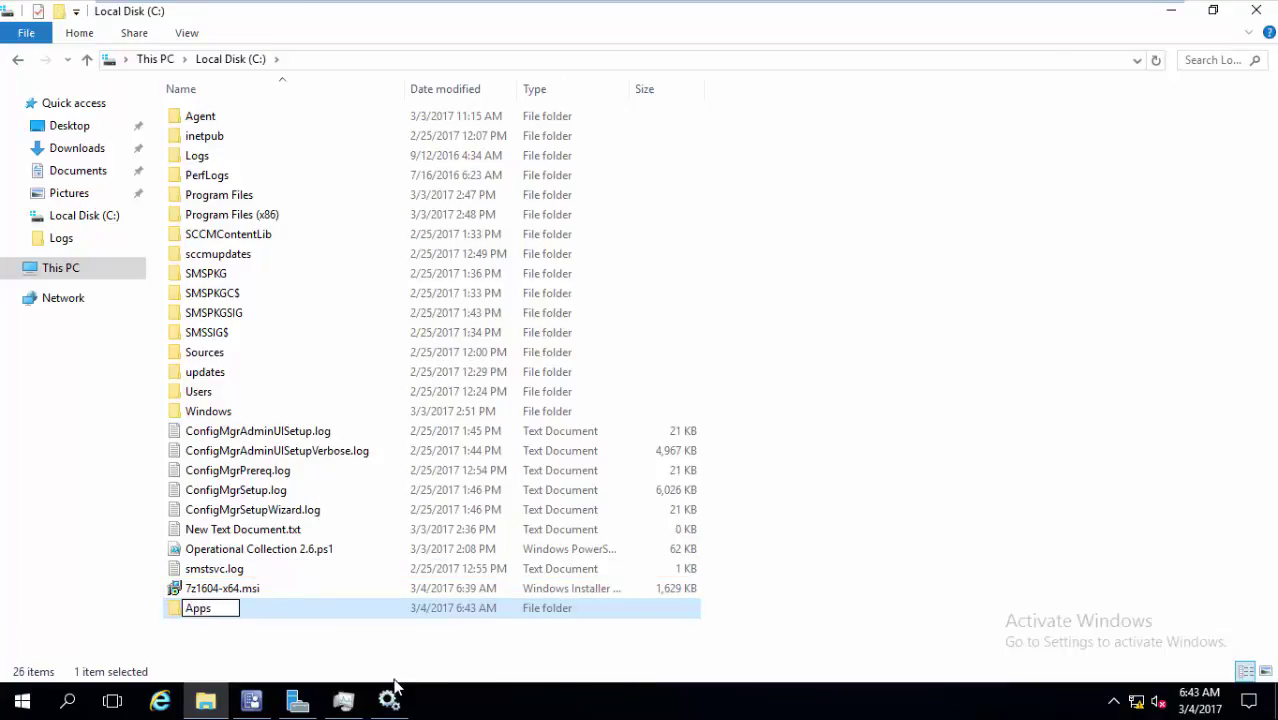
pyautogui.press('Return')
pyautogui.click(226, 592)
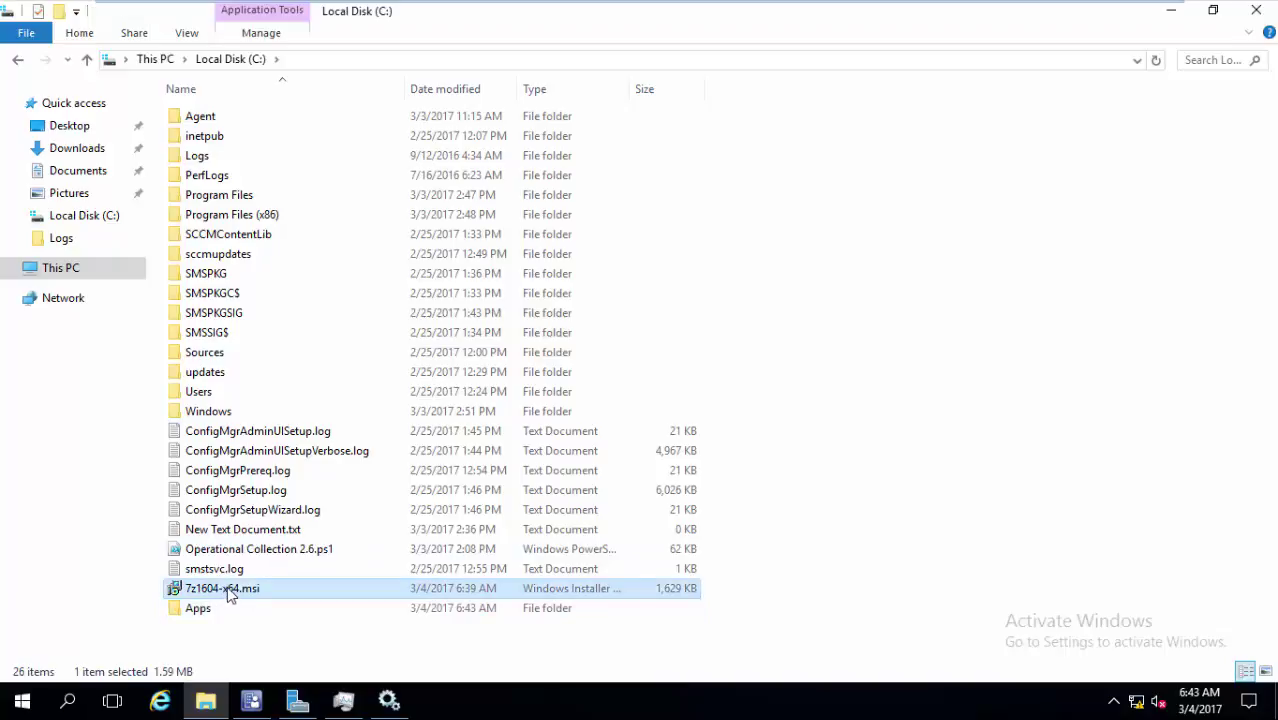
pyautogui.moveTo(228, 594); pyautogui.dragTo(220, 610)
# Step: Share the Apps folder through advanced sharing with the share name Apps, keeping Read permission for Everyone
pyautogui.click(219, 598)
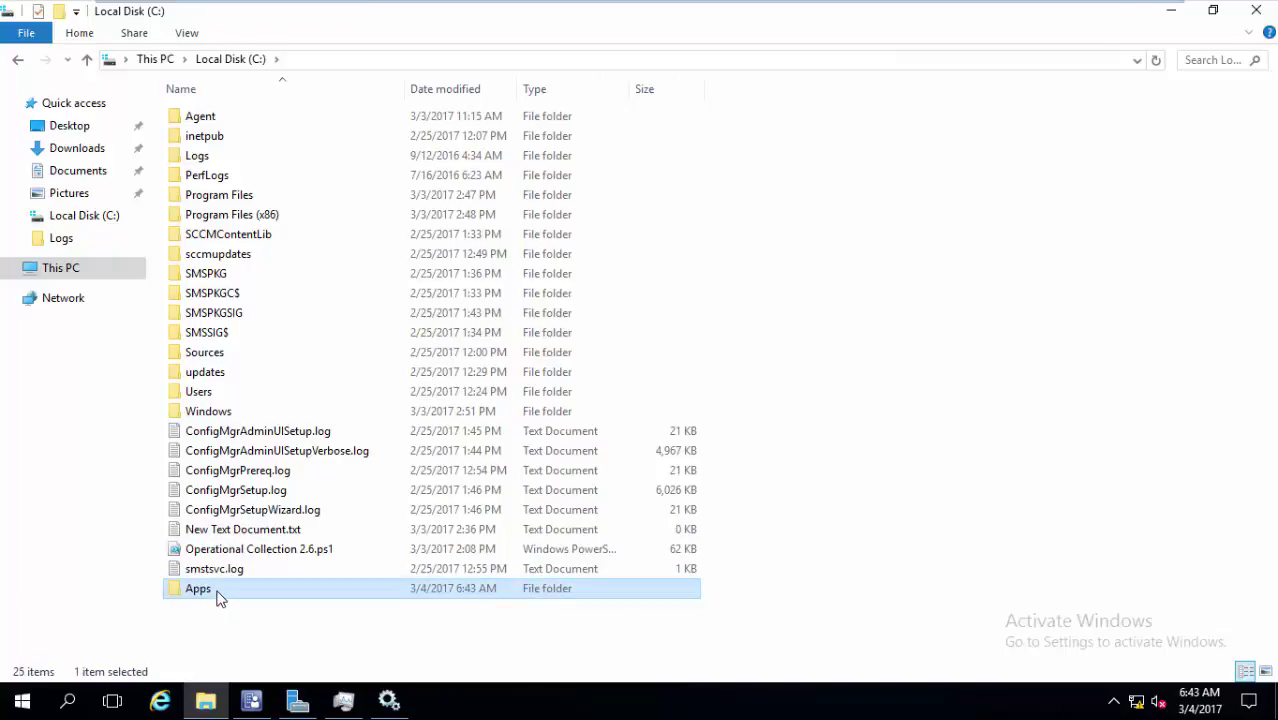
pyautogui.rightClick(220, 597)
pyautogui.click(318, 581)
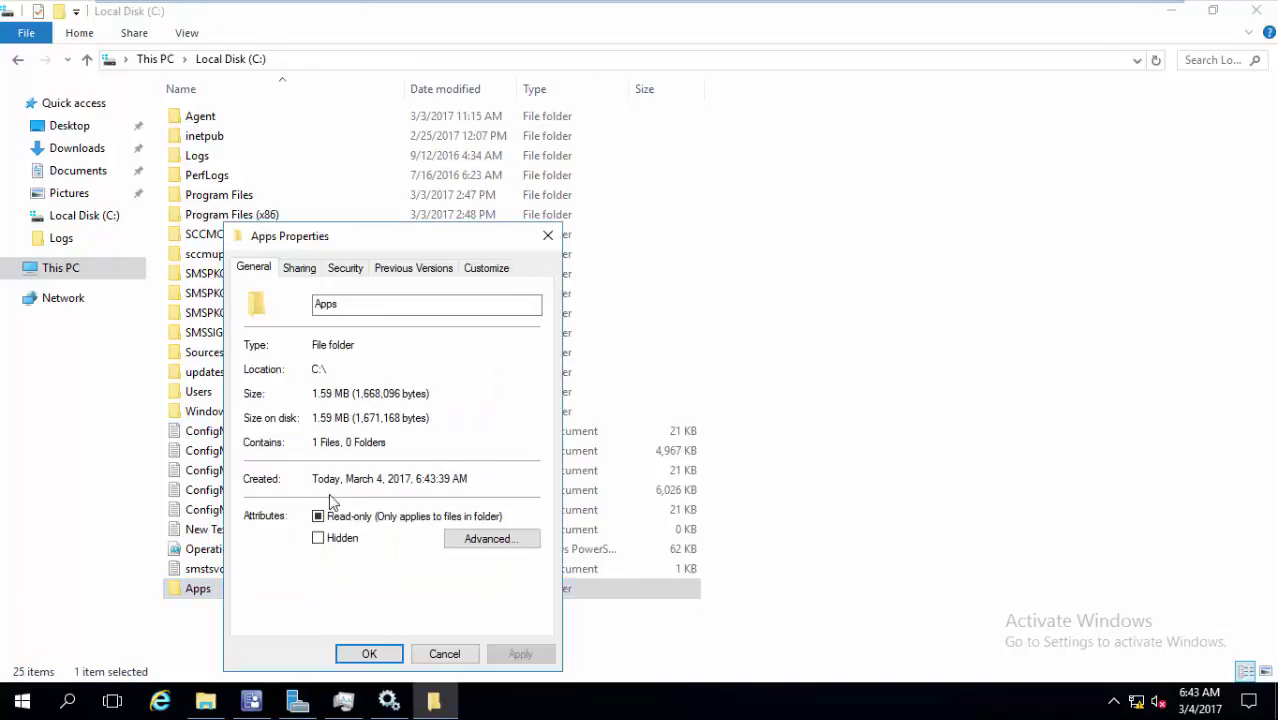
pyautogui.click(299, 268)
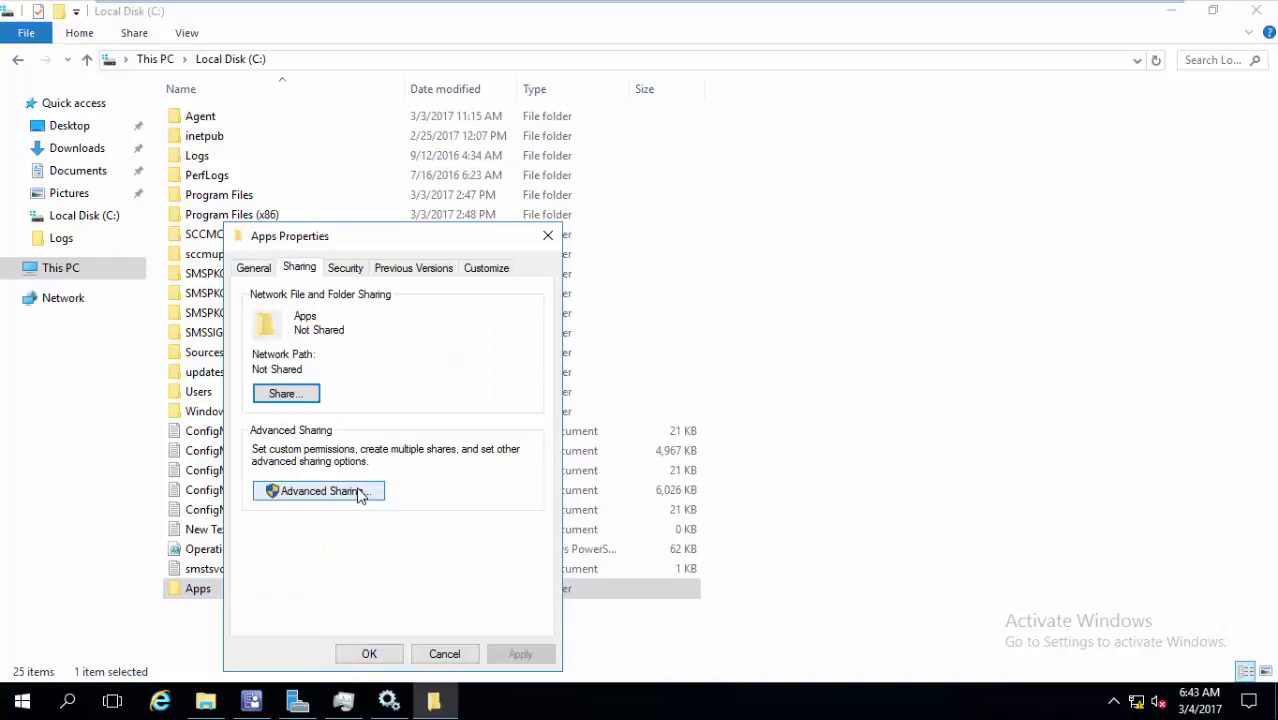
pyautogui.click(358, 494)
pyautogui.click(302, 305)
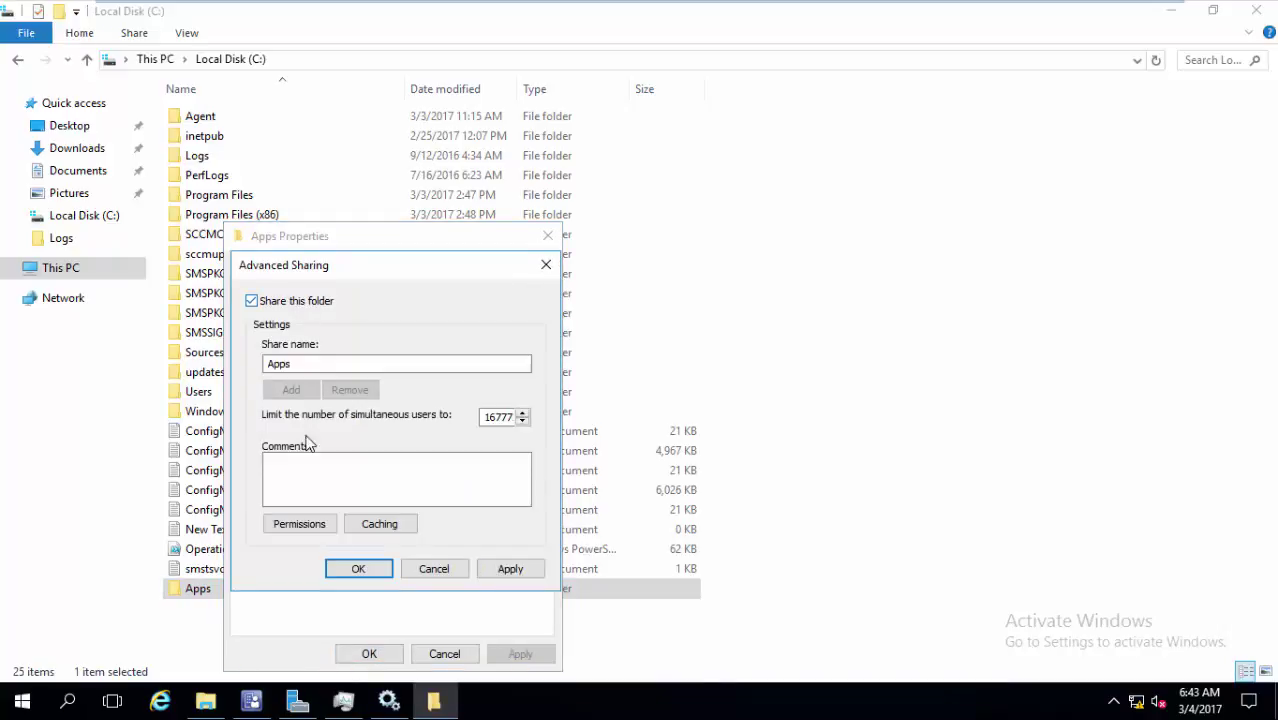
pyautogui.click(323, 534)
pyautogui.click(413, 655)
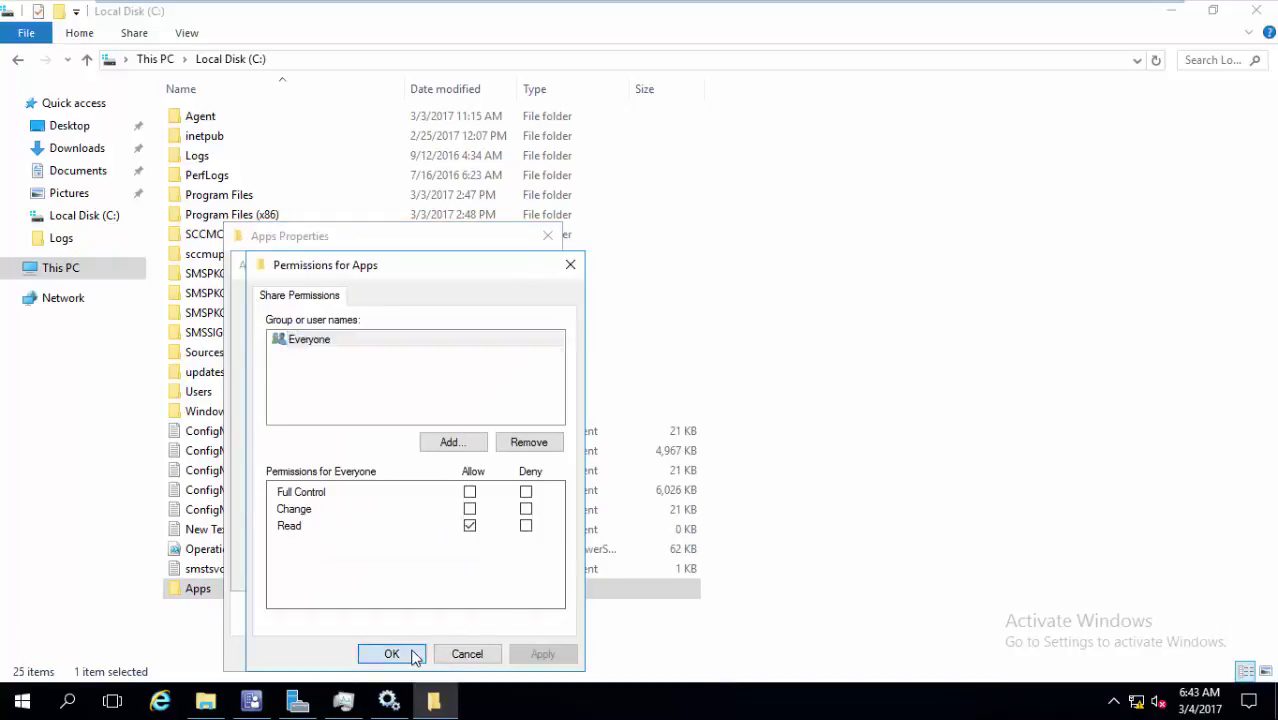
pyautogui.click(371, 571)
pyautogui.click(388, 652)
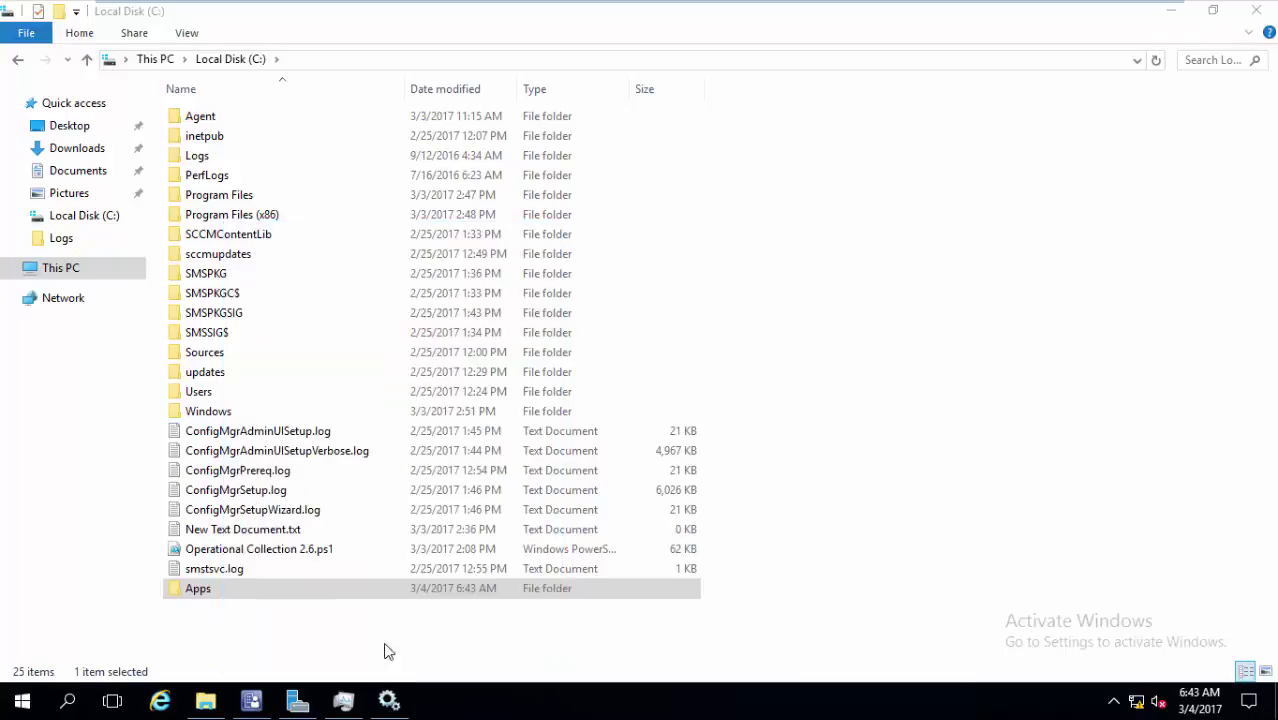
# Step: Switch to the Configuration Manager console and open Applications under Application Management in the Software Library
pyautogui.click(251, 700)
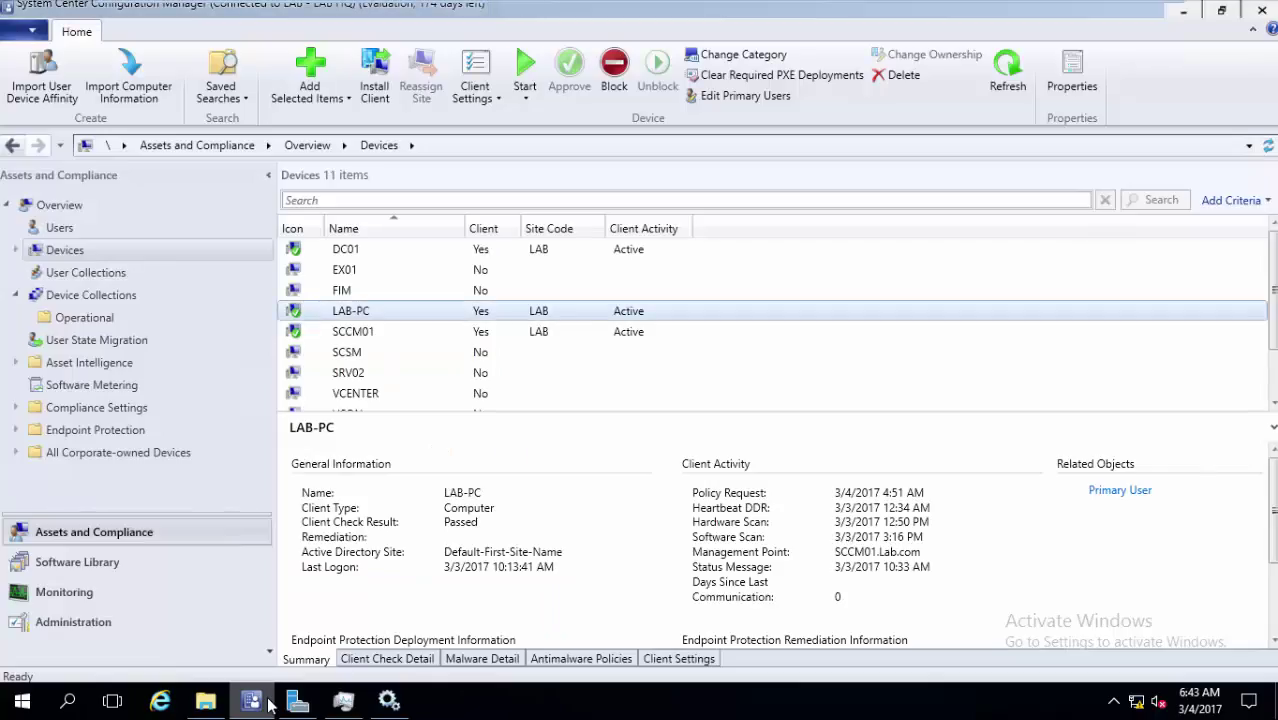
pyautogui.click(132, 560)
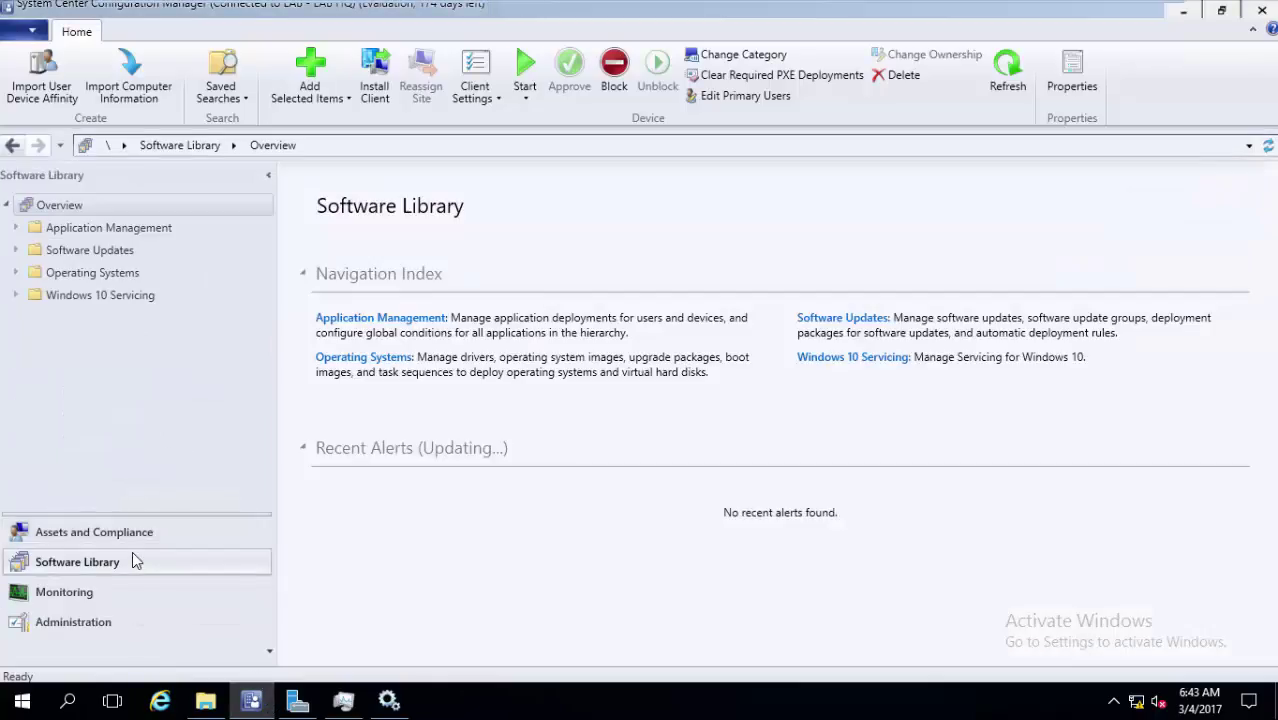
pyautogui.click(63, 234)
pyautogui.click(16, 229)
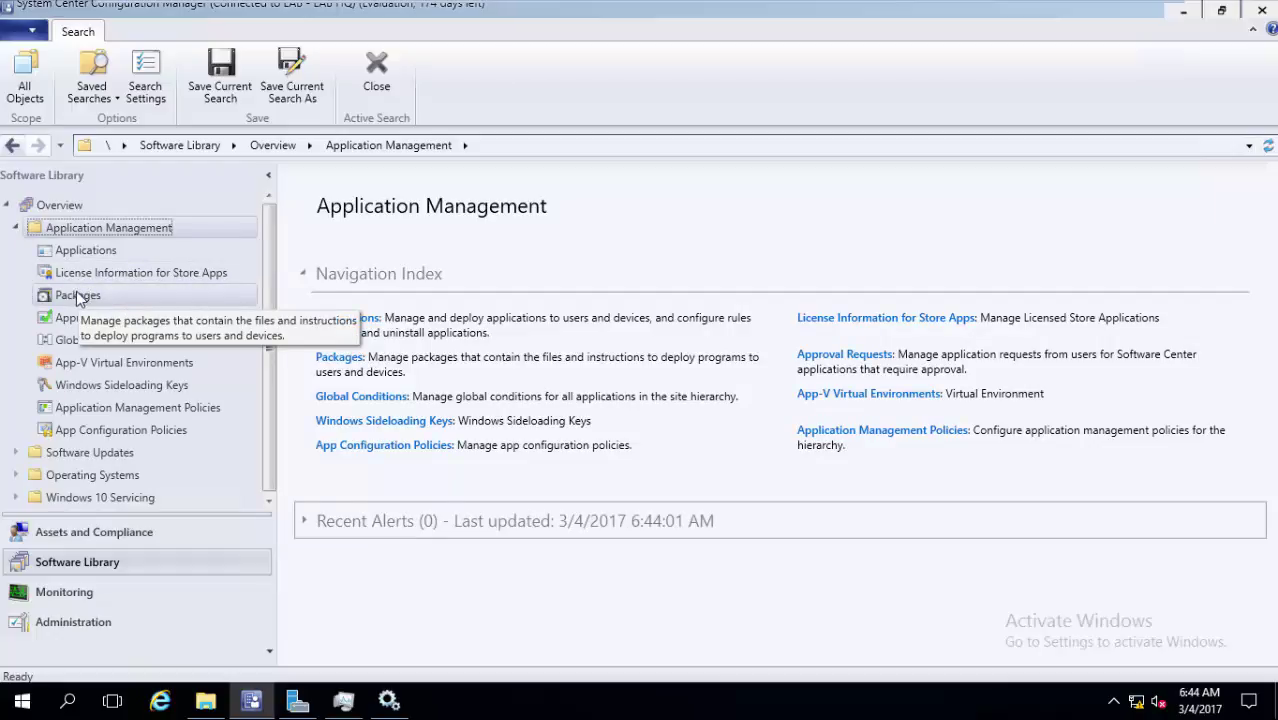
pyautogui.click(86, 252)
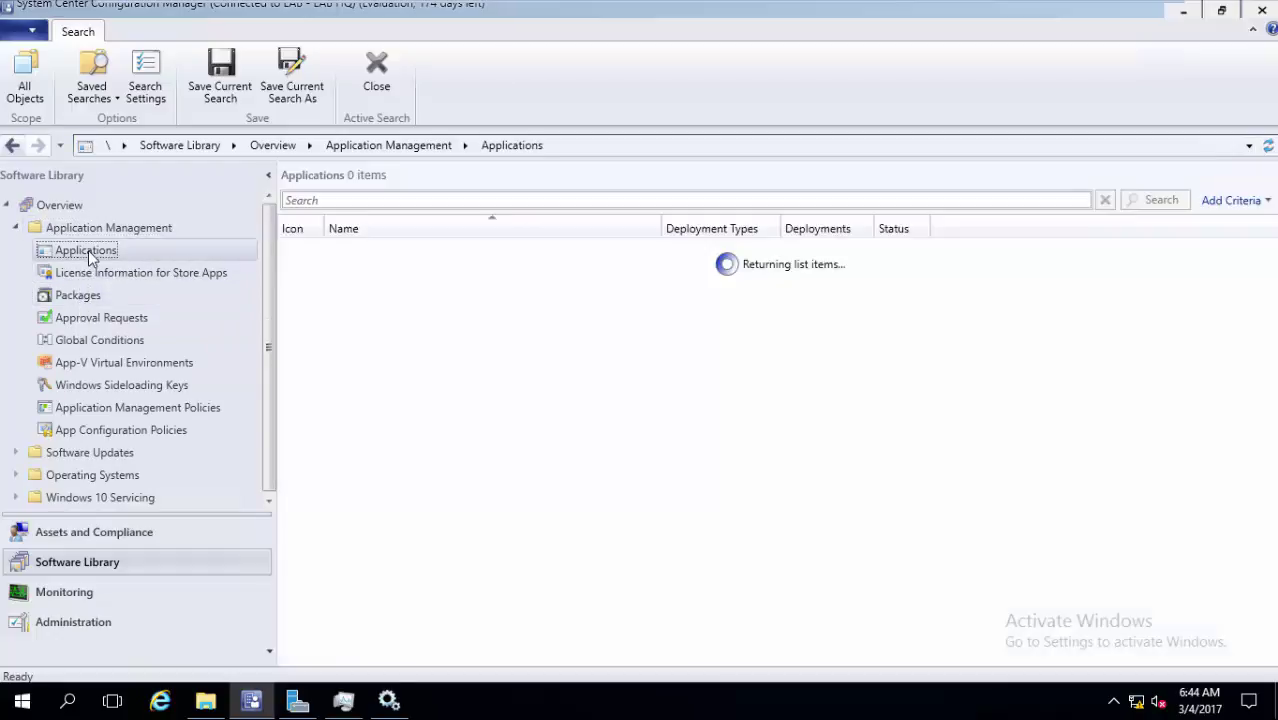
# Step: Start creating an application from a Windows Installer file and browse to 7z1604-x64.msi in \\sccm01\Apps
pyautogui.rightClick(88, 256)
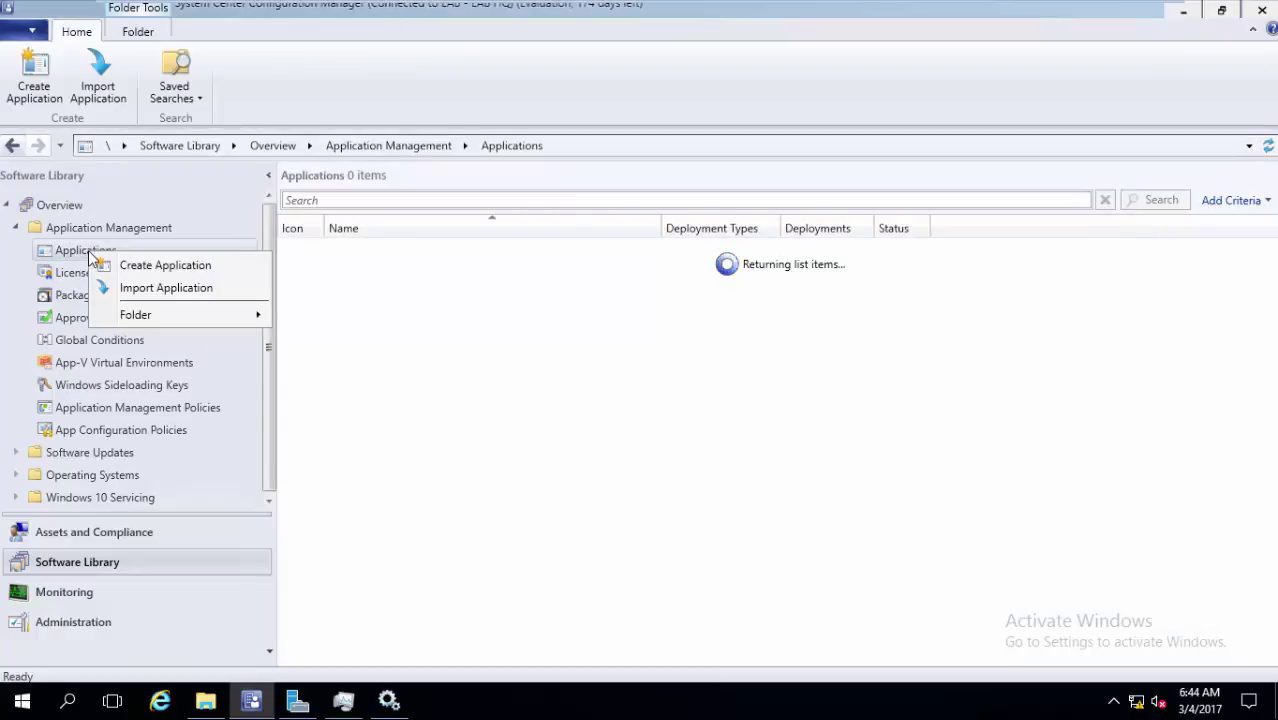
pyautogui.click(143, 267)
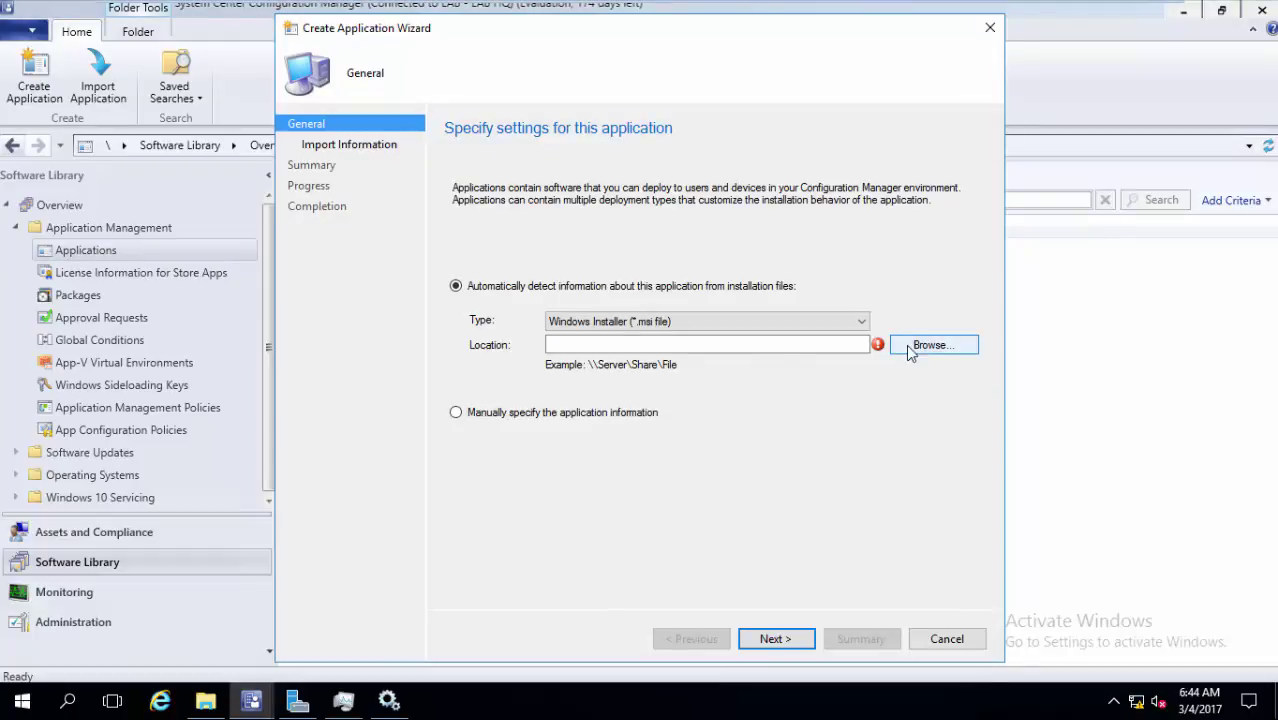
pyautogui.click(967, 349)
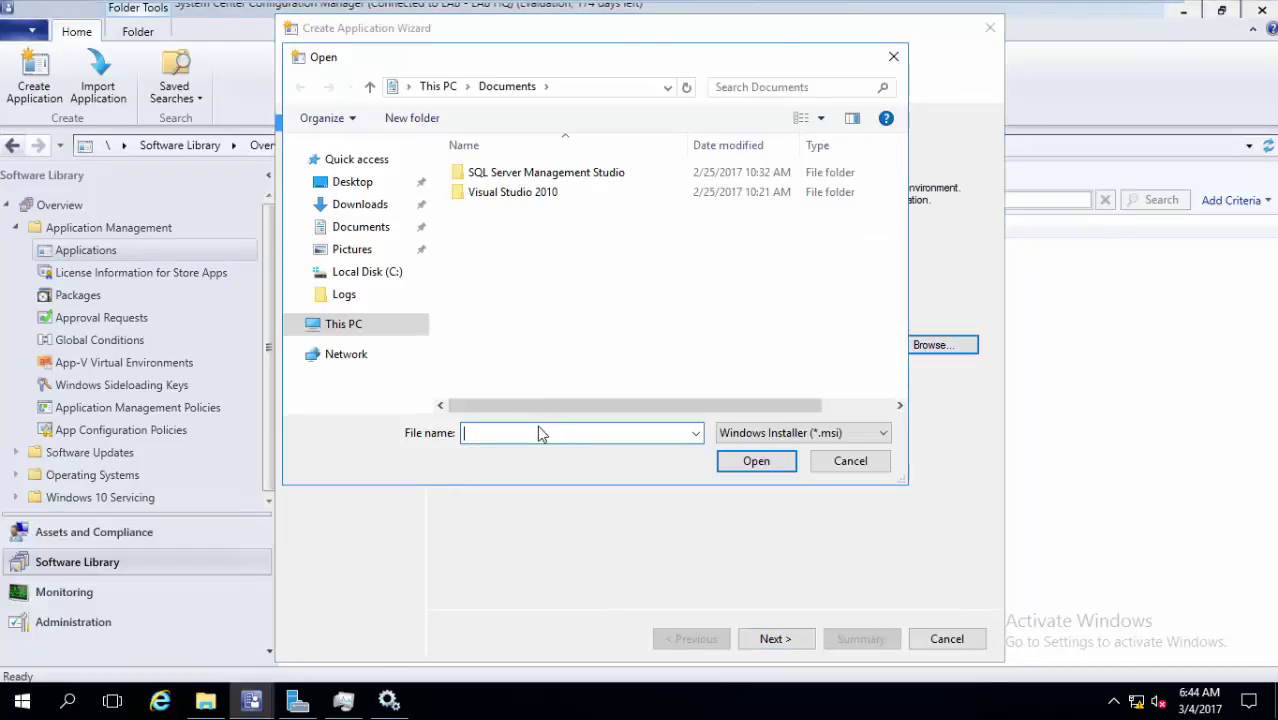
pyautogui.write('\\\\sccm01\\')
pyautogui.press('Return')
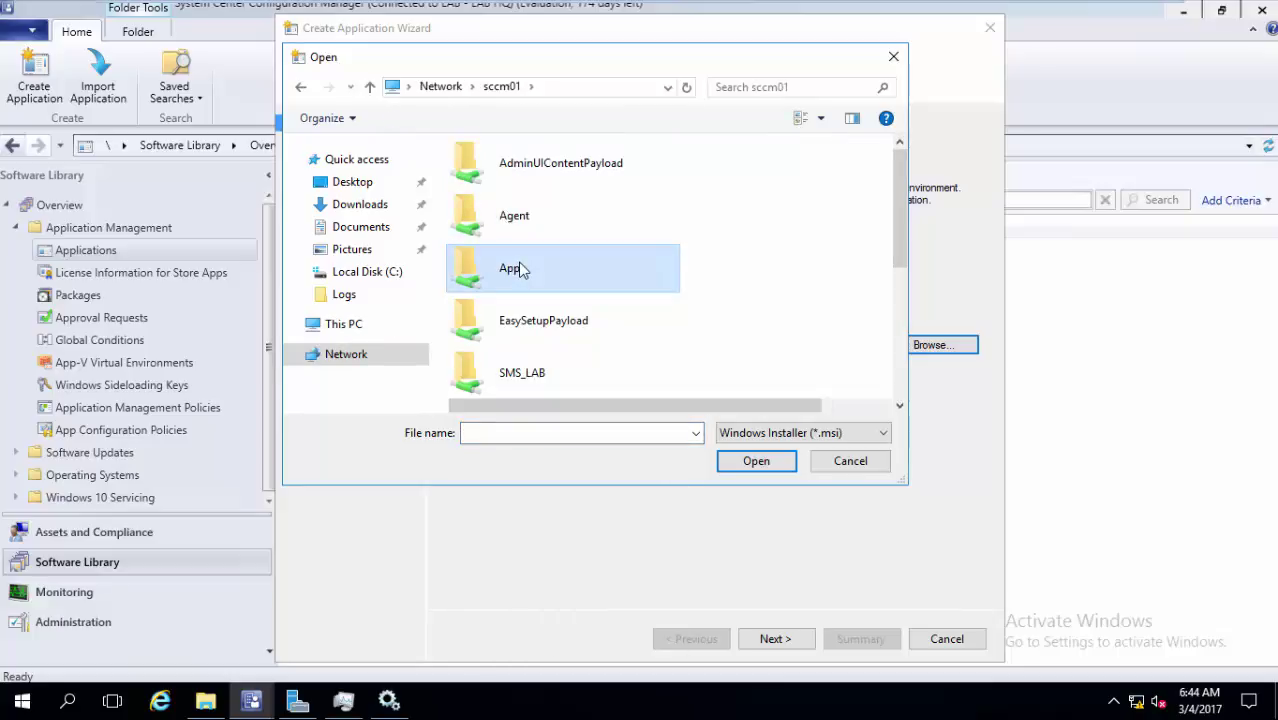
pyautogui.doubleClick(519, 270)
pyautogui.click(506, 179)
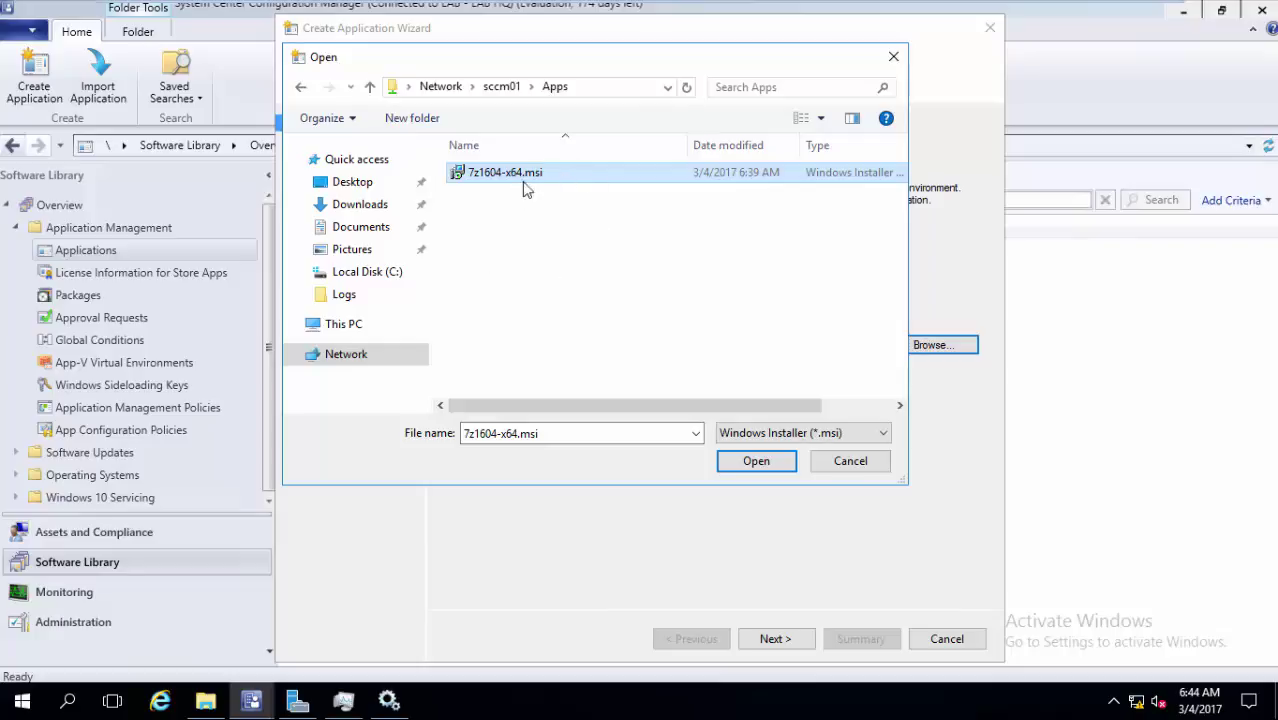
# Step: In File Explorer, create a 7zip subfolder inside C:\Apps and move 7z1604-x64.msi into it
pyautogui.click(205, 700)
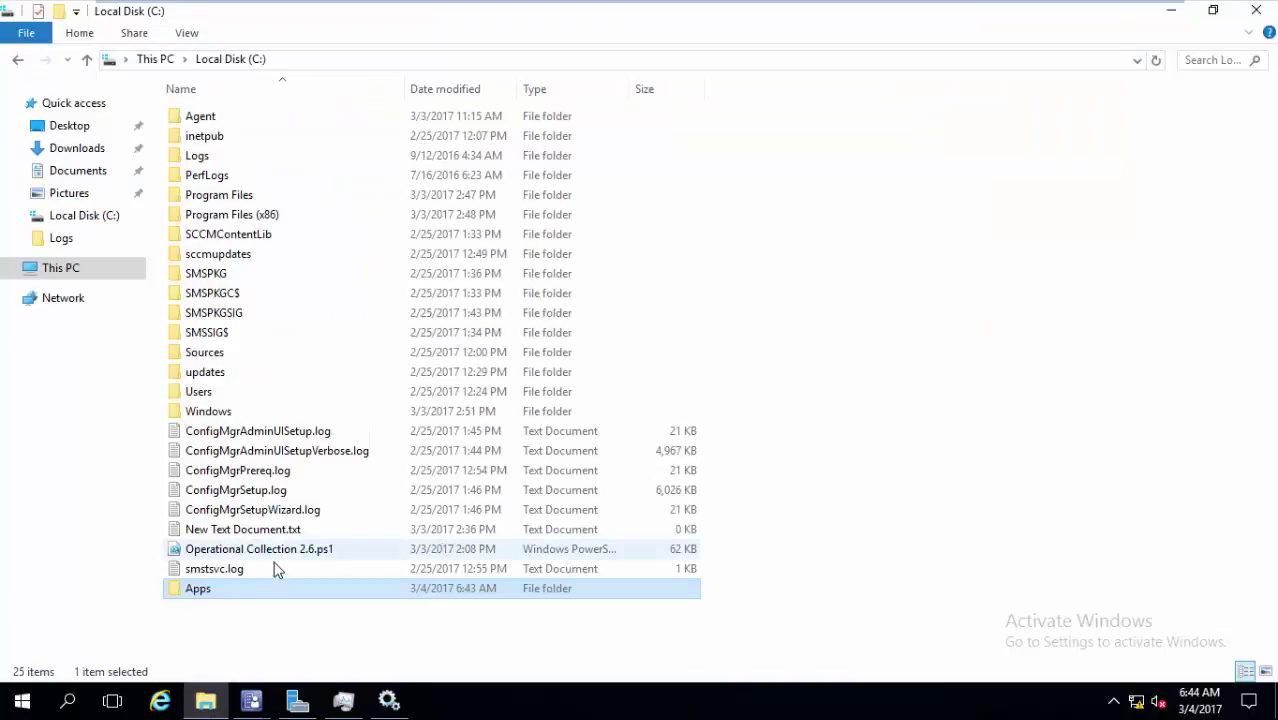
pyautogui.doubleClick(238, 592)
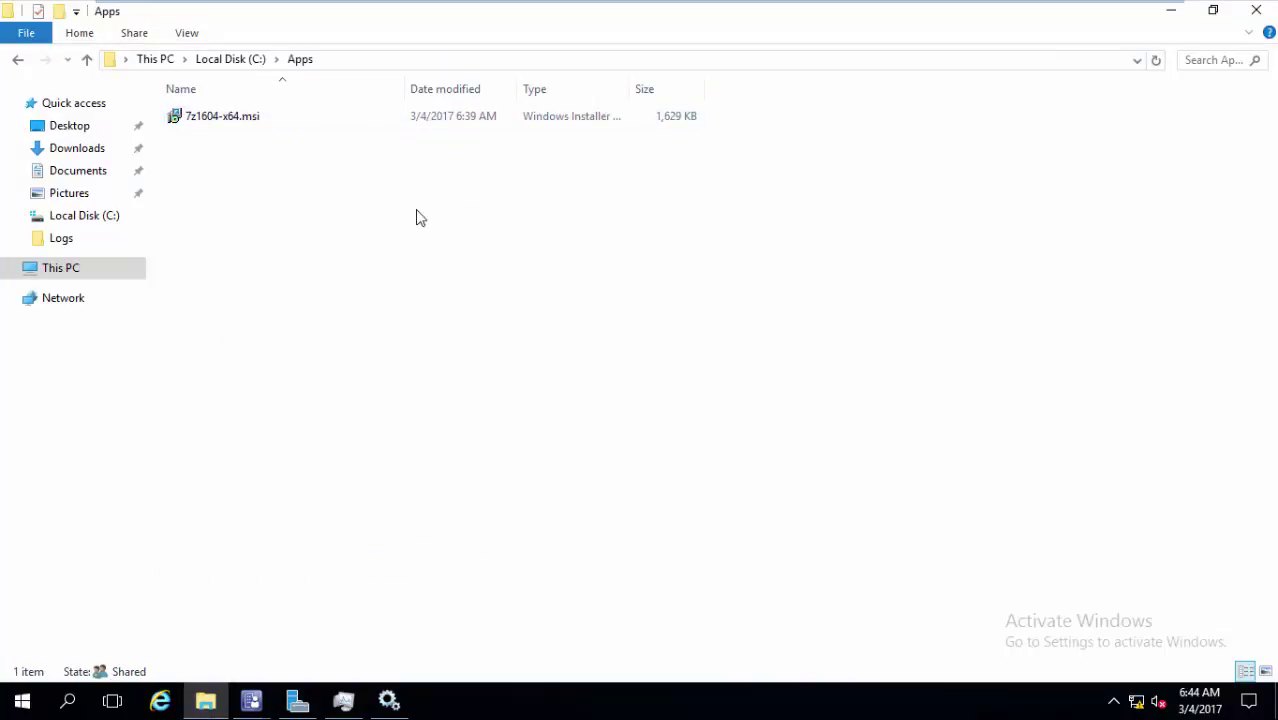
pyautogui.rightClick(237, 184)
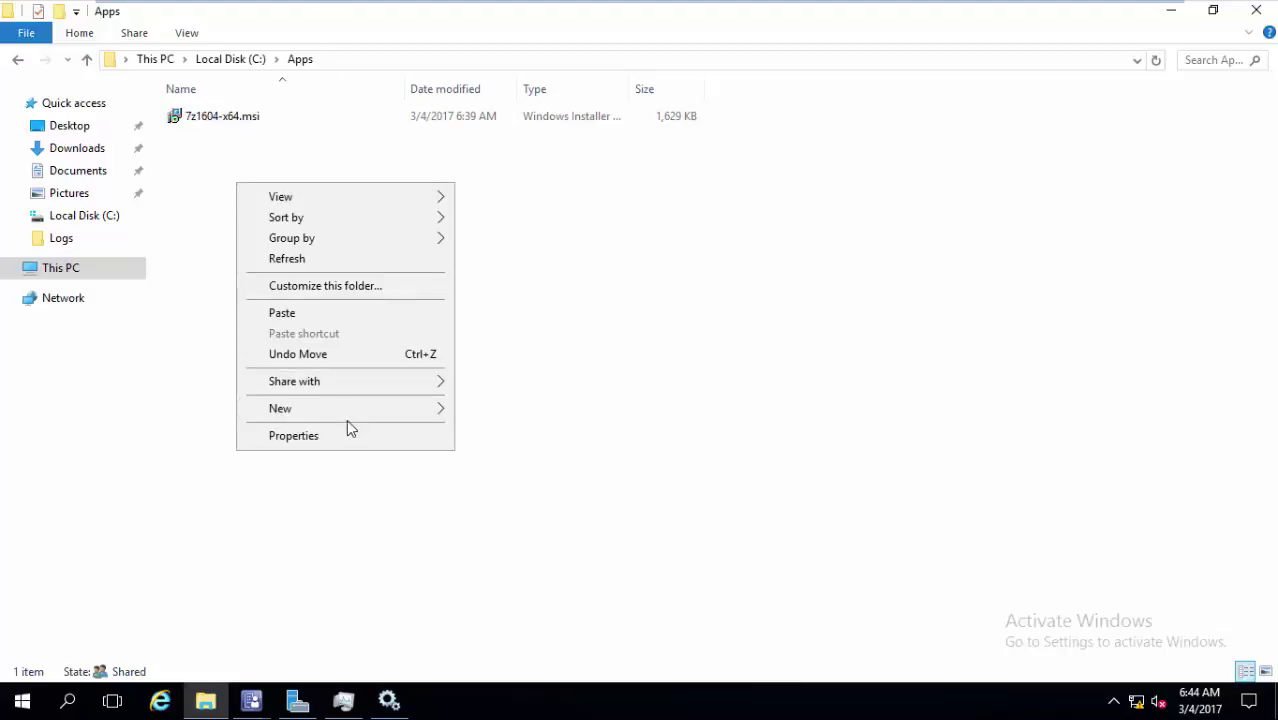
pyautogui.moveTo(350, 422)
pyautogui.click(488, 412)
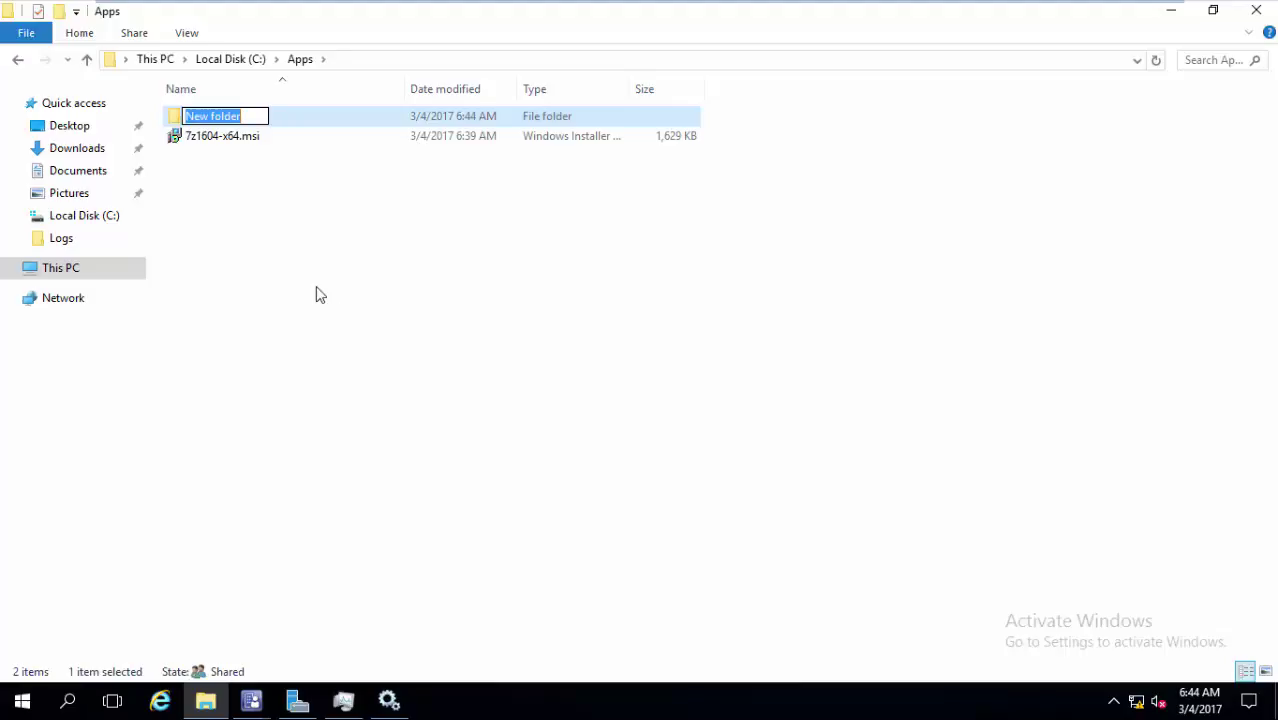
pyautogui.write('7zip')
pyautogui.press('Return')
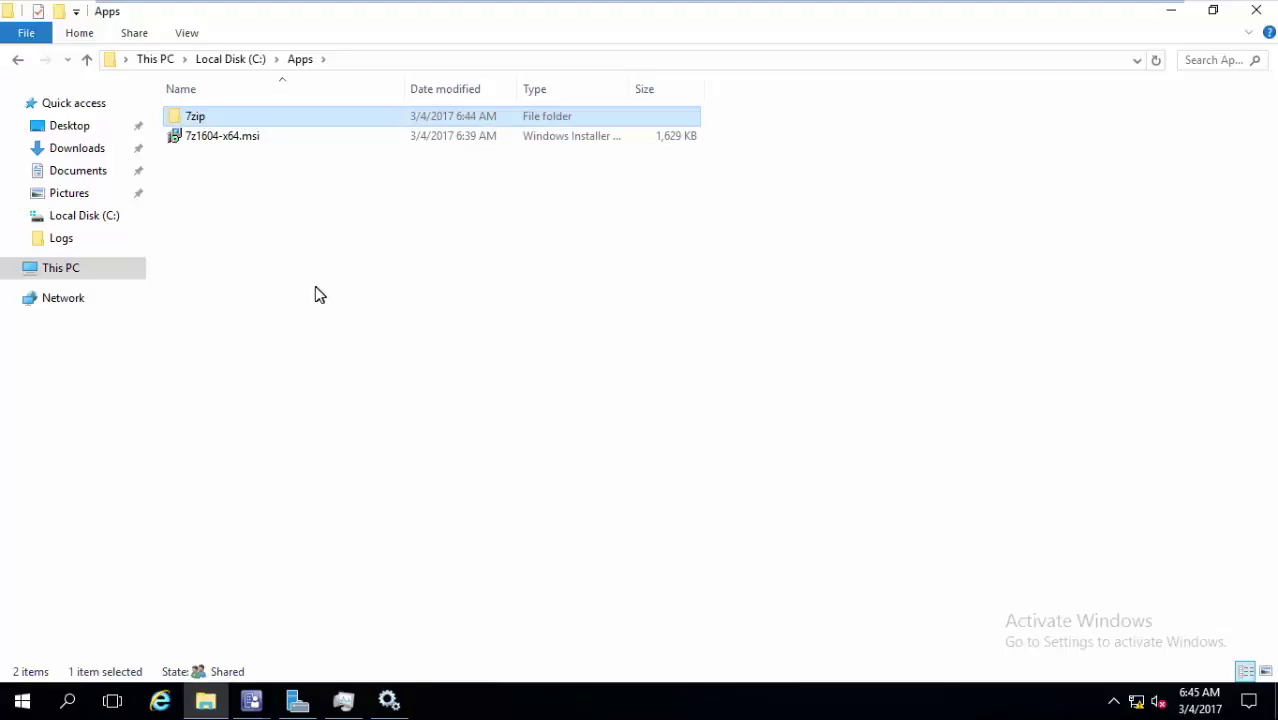
pyautogui.click(252, 140)
pyautogui.moveTo(241, 135); pyautogui.dragTo(239, 119)
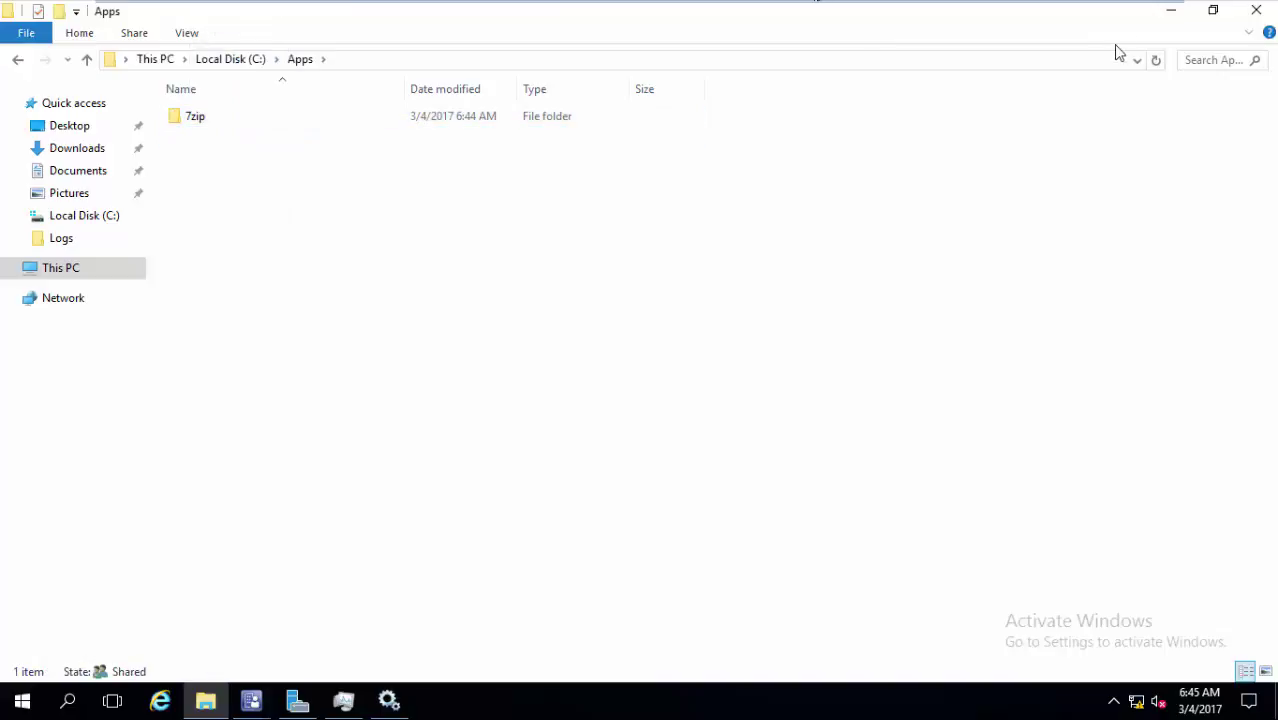
pyautogui.click(1170, 12)
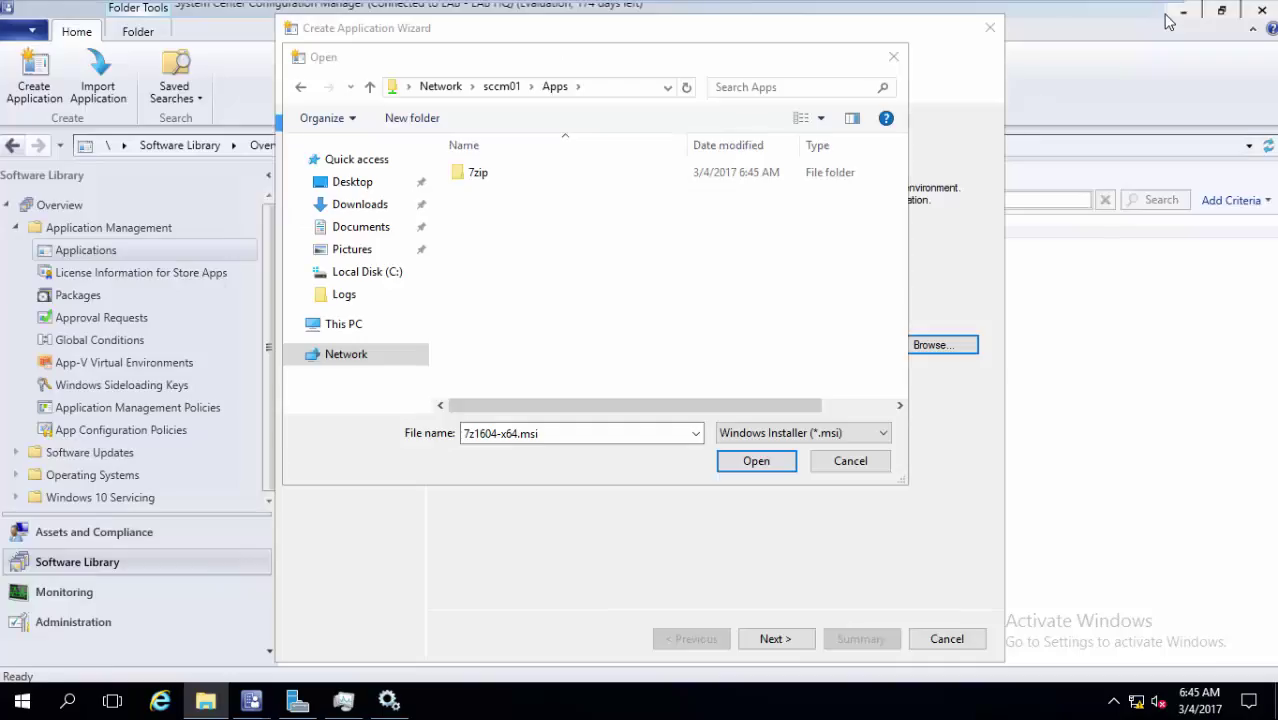
# Step: Import 7z1604-x64.msi from the share's 7zip folder despite the unverified publisher and proceed to the application's general information
pyautogui.doubleClick(480, 172)
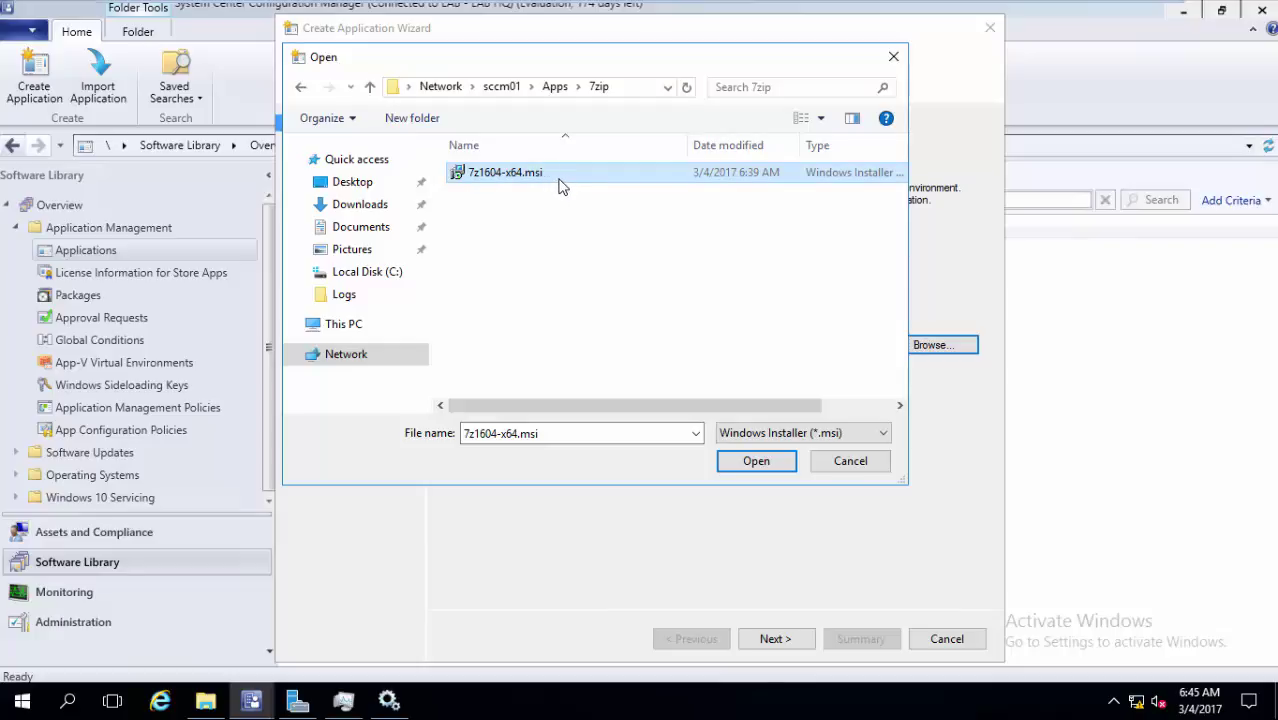
pyautogui.click(748, 466)
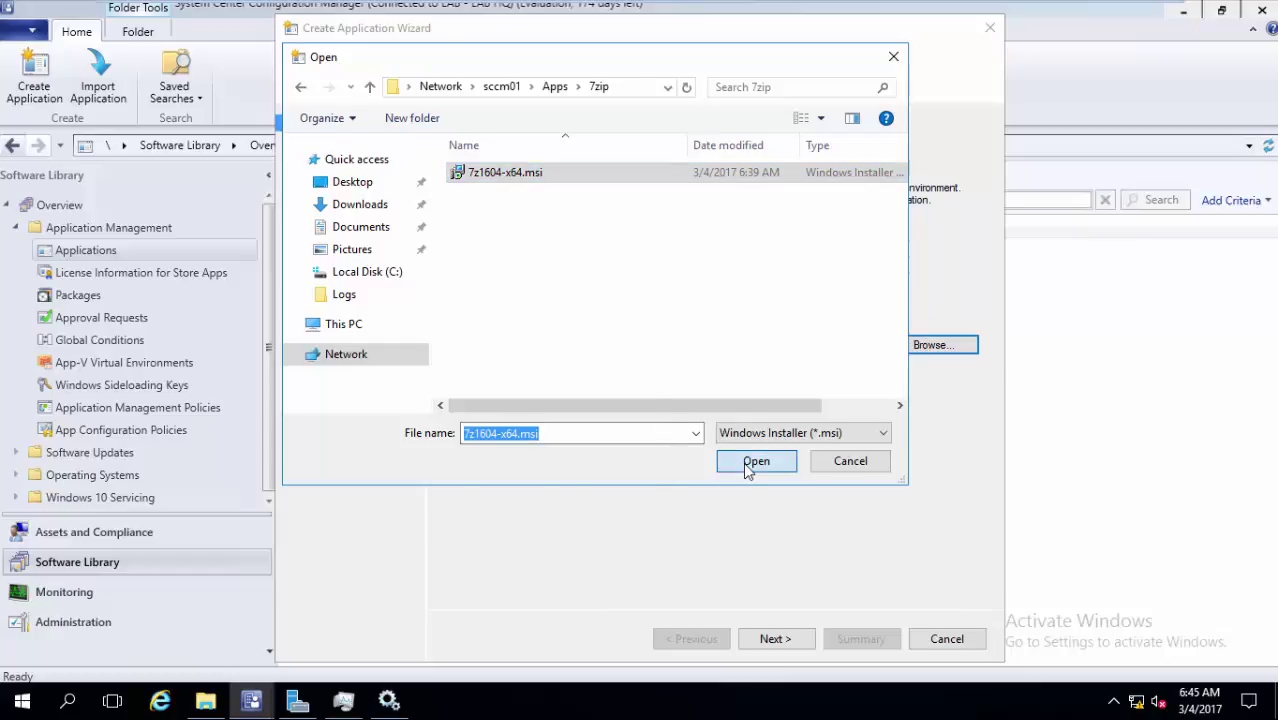
pyautogui.click(783, 645)
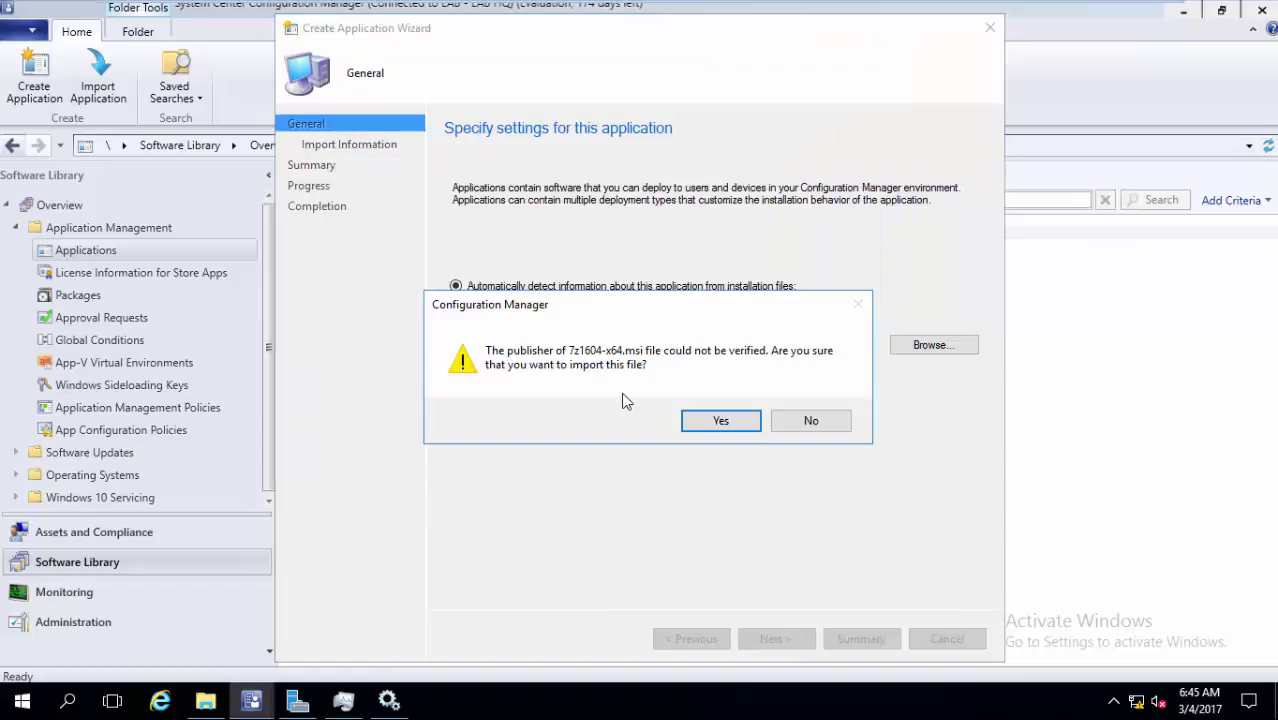
pyautogui.click(700, 418)
pyautogui.click(772, 639)
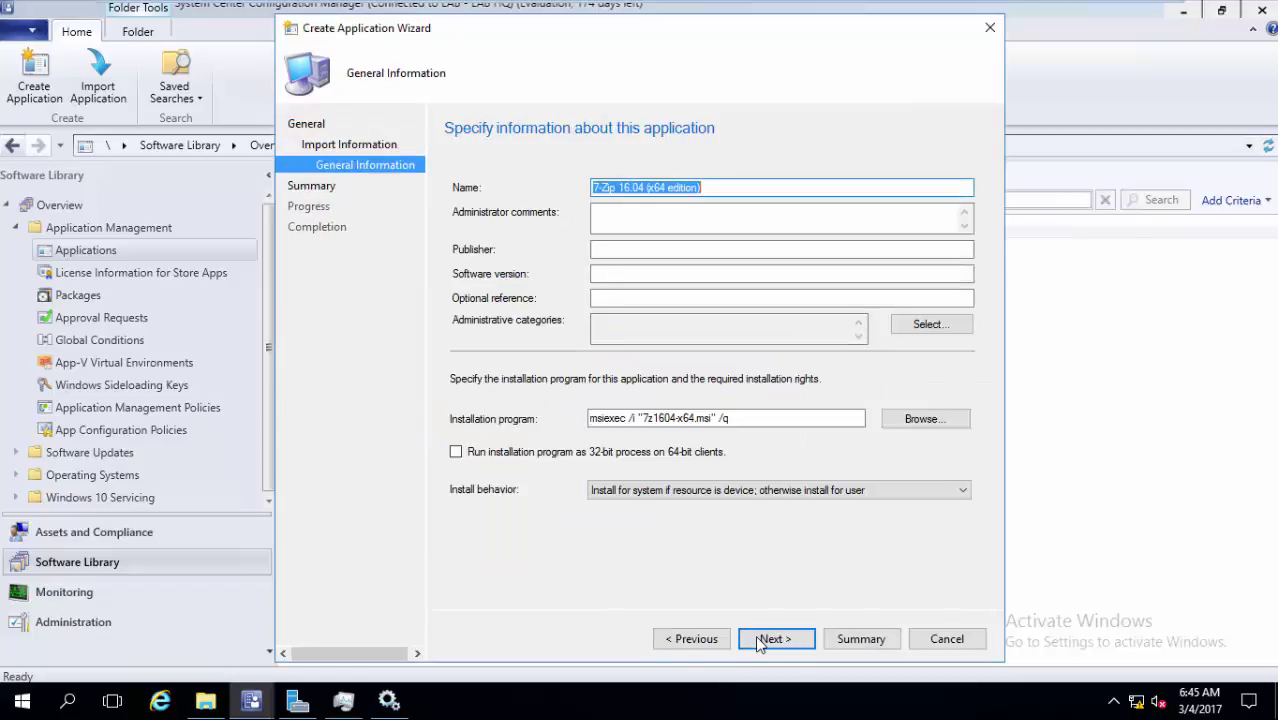
pyautogui.click(646, 247)
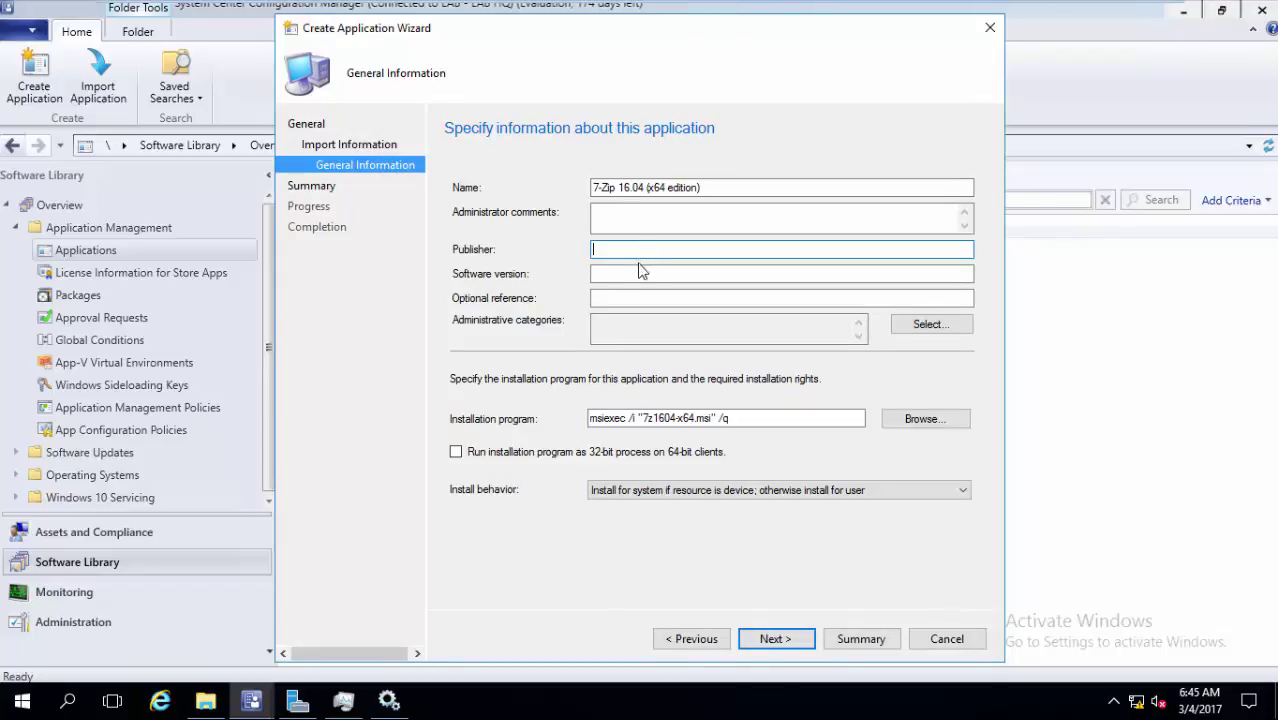
pyautogui.click(631, 273)
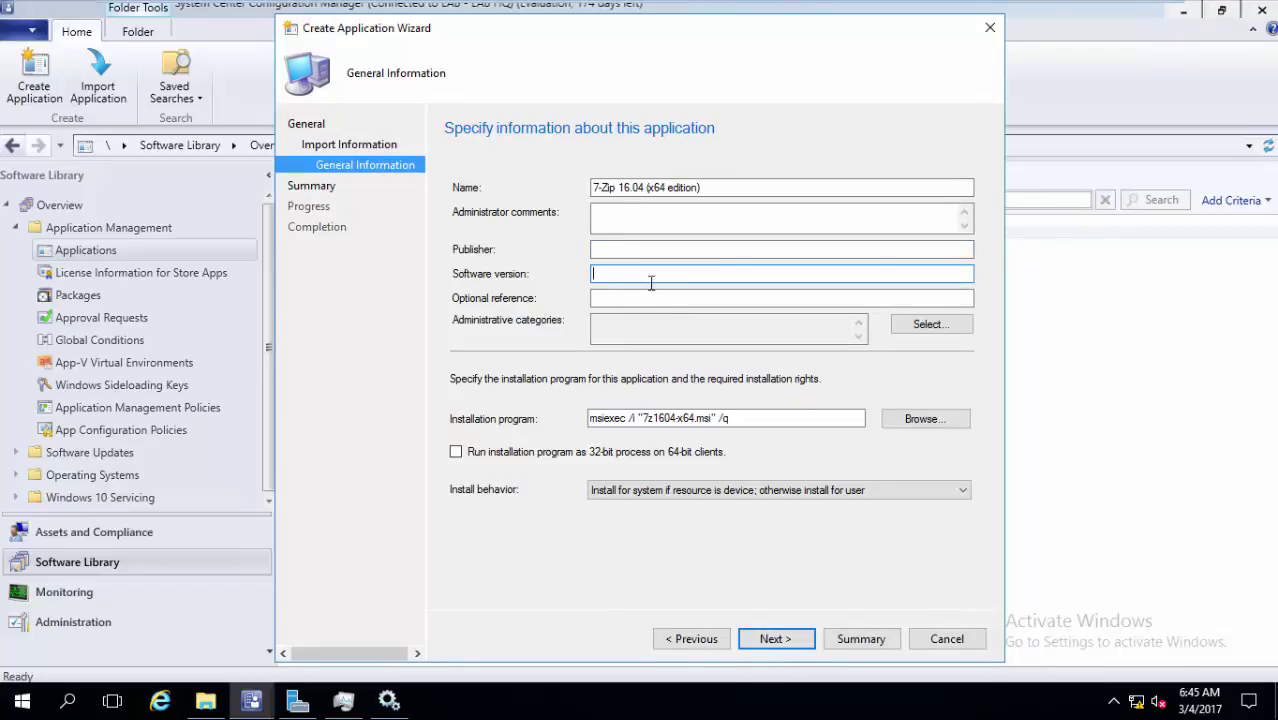
pyautogui.moveTo(767, 418); pyautogui.dragTo(579, 416)
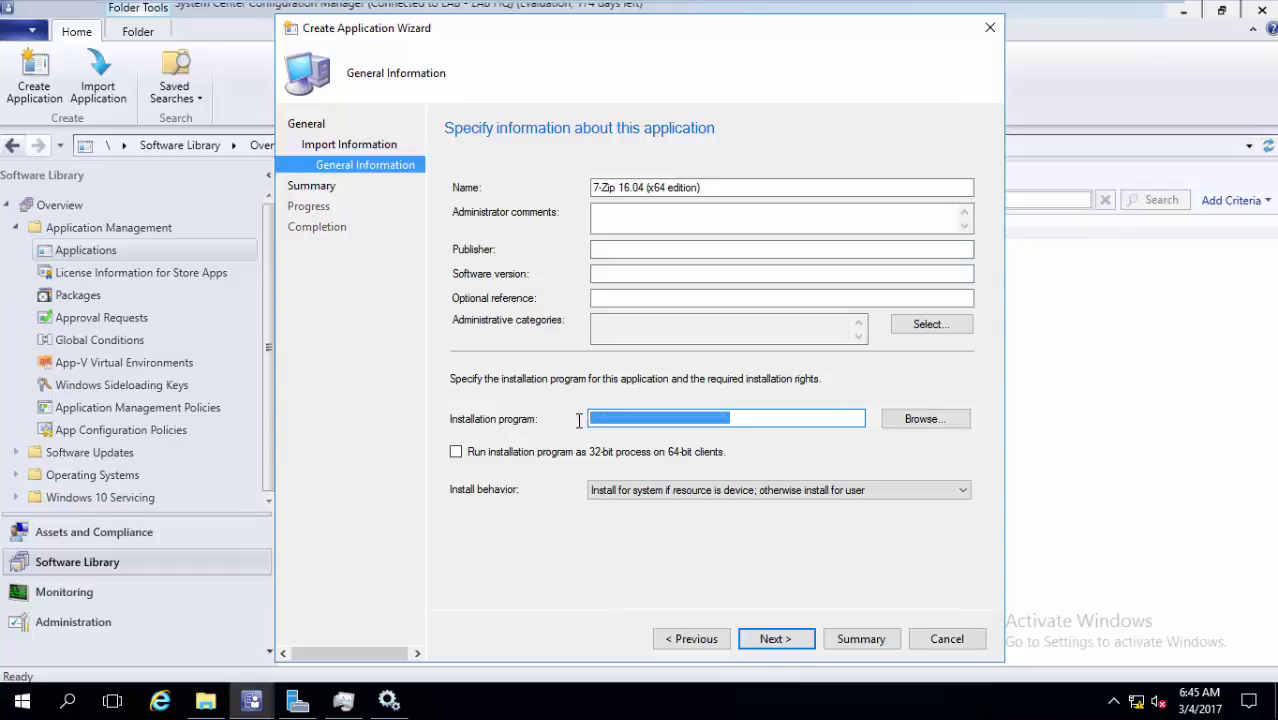
pyautogui.click(746, 425)
pyautogui.moveTo(744, 425); pyautogui.dragTo(555, 420)
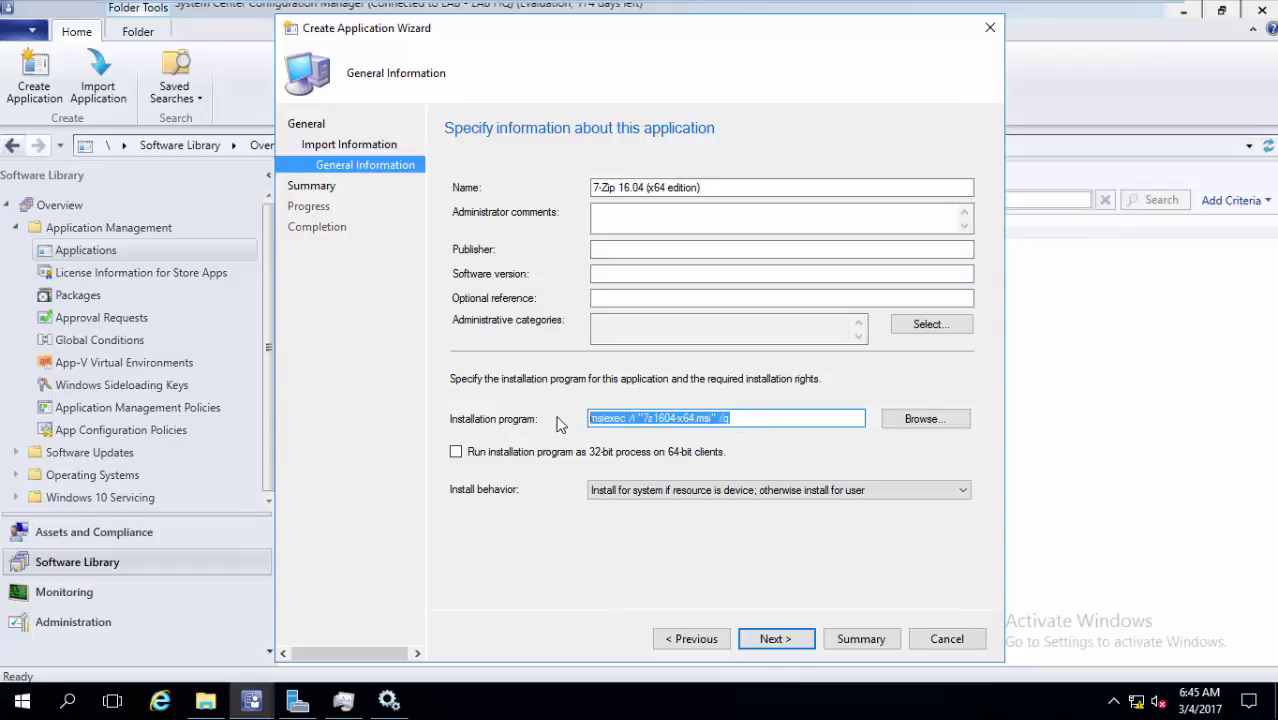
pyautogui.click(603, 422)
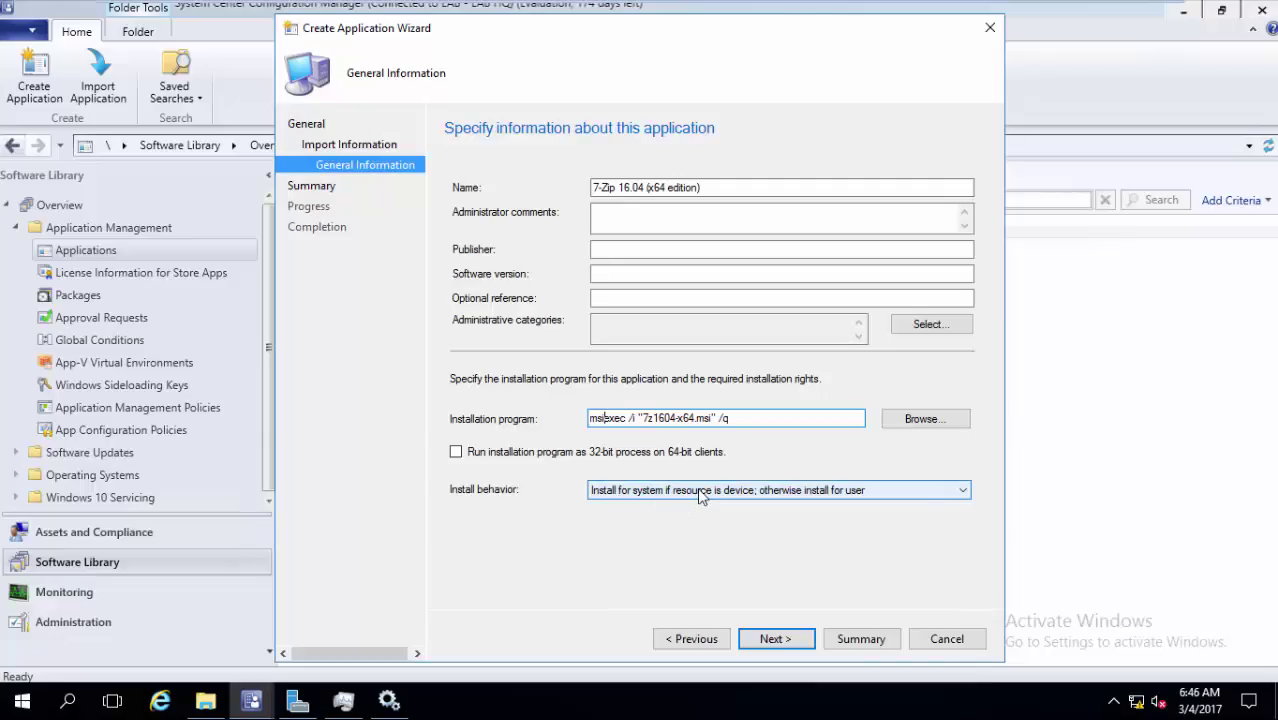
# Step: Set the install behavior to Install for system, then create the 7-Zip application and close the wizard
pyautogui.click(702, 490)
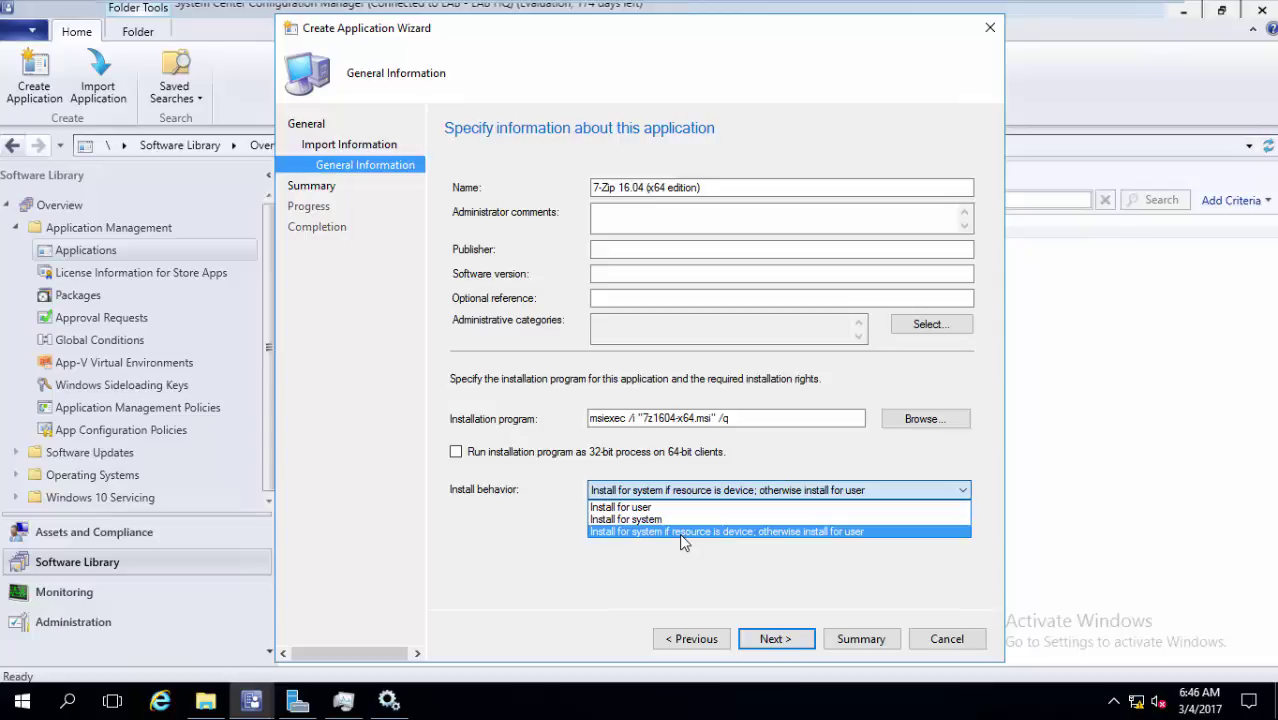
pyautogui.click(680, 508)
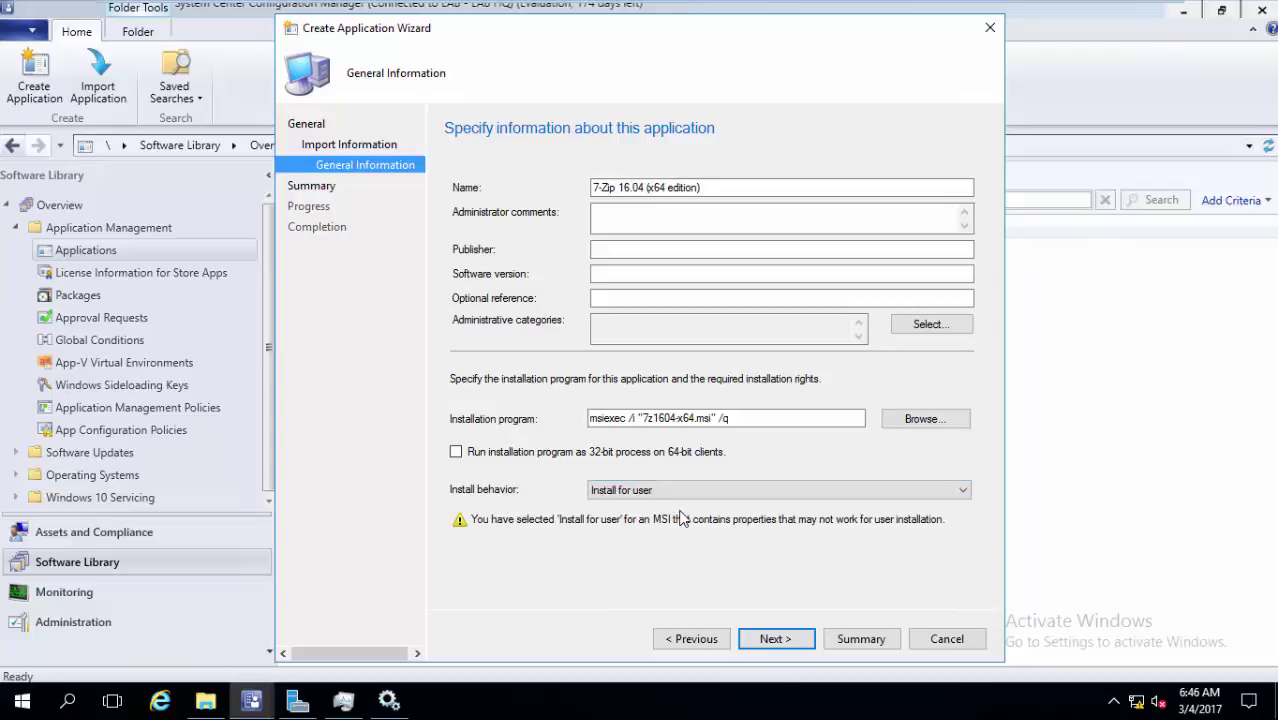
pyautogui.click(683, 491)
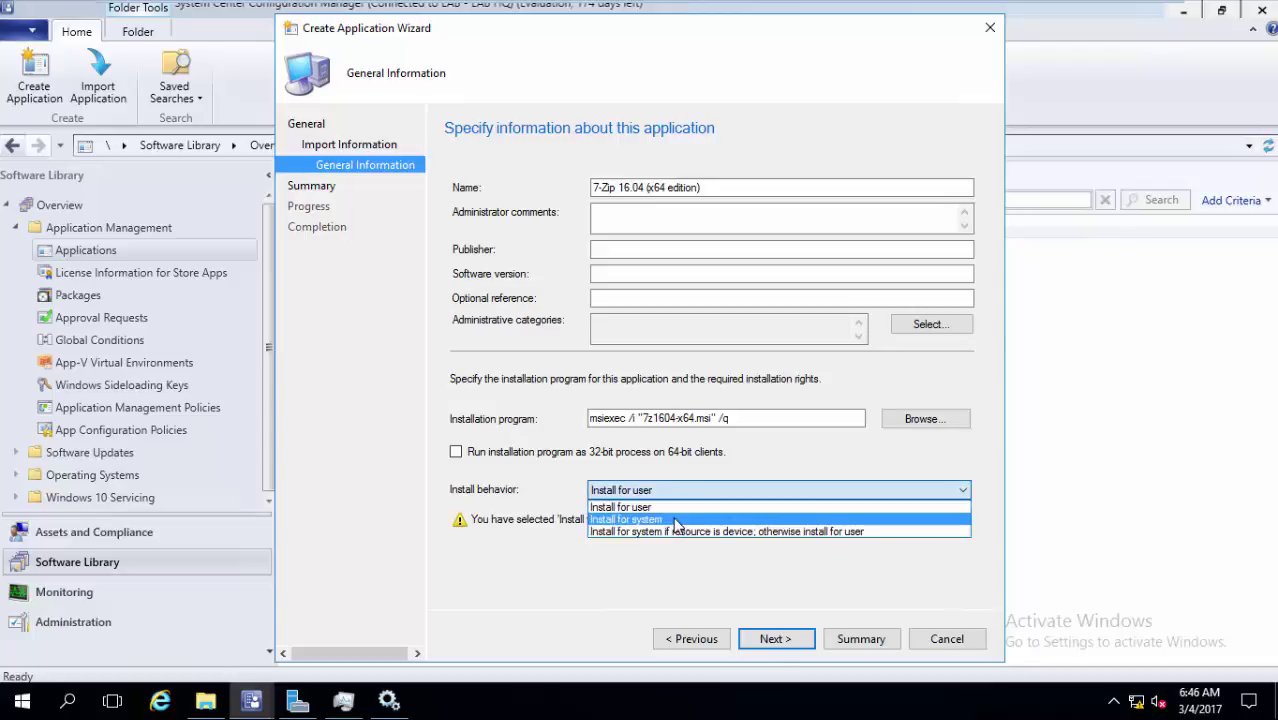
pyautogui.click(675, 512)
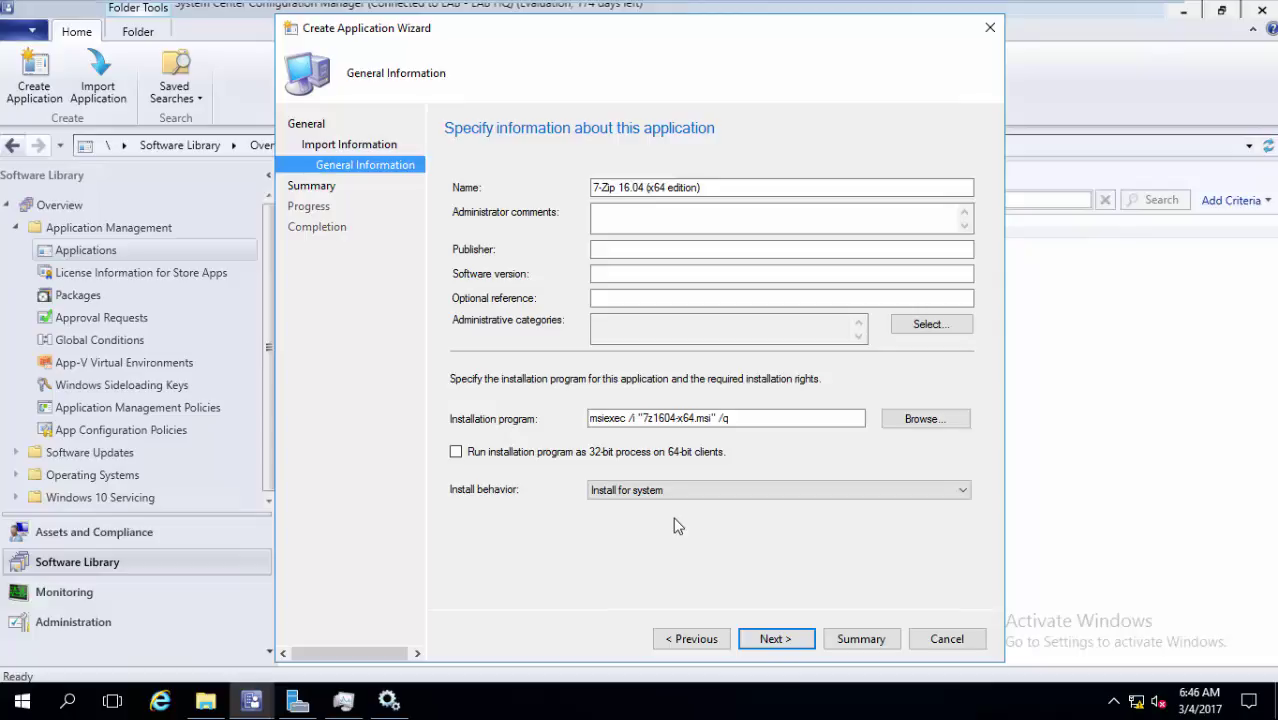
pyautogui.click(771, 641)
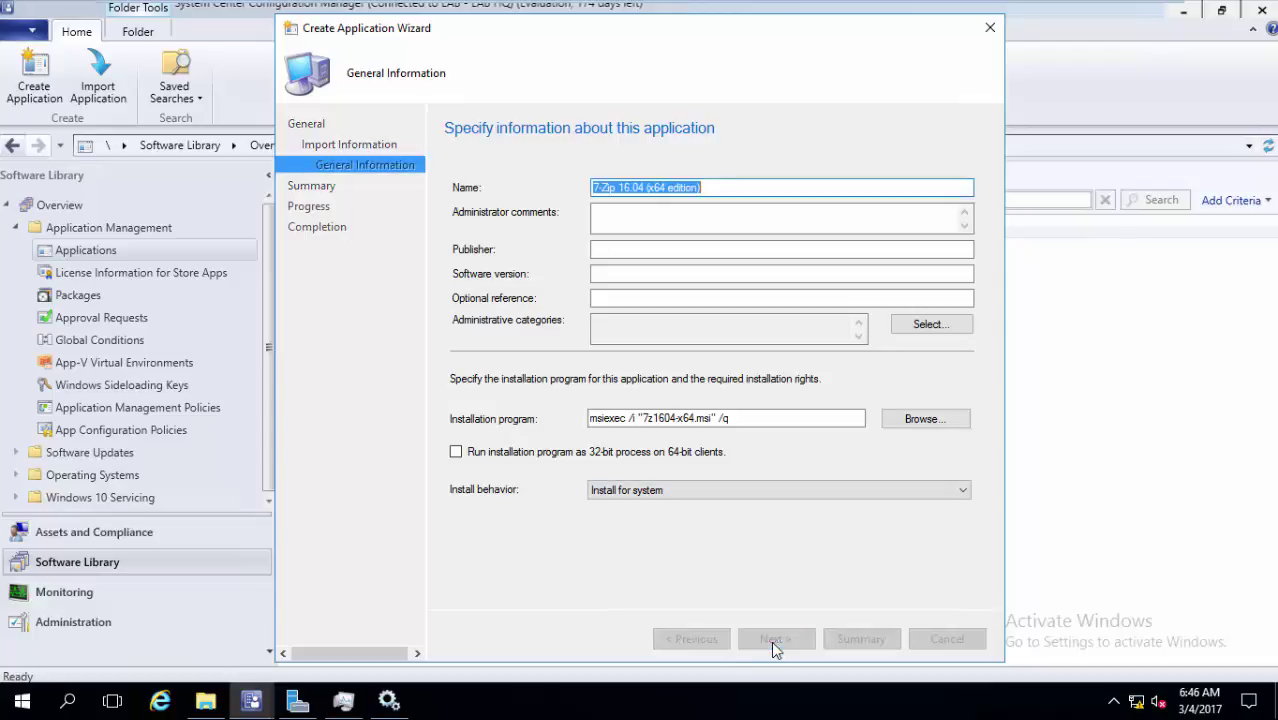
pyautogui.click(771, 641)
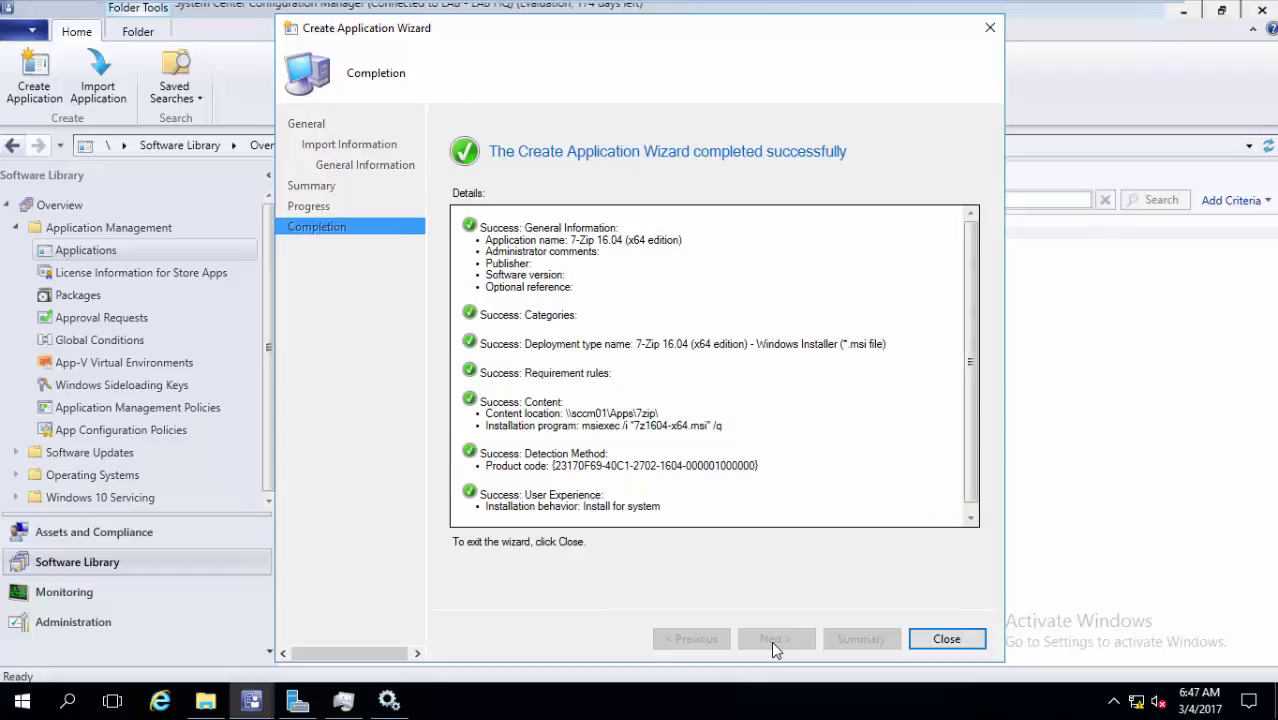
pyautogui.click(930, 644)
# Step: Start distributing the content of 7-Zip 16.04 (x64 edition) and proceed to the content destination
pyautogui.click(455, 260)
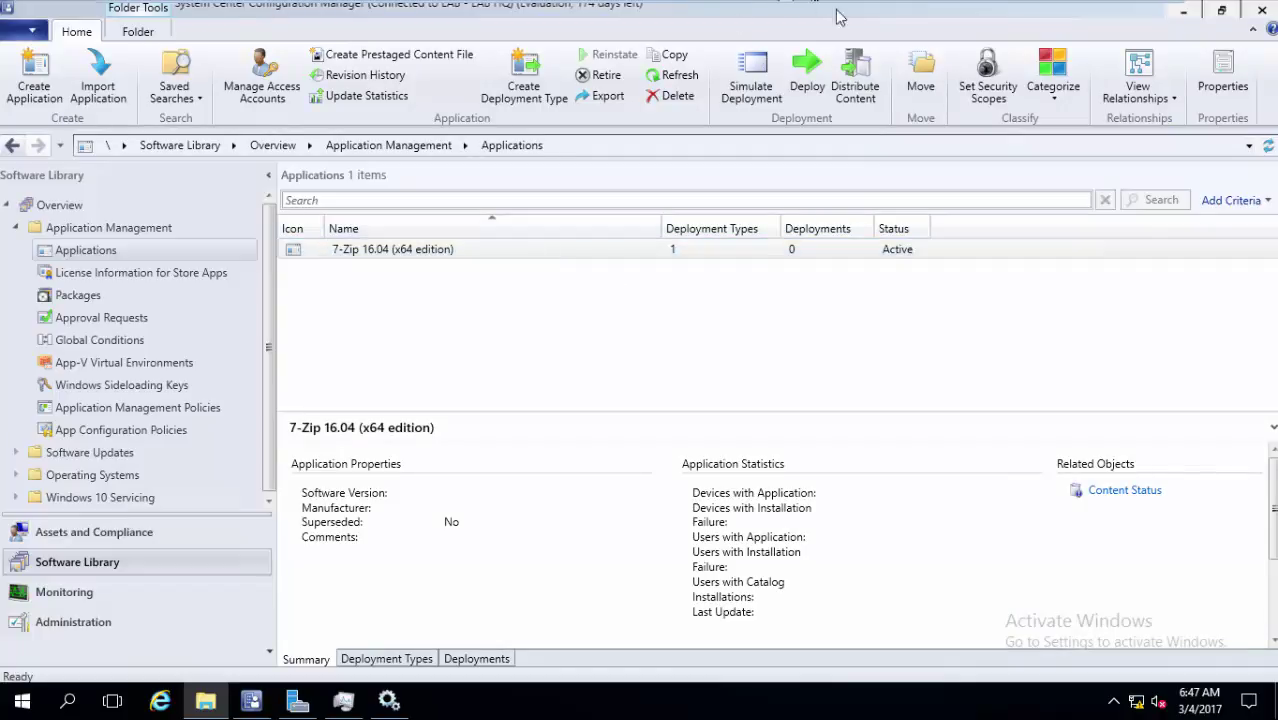
pyautogui.click(877, 88)
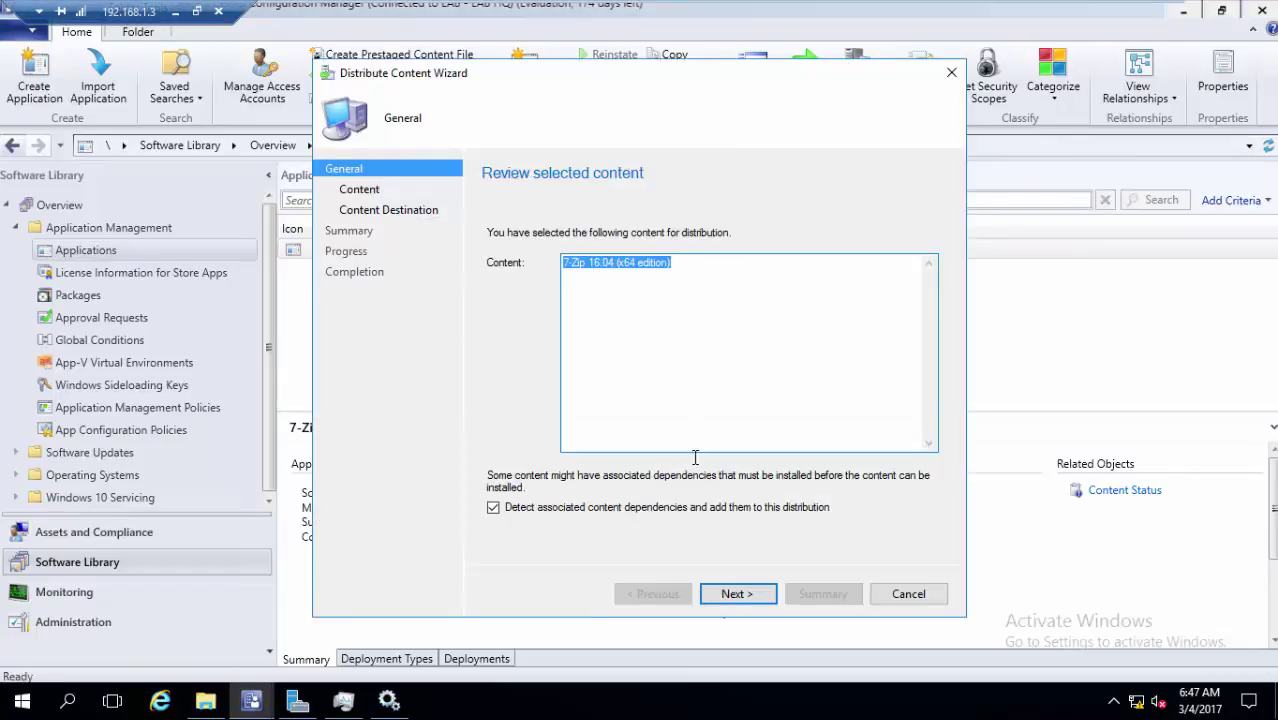
pyautogui.click(733, 601)
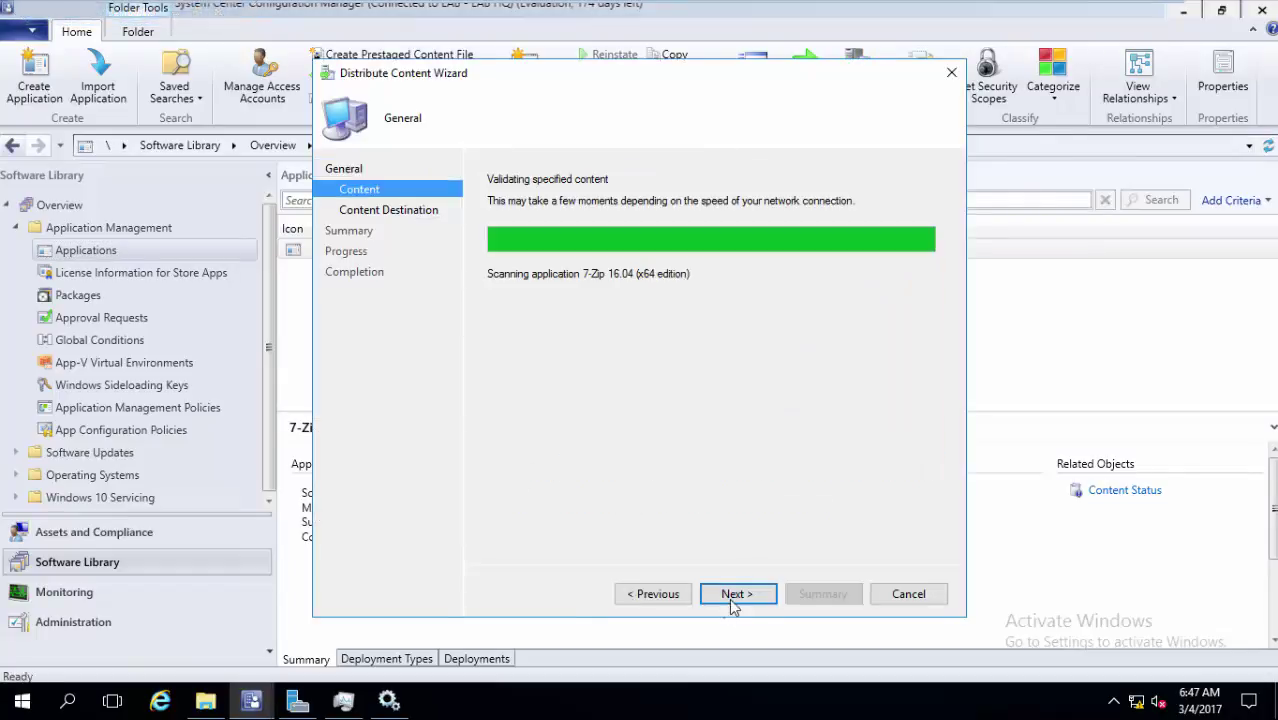
pyautogui.click(734, 603)
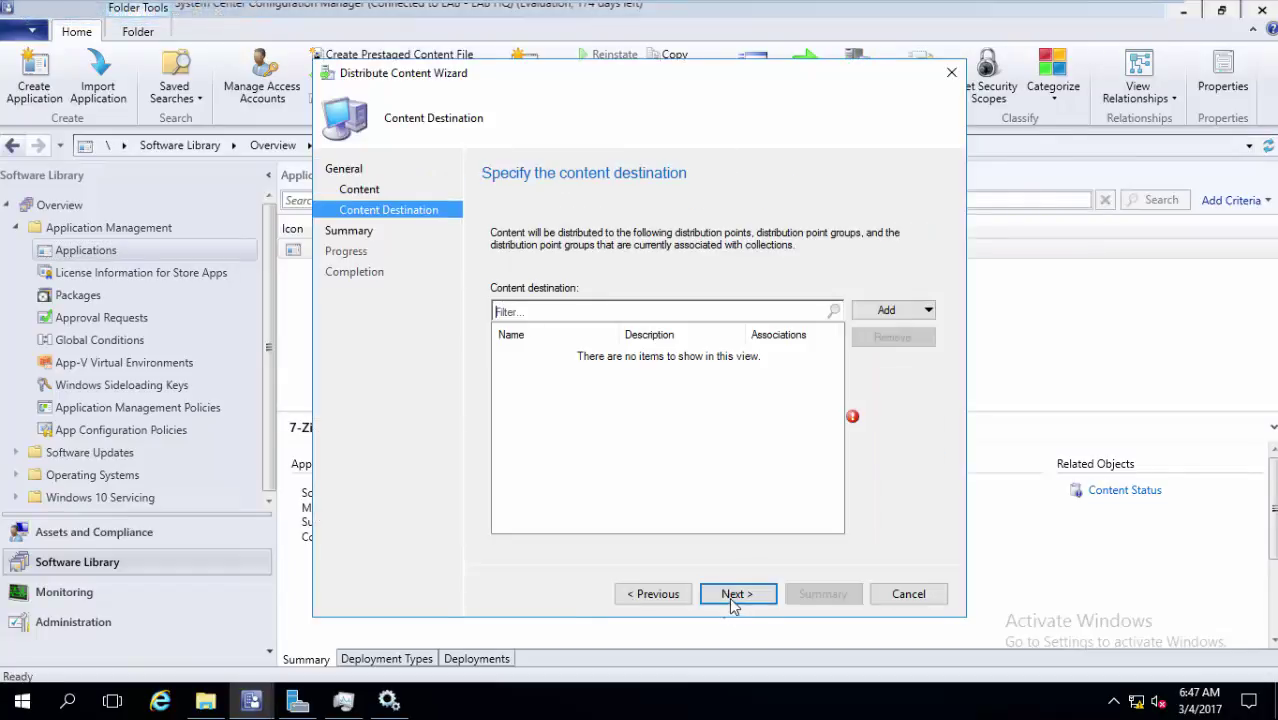
# Step: Add the SCCM01.LAB.COM distribution point as the content destination and complete the content distribution
pyautogui.click(920, 309)
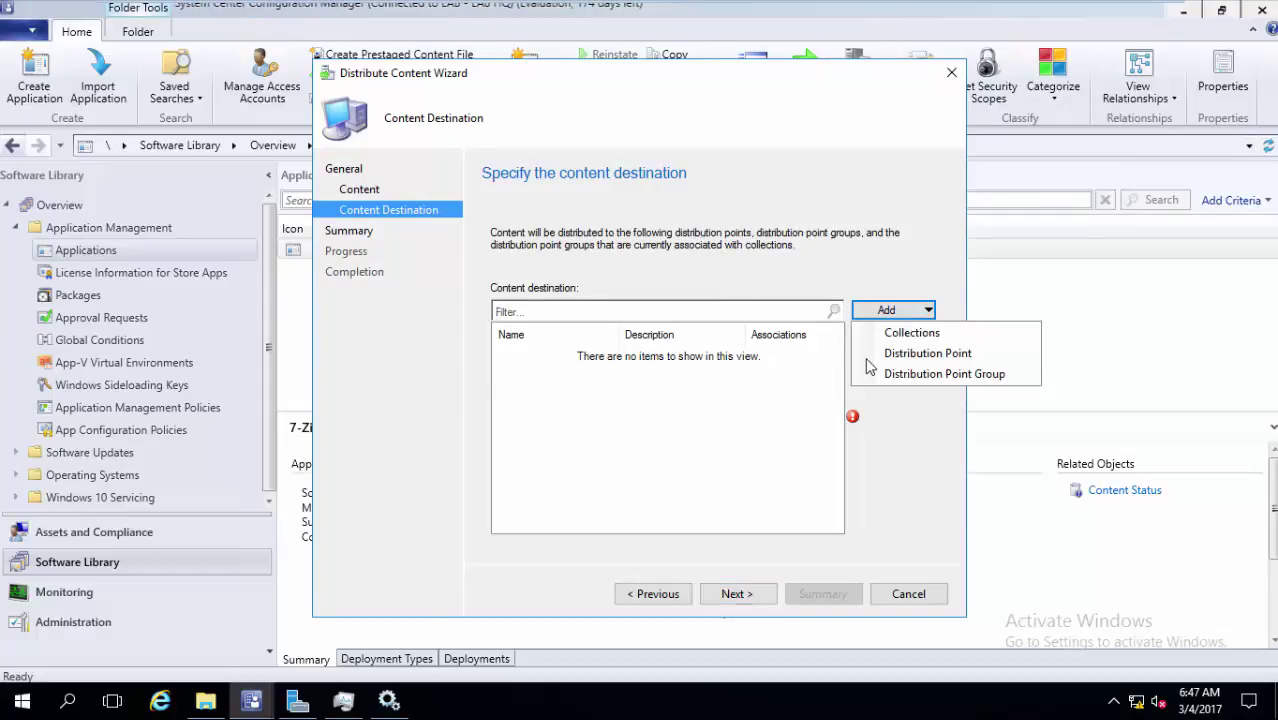
pyautogui.click(887, 354)
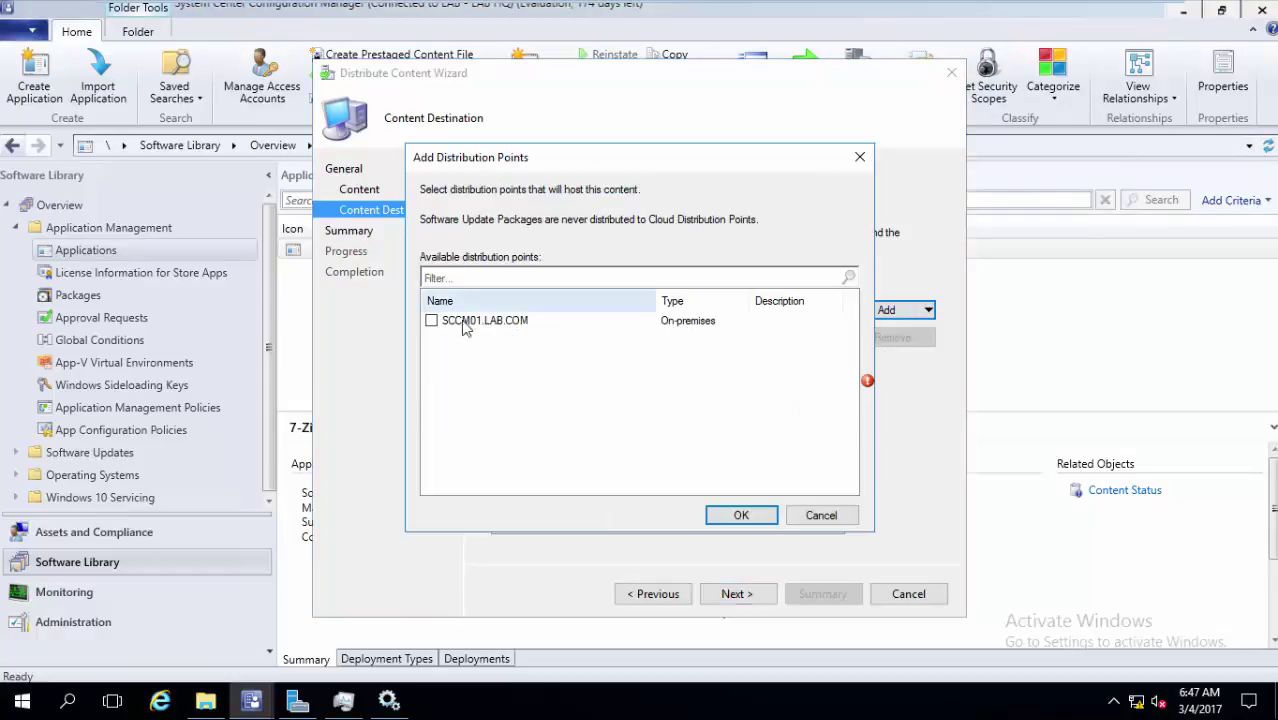
pyautogui.click(443, 324)
pyautogui.click(432, 321)
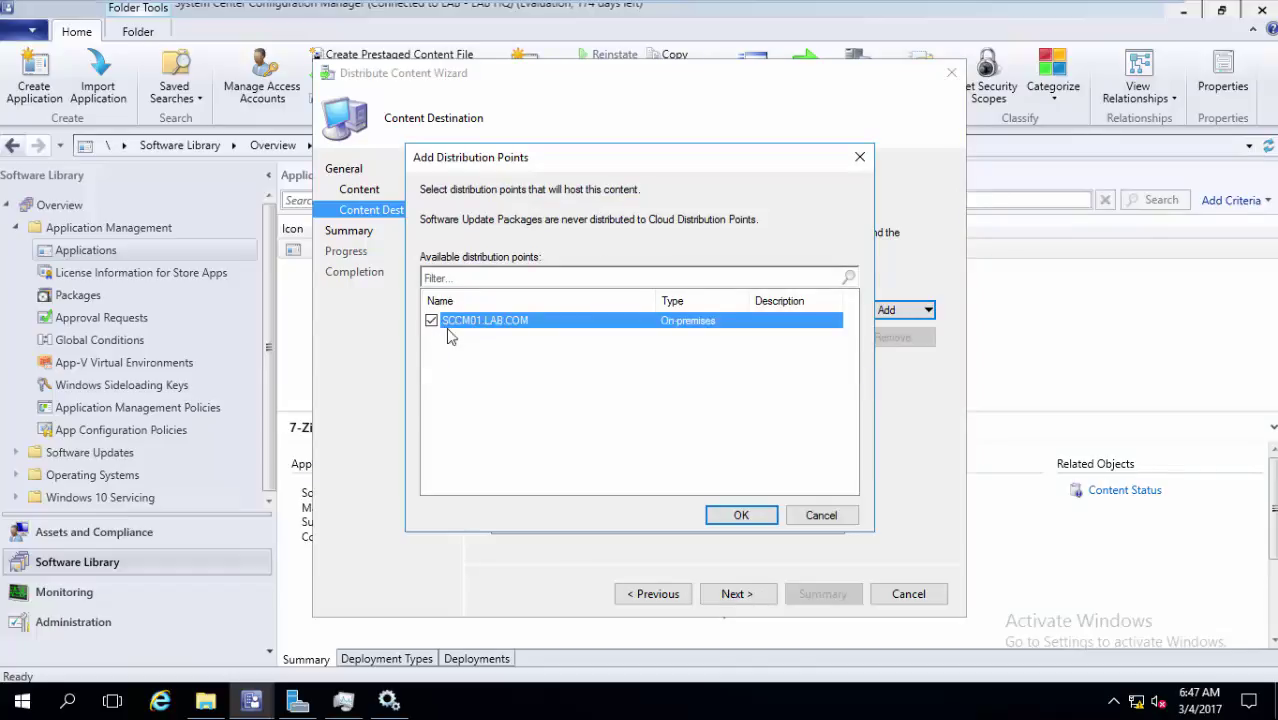
pyautogui.click(726, 516)
pyautogui.click(745, 595)
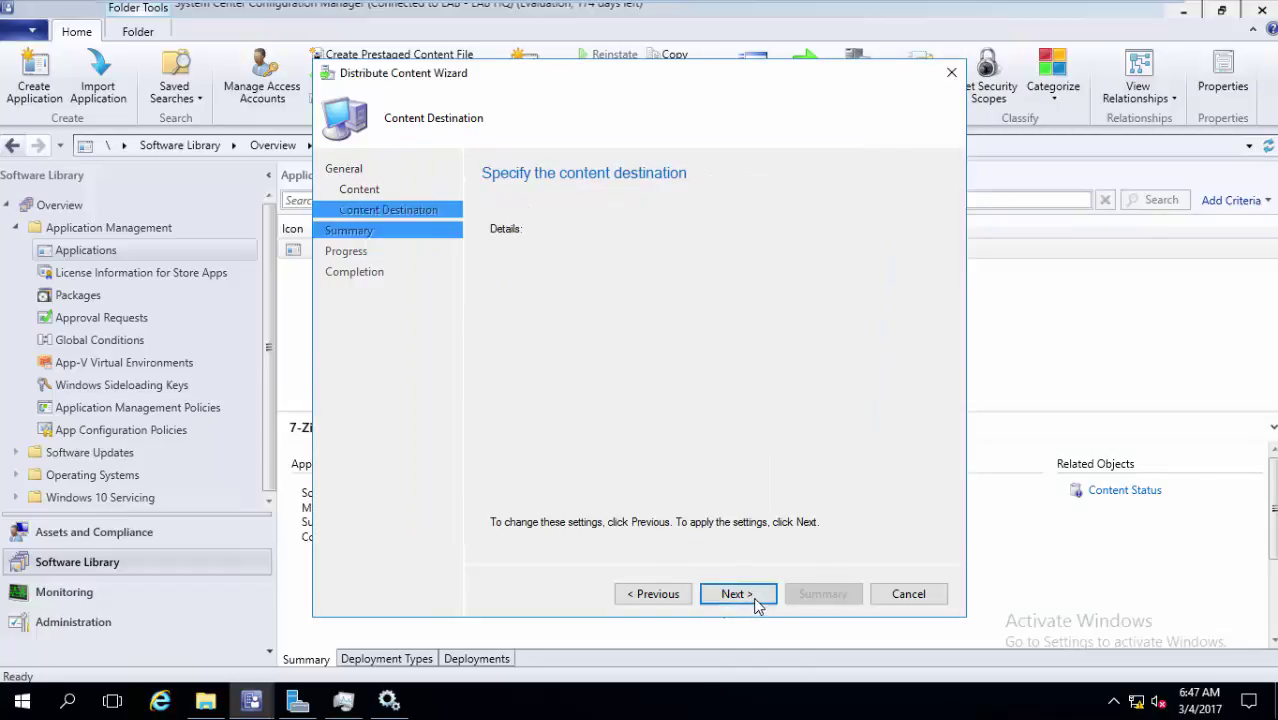
pyautogui.click(755, 598)
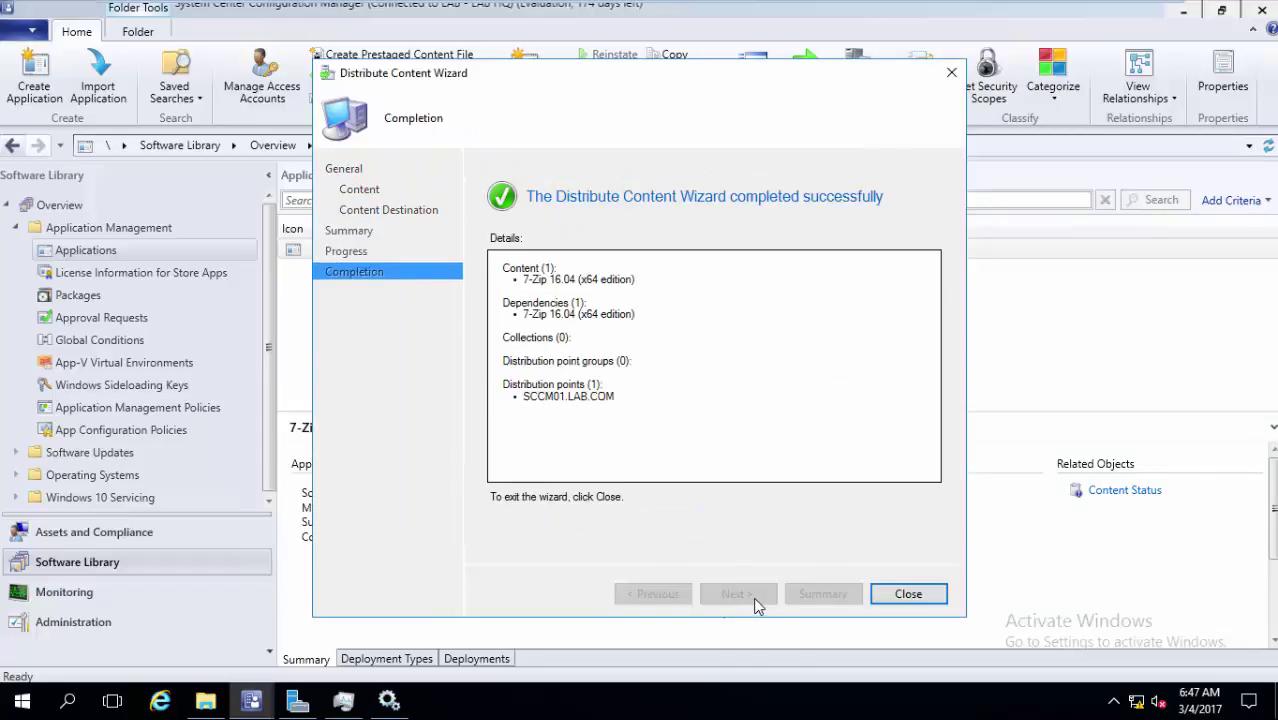
pyautogui.click(906, 594)
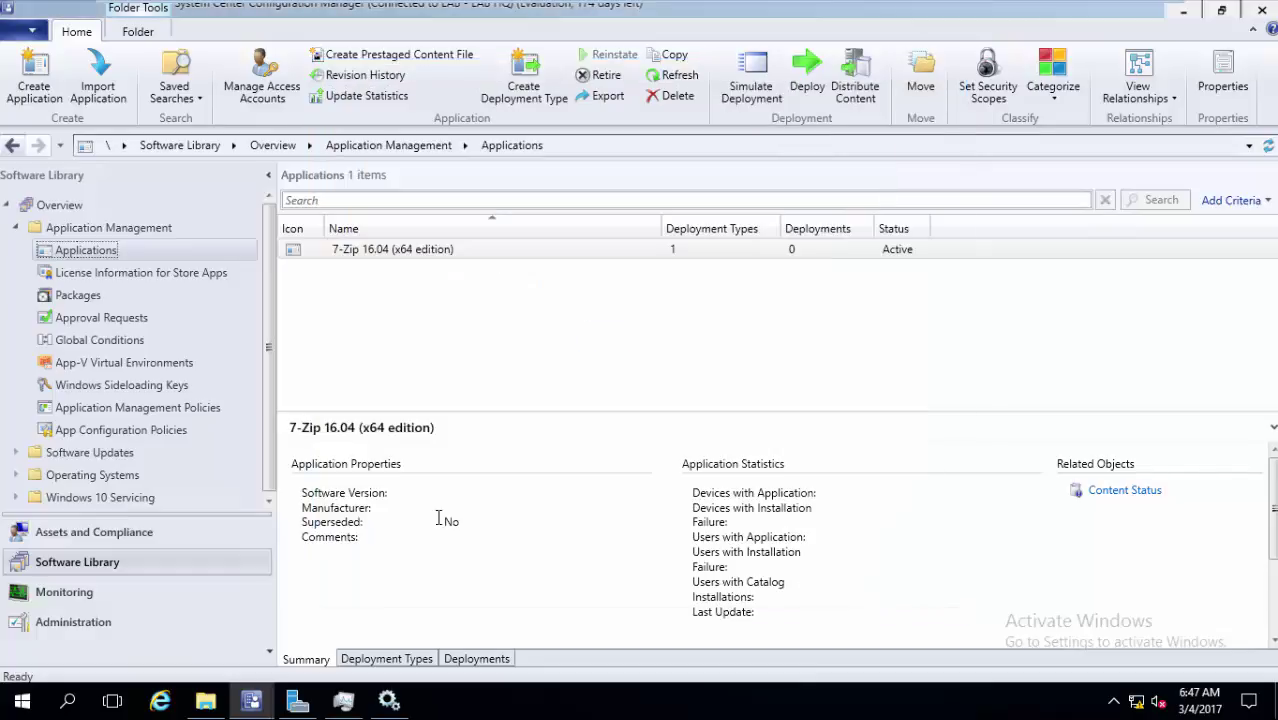
# Step: Check the 7-Zip application's content status under Distribution Status in the Monitoring workspace, refreshing the list
pyautogui.click(132, 588)
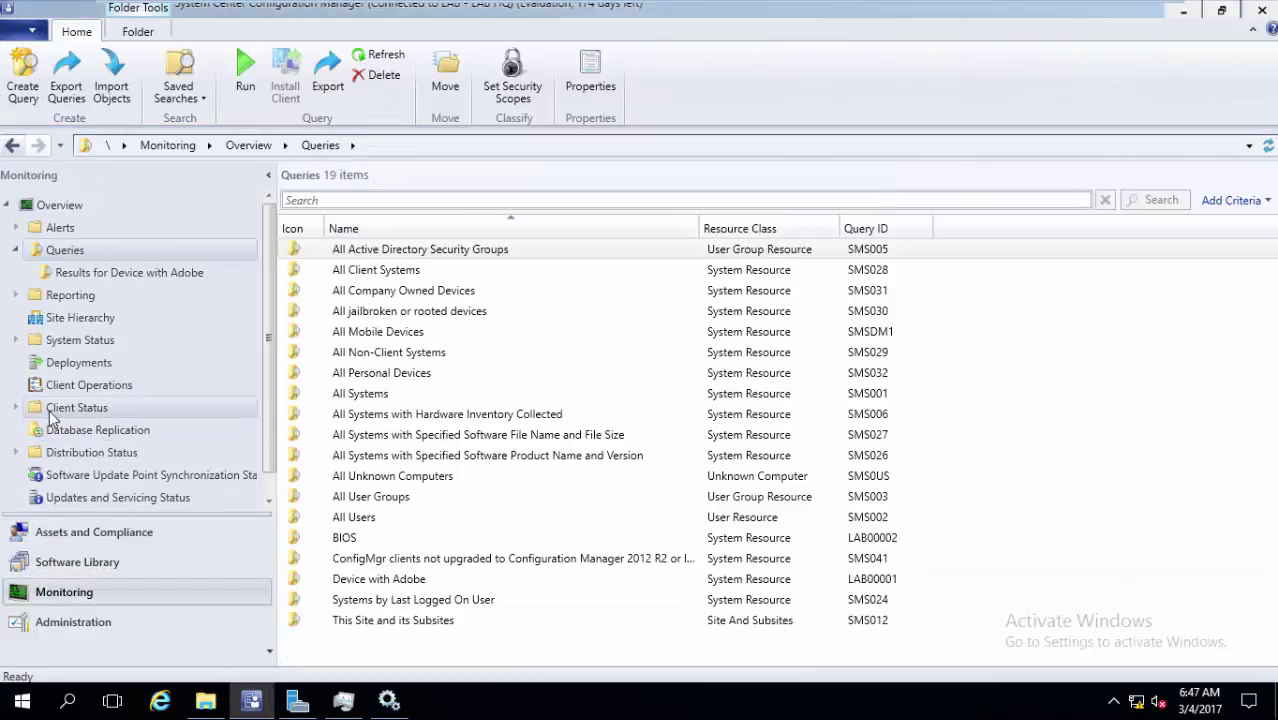
pyautogui.click(28, 455)
pyautogui.click(12, 455)
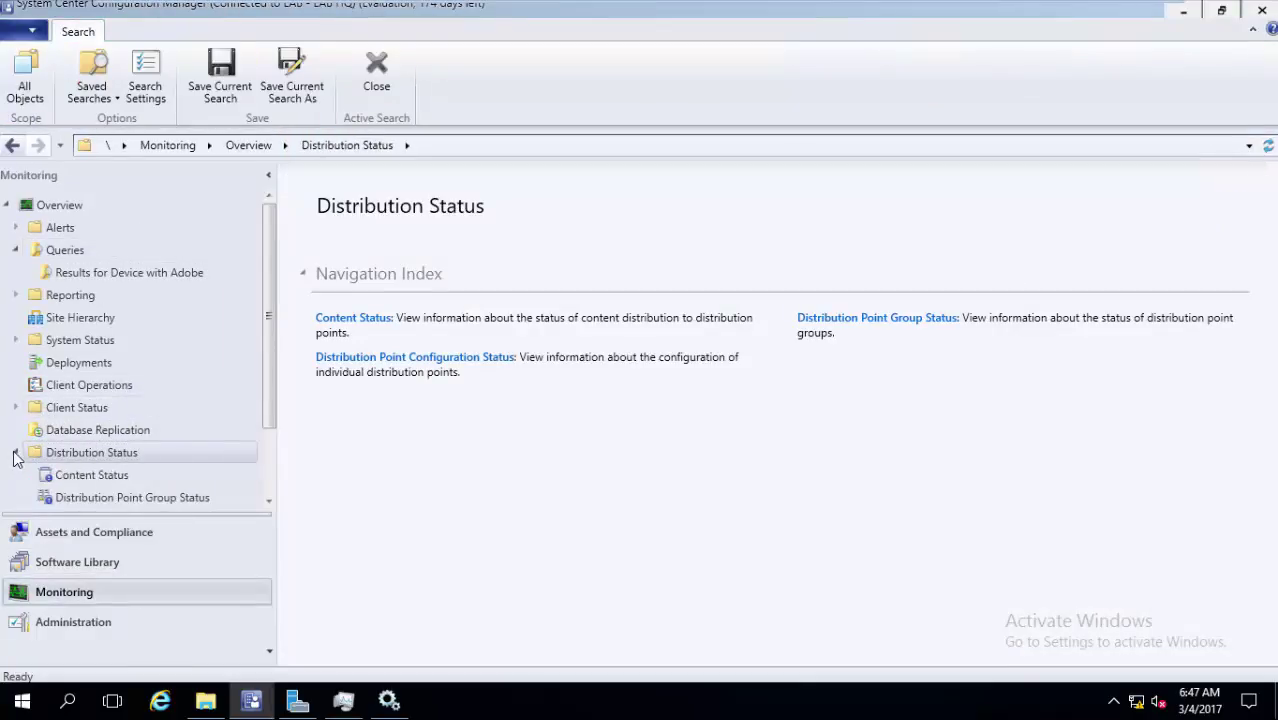
pyautogui.click(108, 478)
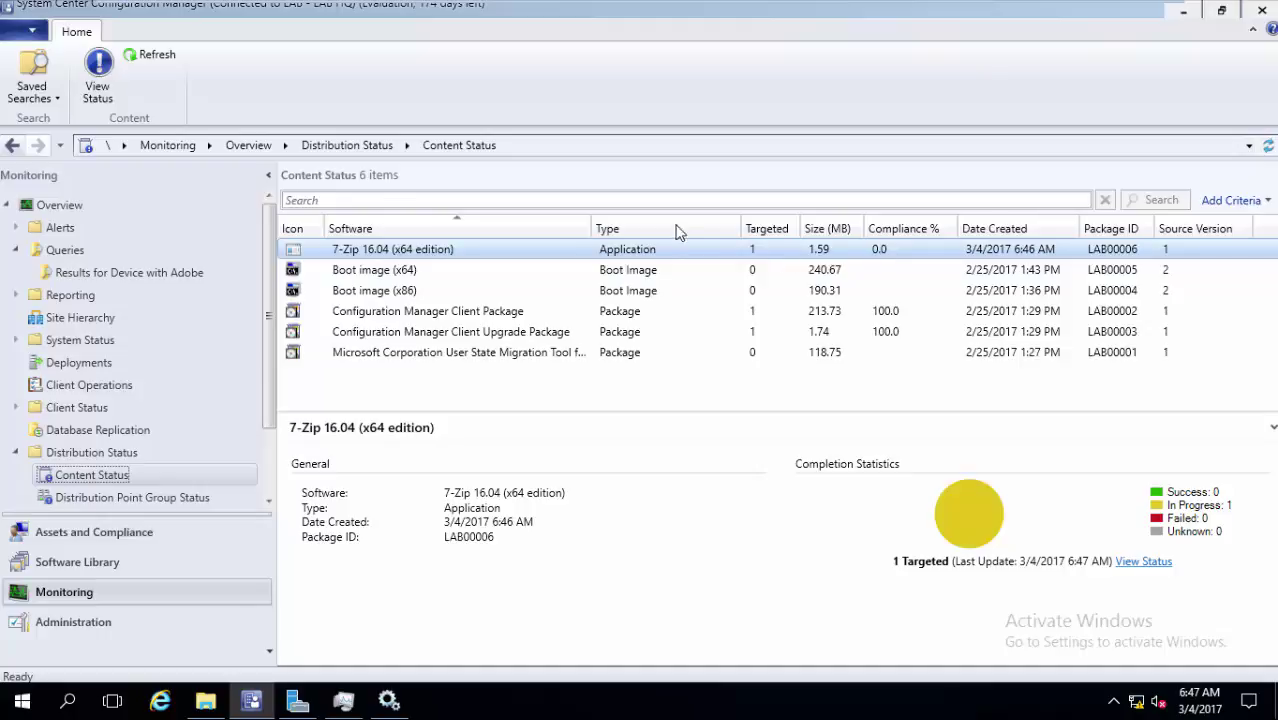
pyautogui.click(157, 57)
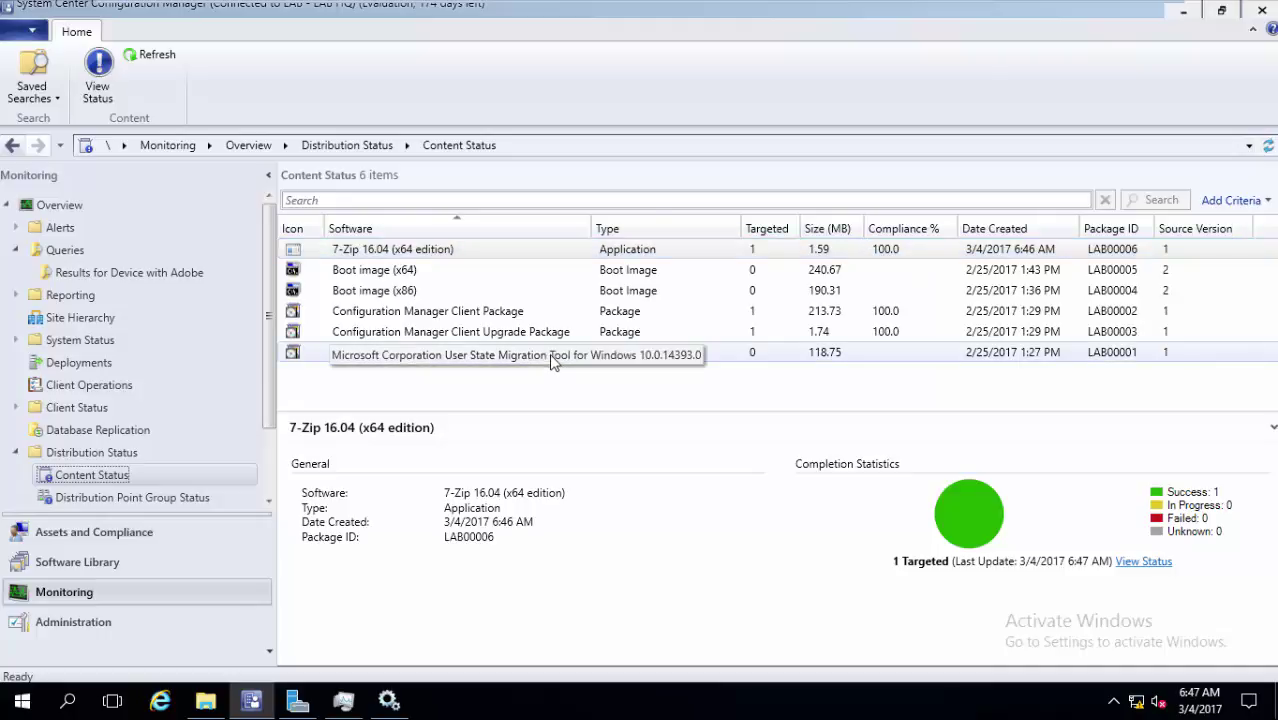
# Step: Return to Applications in the Software Library and start deploying 7-Zip 16.04 (x64 edition)
pyautogui.click(112, 566)
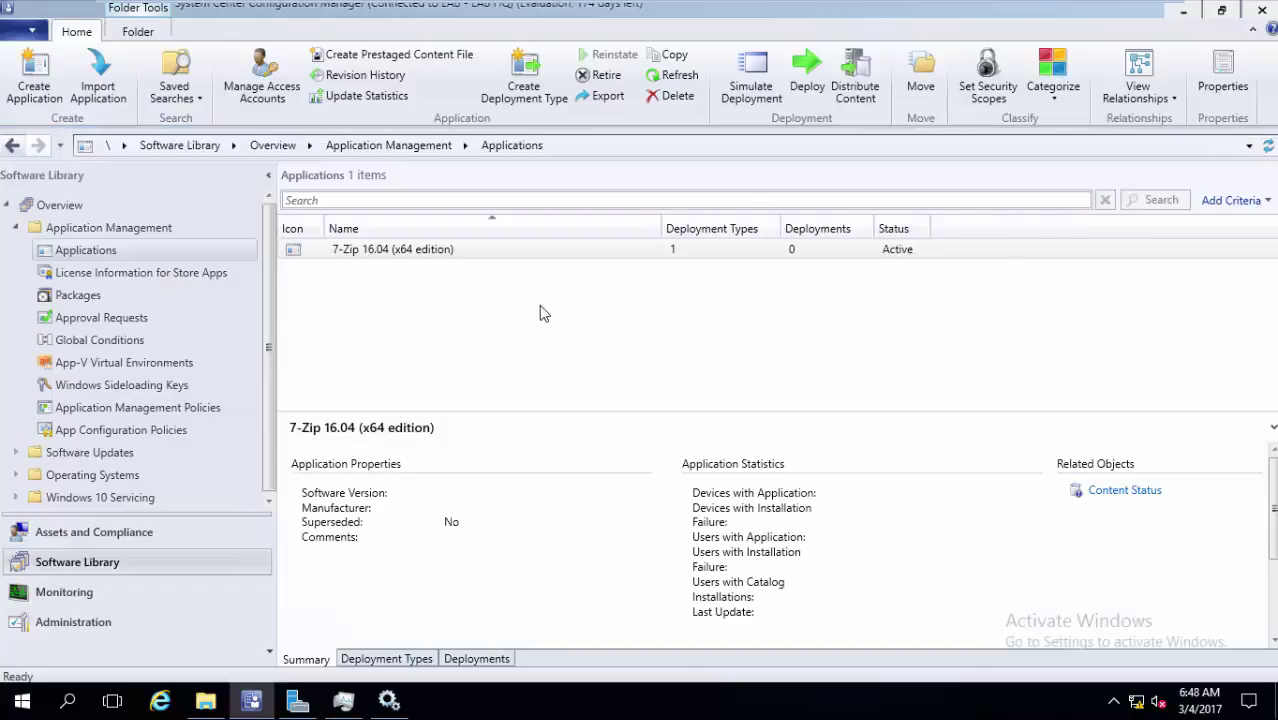
pyautogui.click(422, 250)
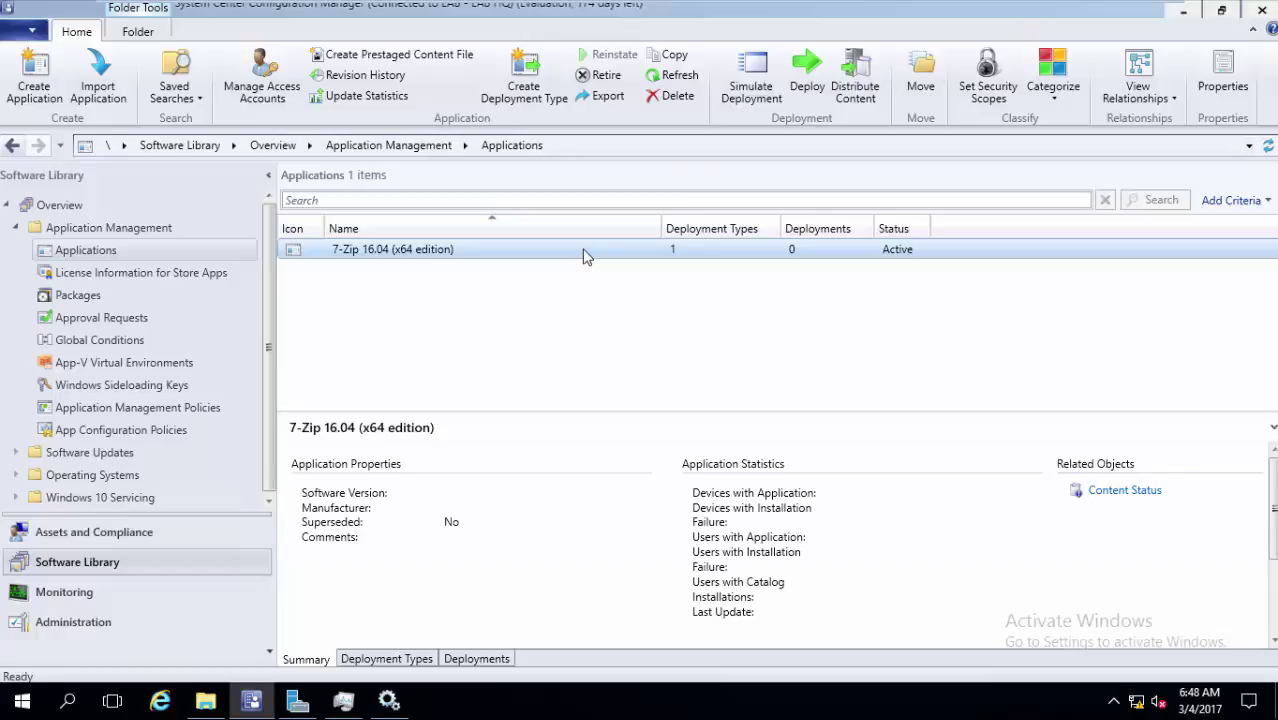
pyautogui.click(568, 272)
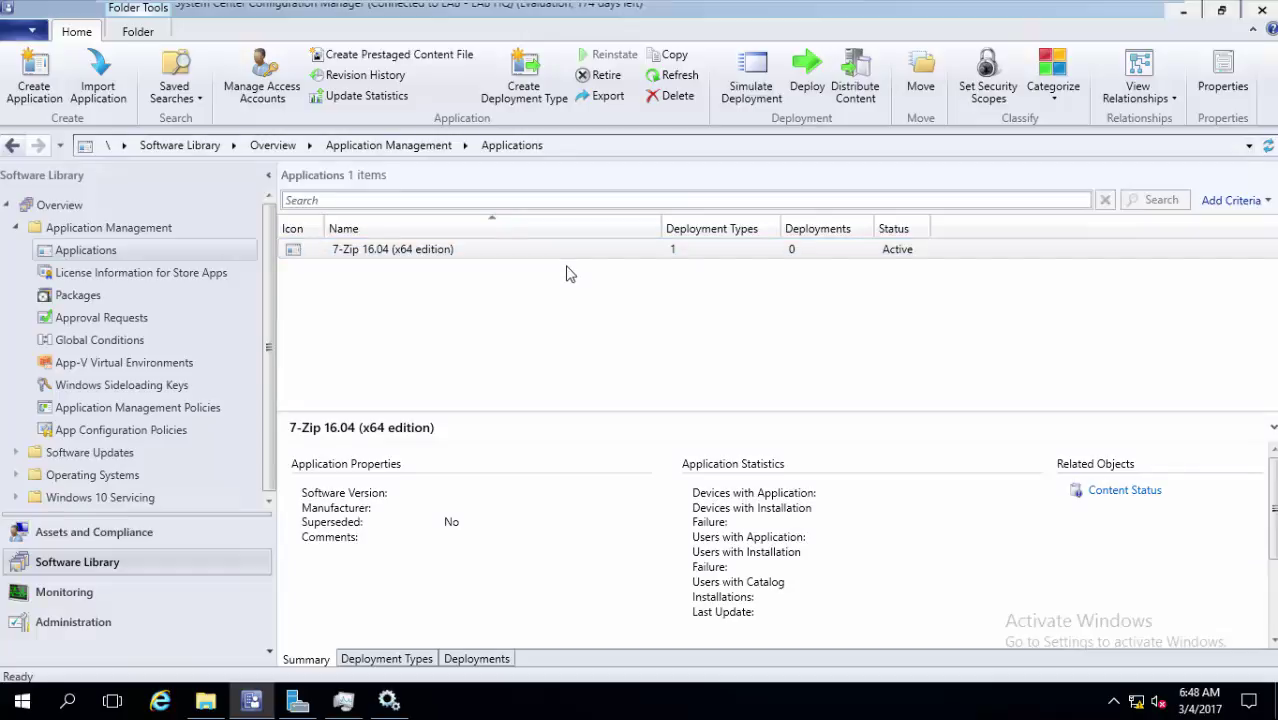
pyautogui.click(504, 252)
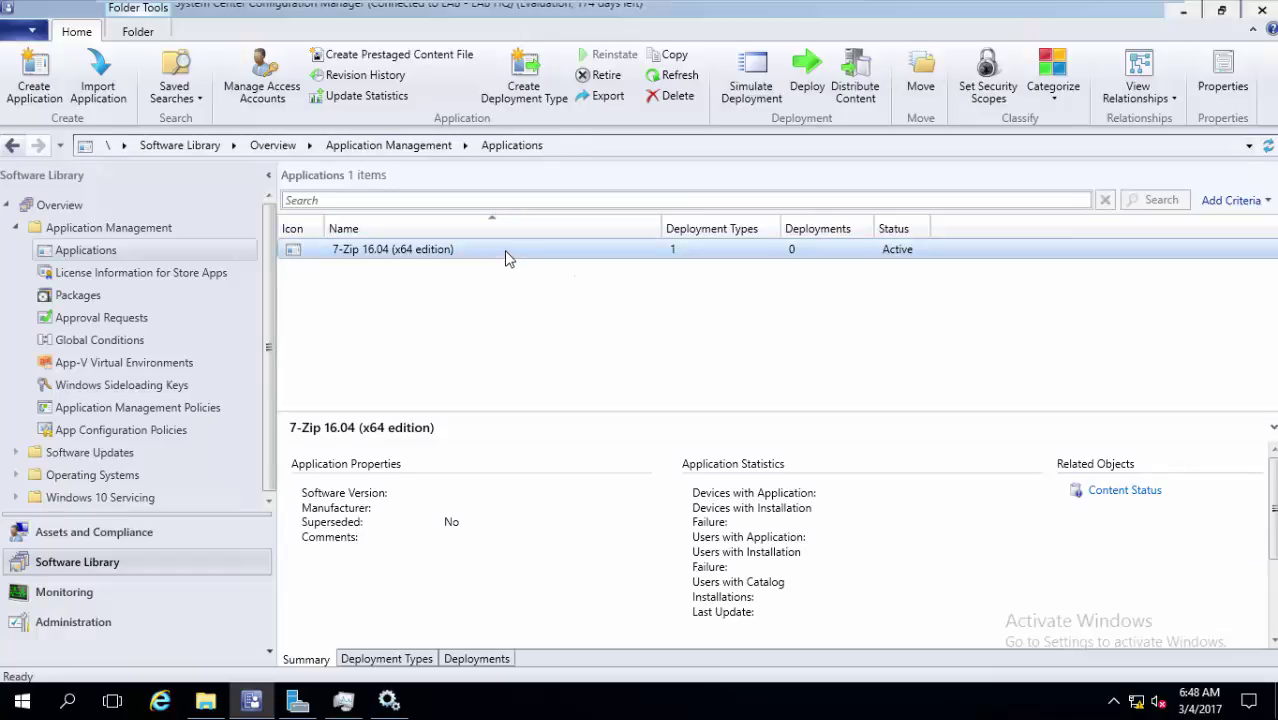
pyautogui.rightClick(507, 258)
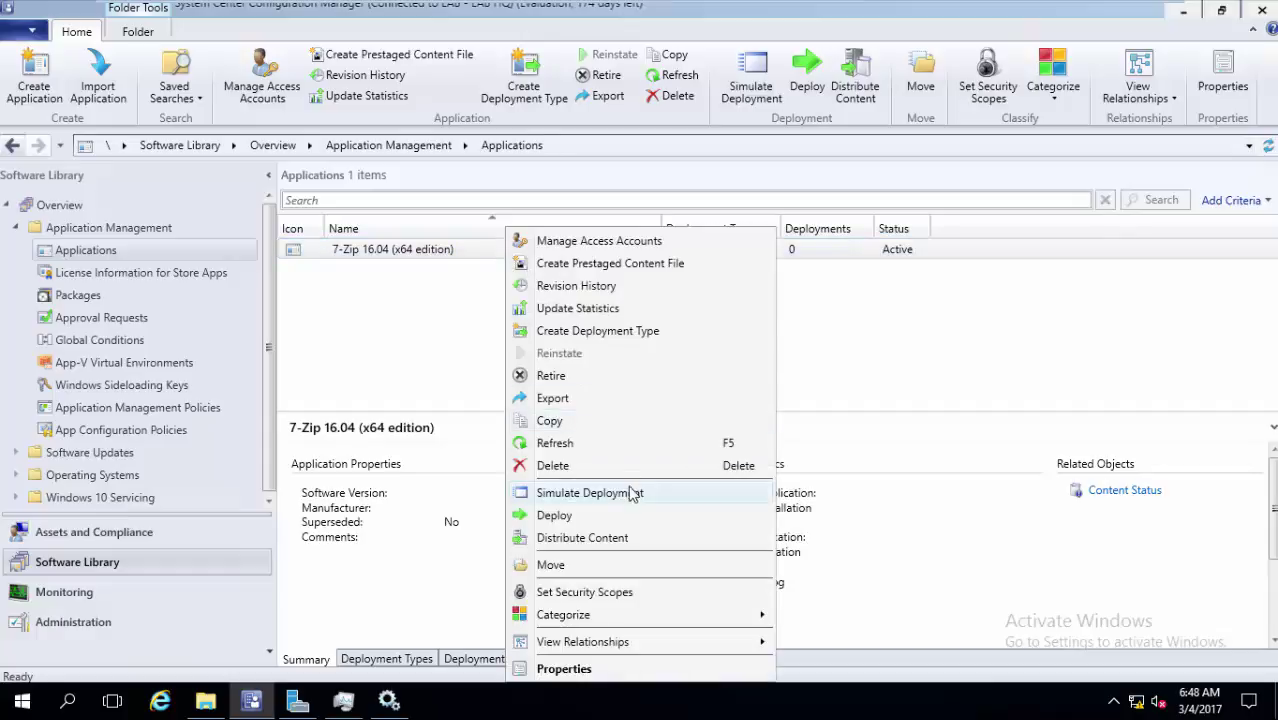
pyautogui.click(598, 517)
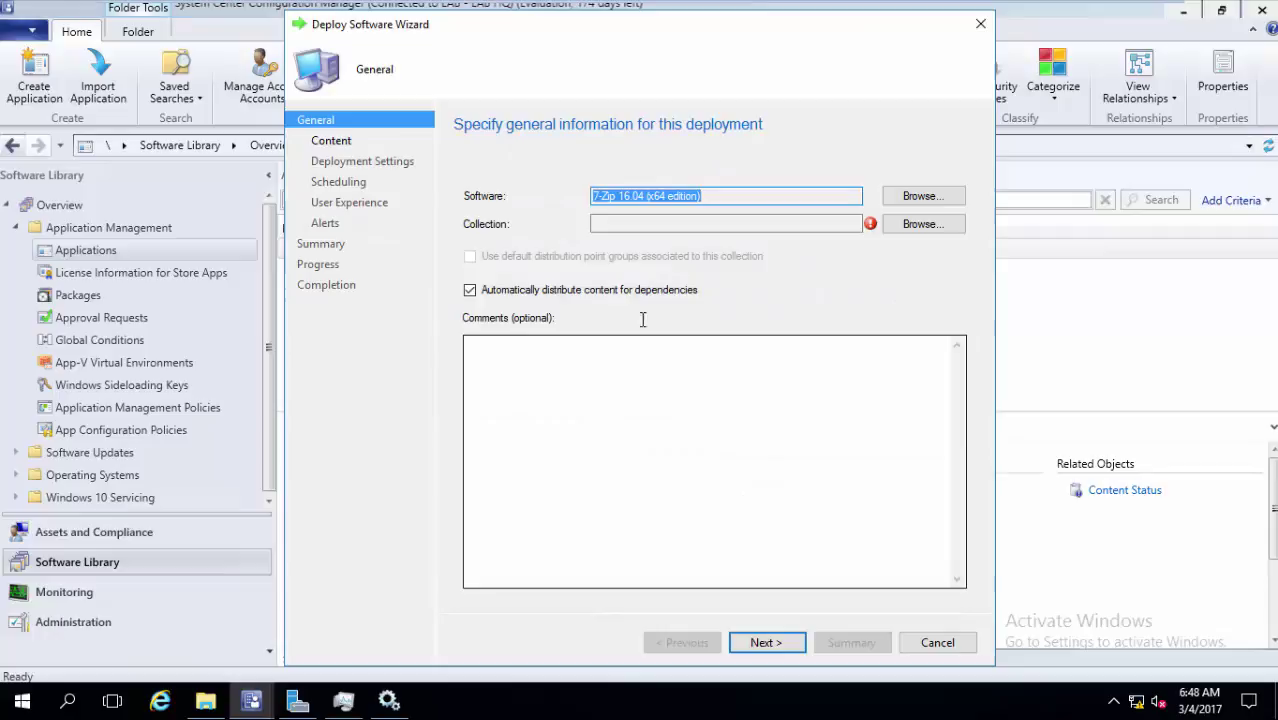
# Step: Choose the All Systems device collection as the deployment target and proceed to the deployment's content settings
pyautogui.click(952, 228)
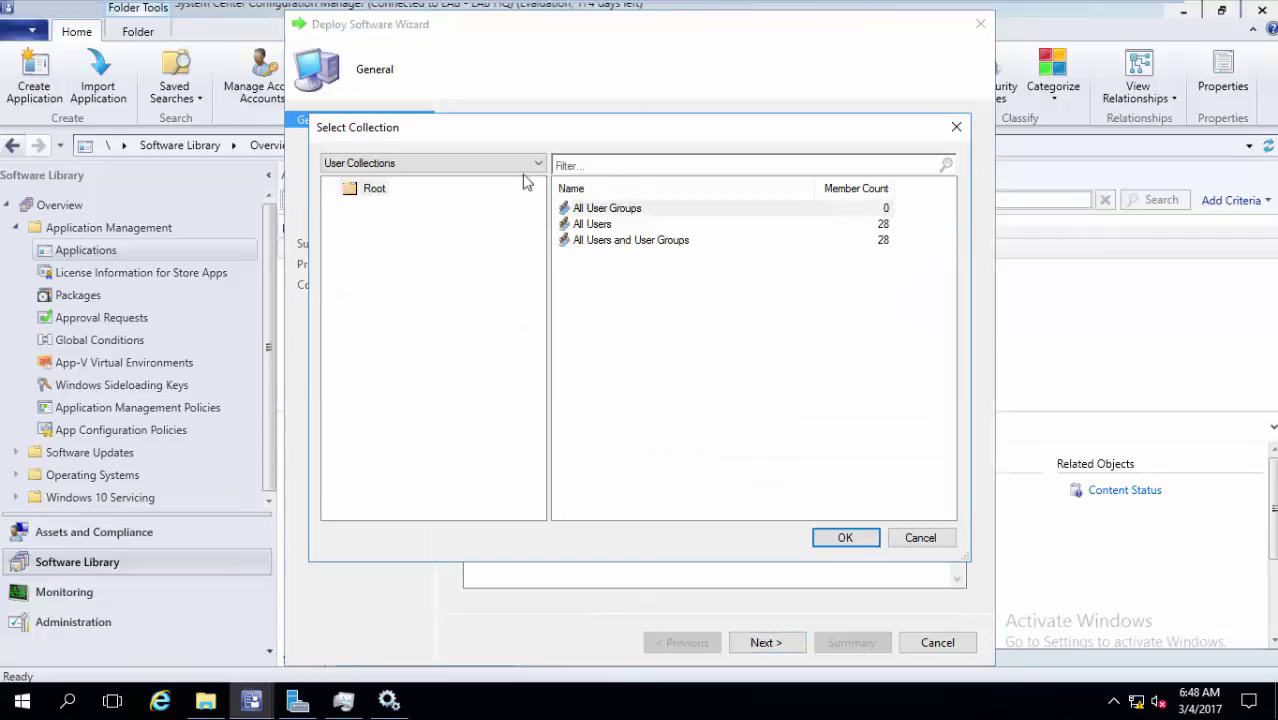
pyautogui.click(442, 164)
pyautogui.click(420, 193)
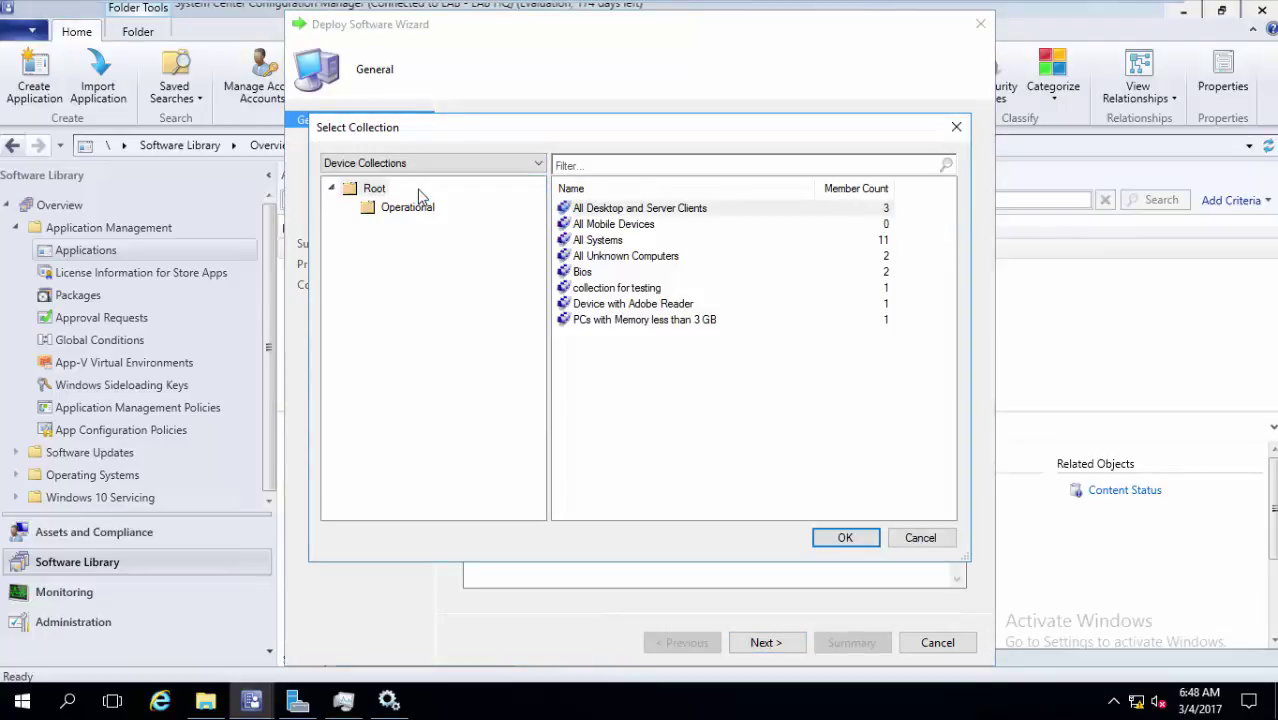
pyautogui.click(657, 240)
pyautogui.click(839, 540)
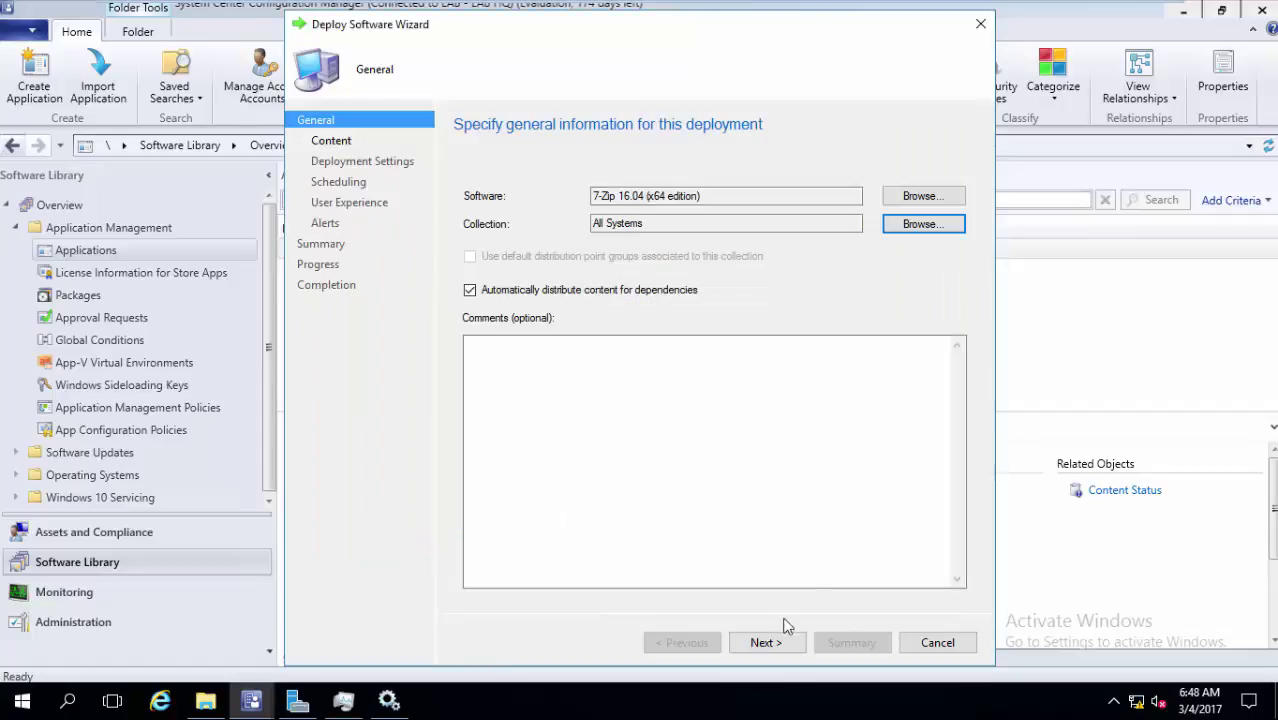
pyautogui.click(766, 645)
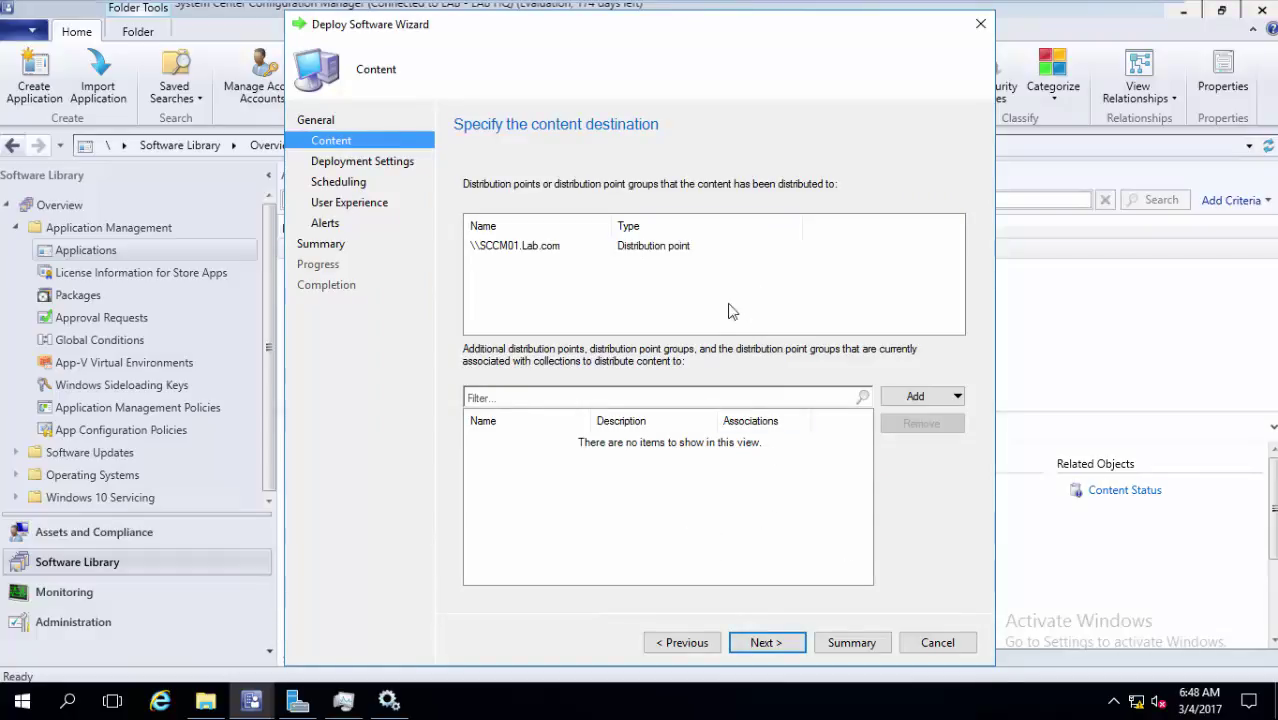
# Step: Accept the content destination, set the deployment purpose to Required with the Install action, and proceed to scheduling
pyautogui.click(757, 645)
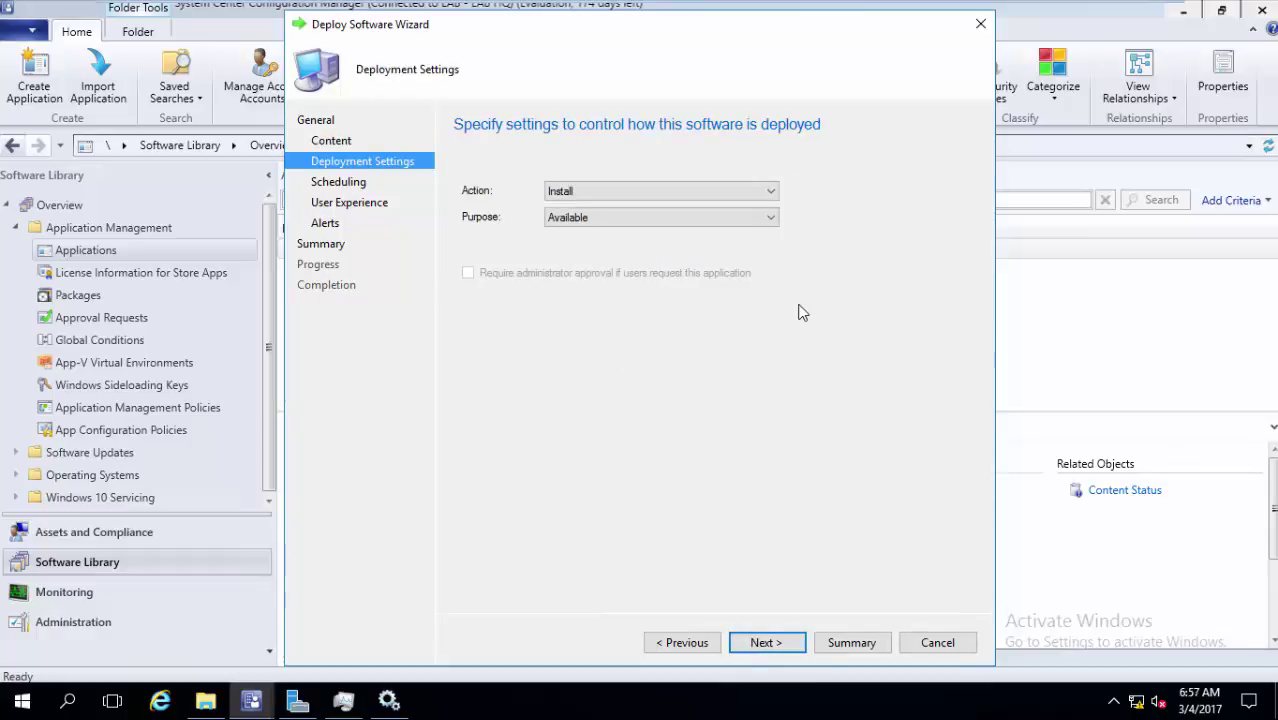
pyautogui.click(769, 221)
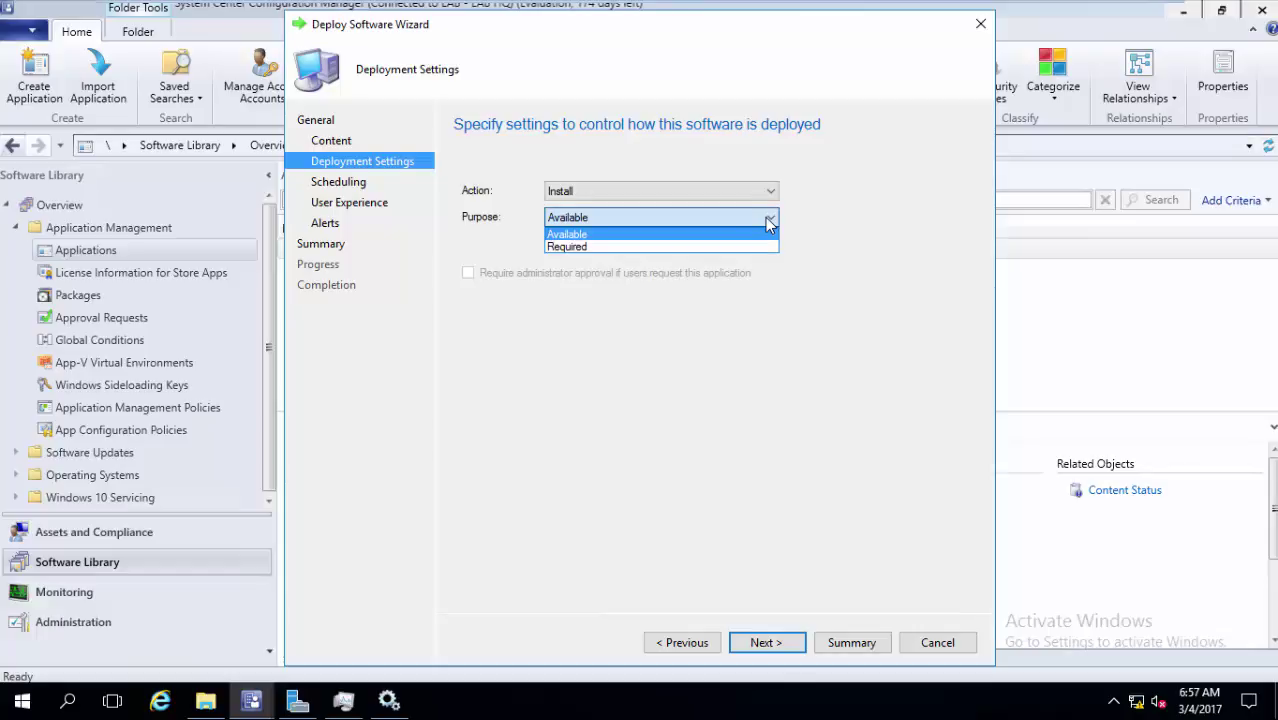
pyautogui.click(744, 248)
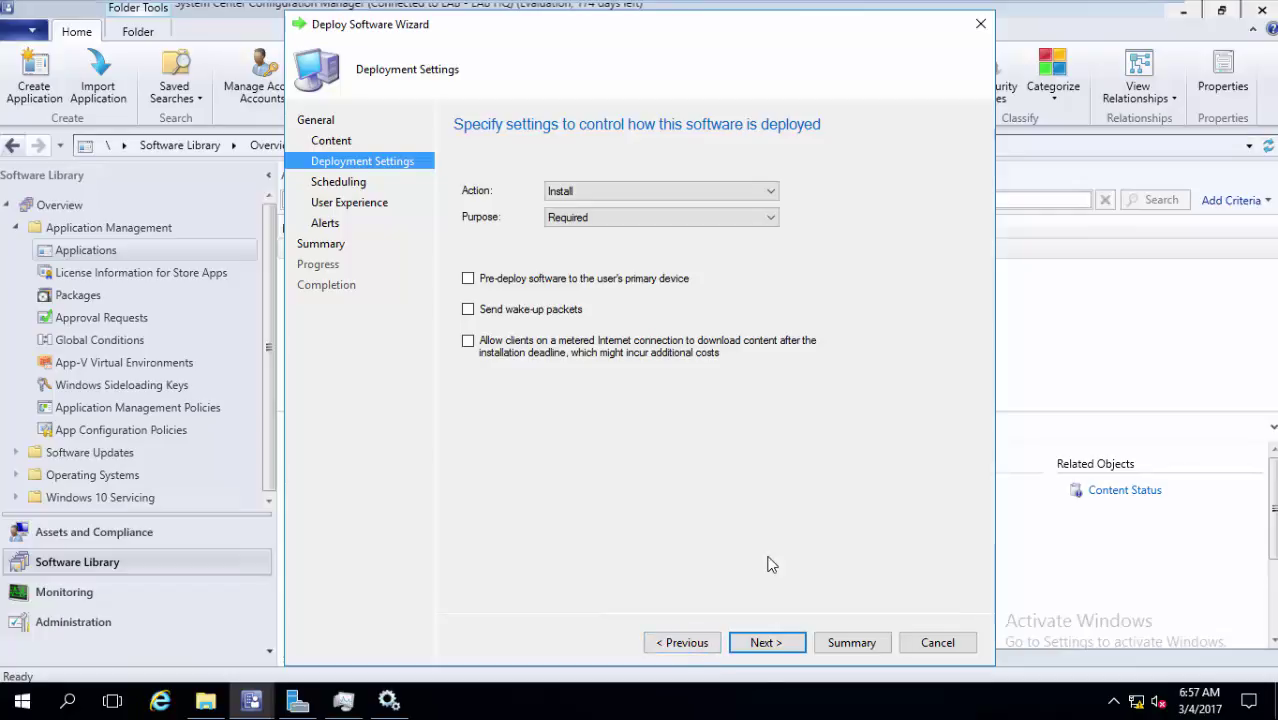
pyautogui.click(768, 643)
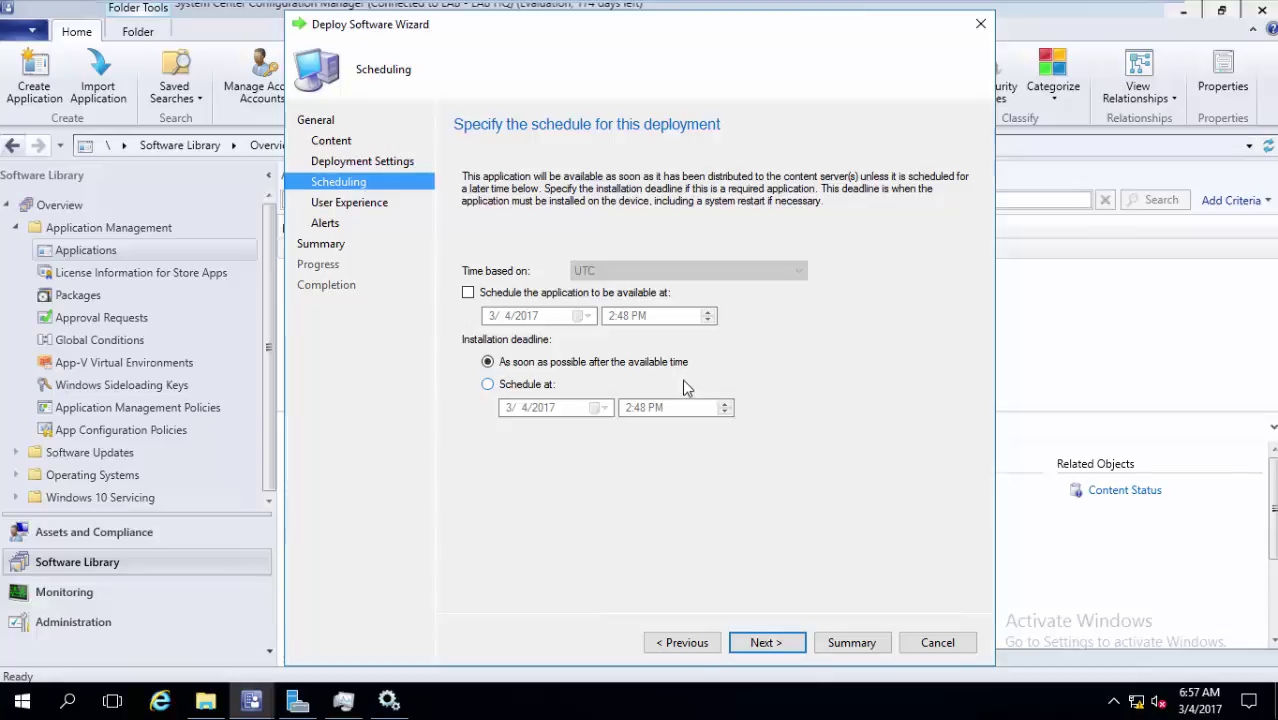
# Step: Set the installation deadline to as soon as possible after the available time and proceed to the user experience settings
pyautogui.click(526, 385)
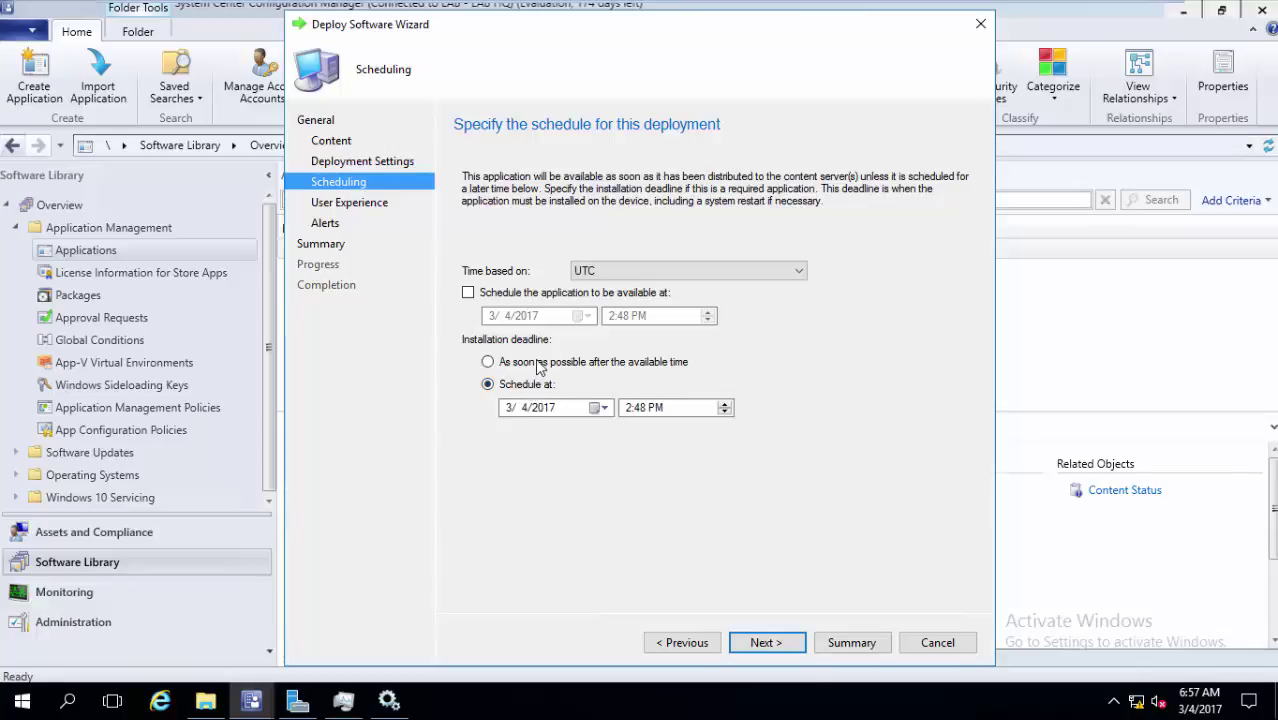
pyautogui.click(535, 361)
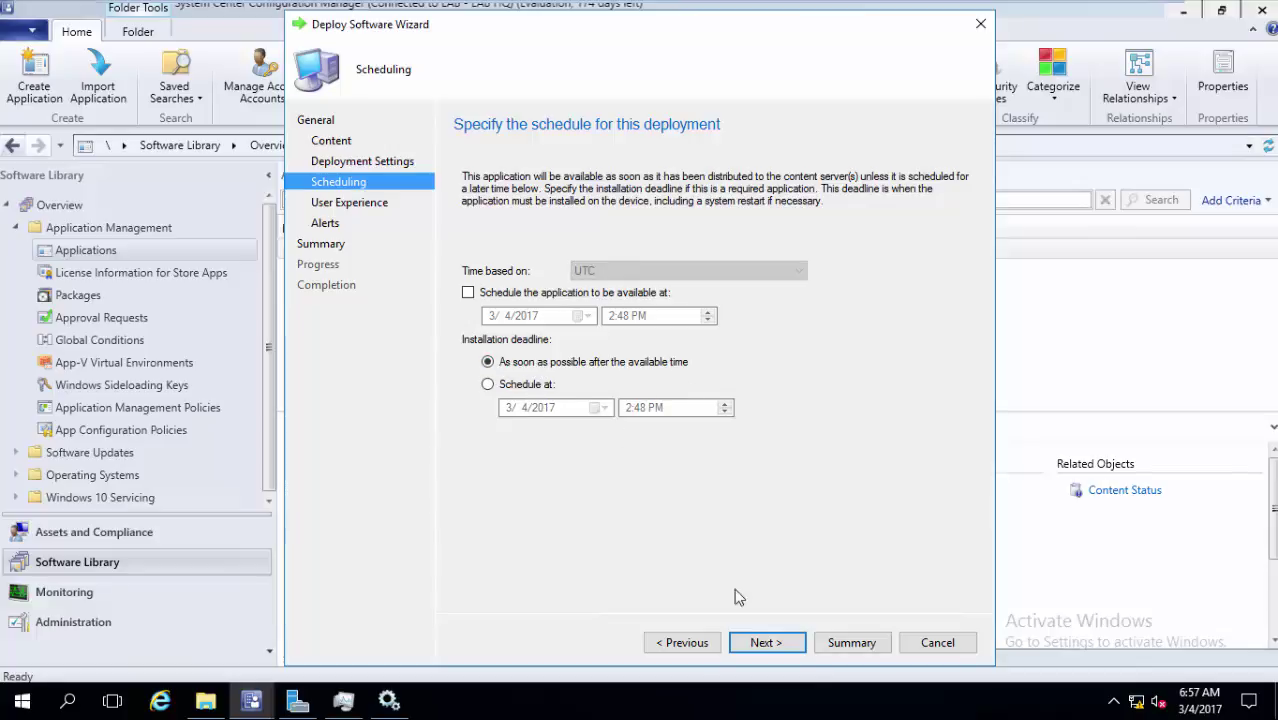
pyautogui.click(762, 643)
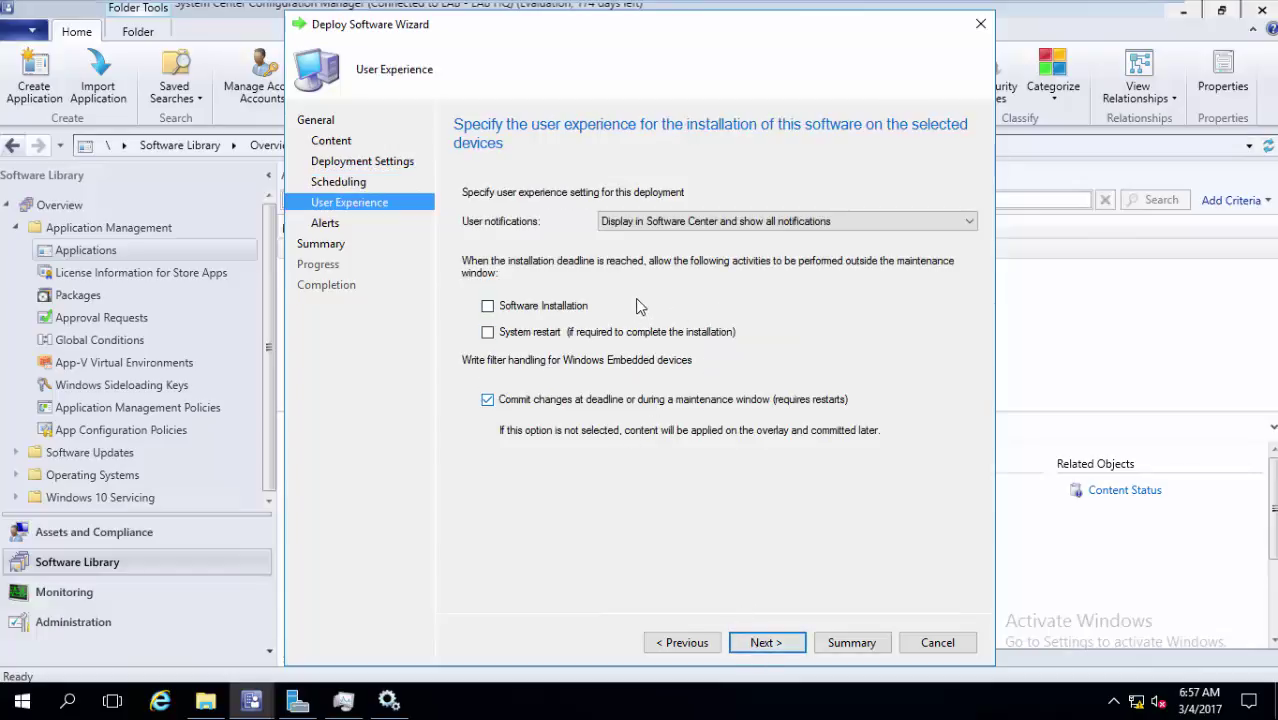
# Step: Keep user notifications at "Display in Software Center and show all notifications" and proceed to the alert options
pyautogui.click(725, 222)
pyautogui.click(728, 228)
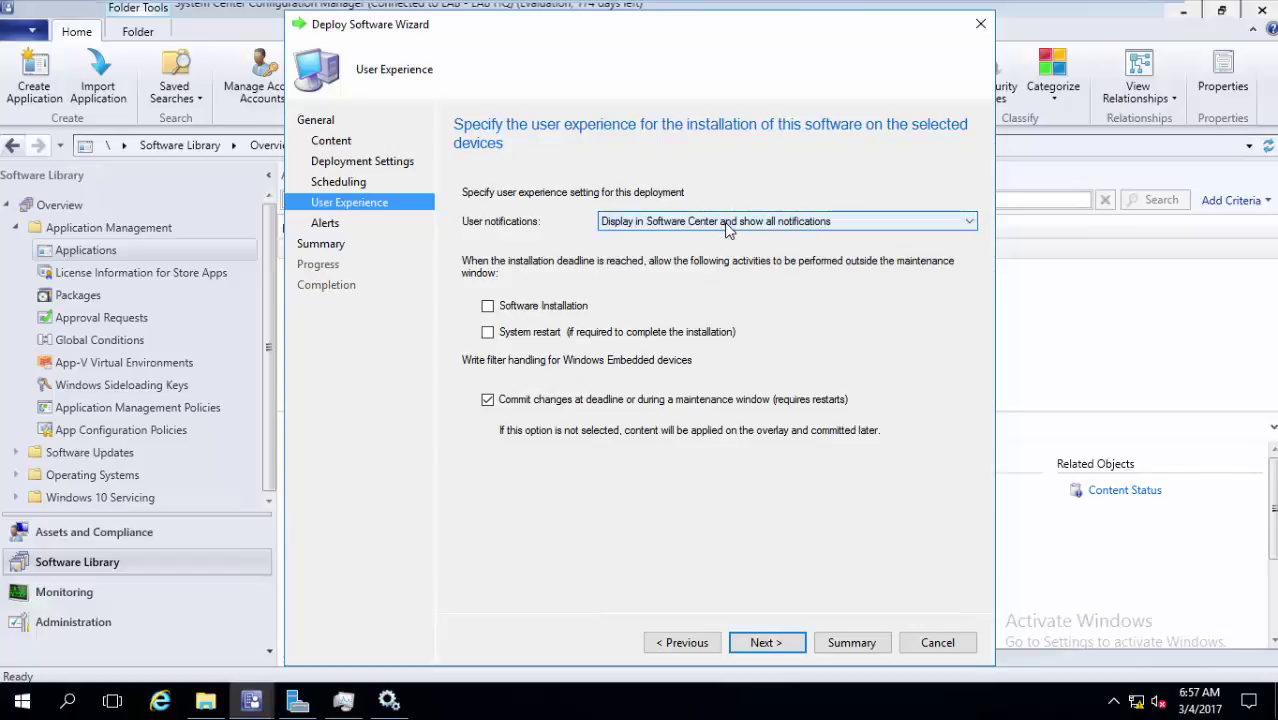
pyautogui.click(728, 224)
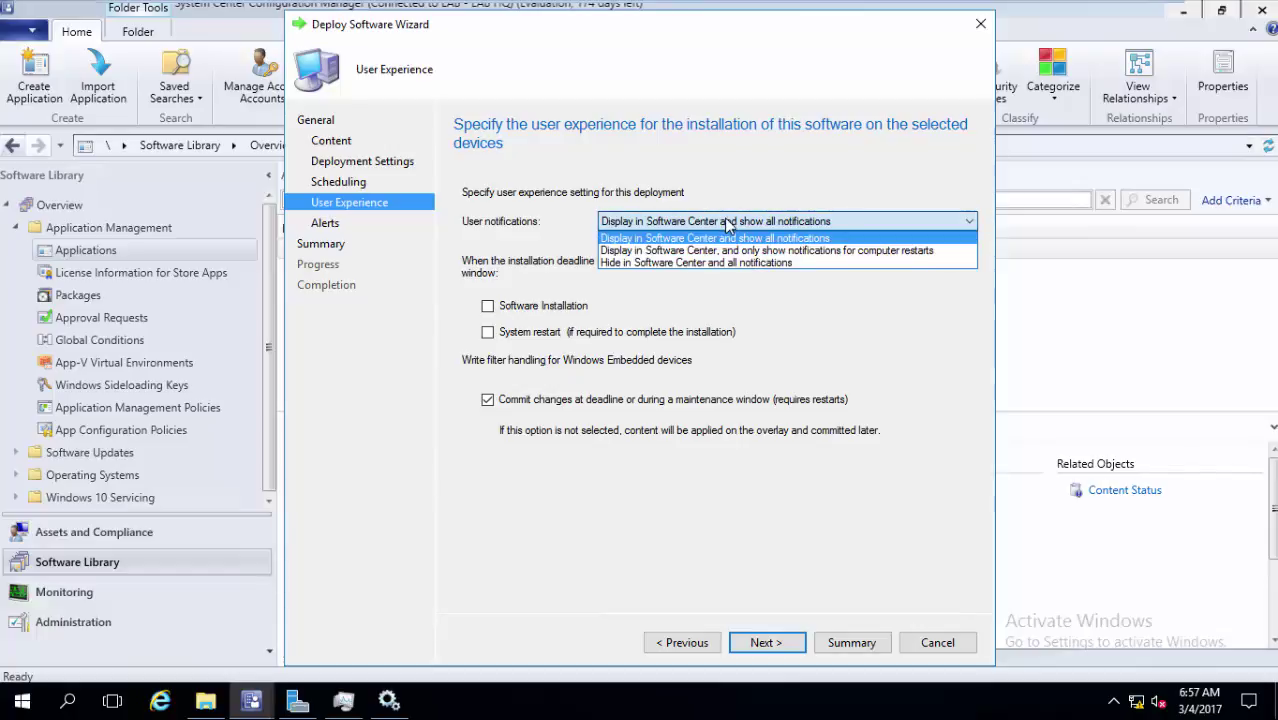
pyautogui.click(727, 226)
pyautogui.click(762, 645)
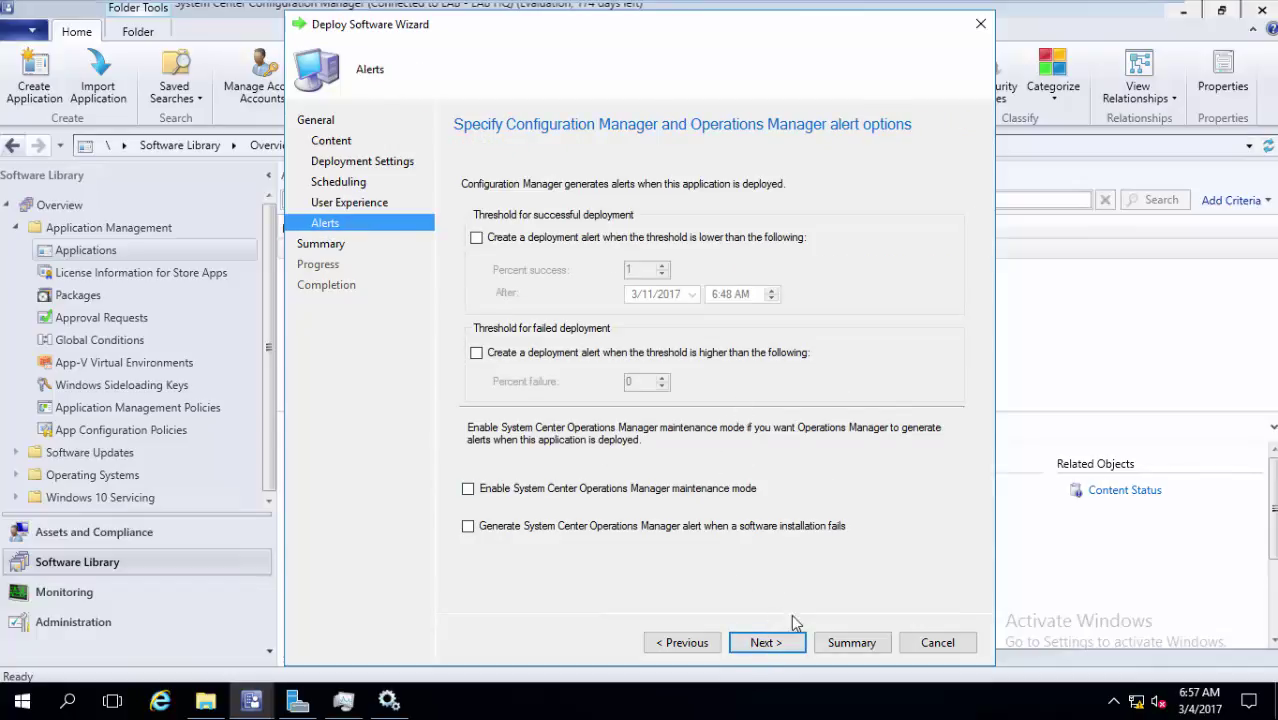
# Step: Complete the deployment with the default alert settings and view the All Systems deployment of 7-Zip 16.04 (x64 edition)
pyautogui.click(768, 644)
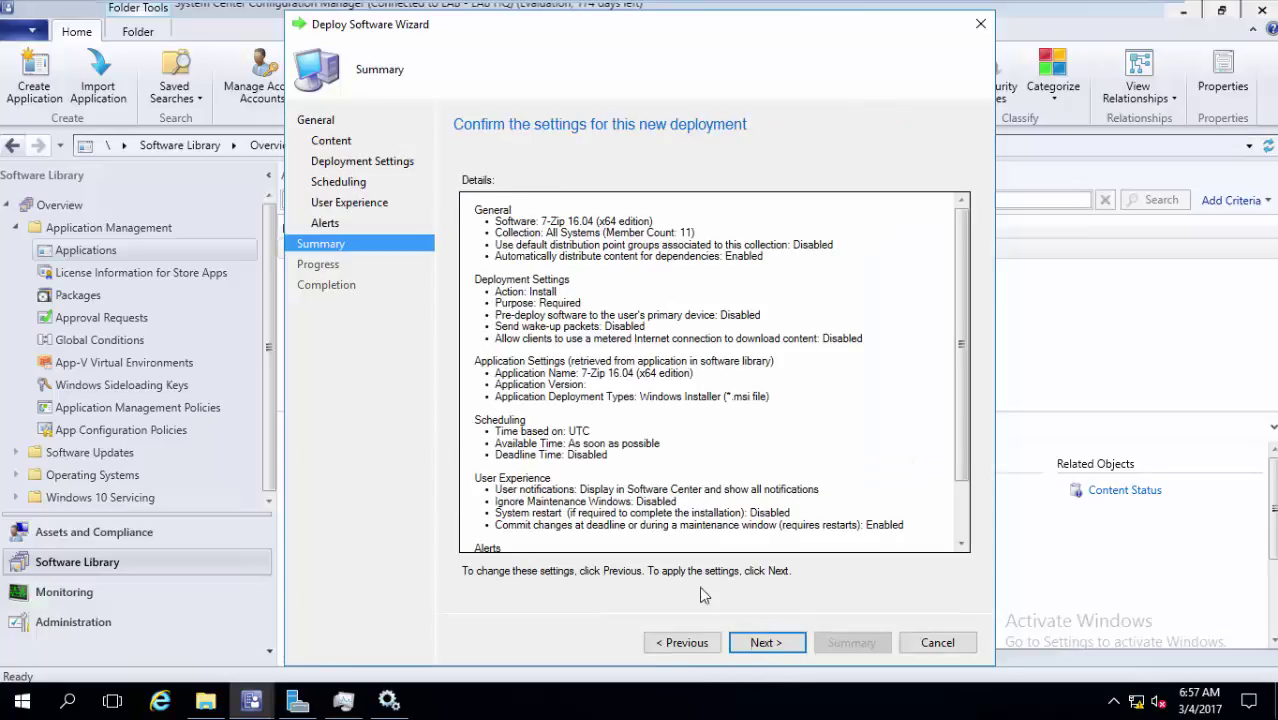
pyautogui.click(768, 644)
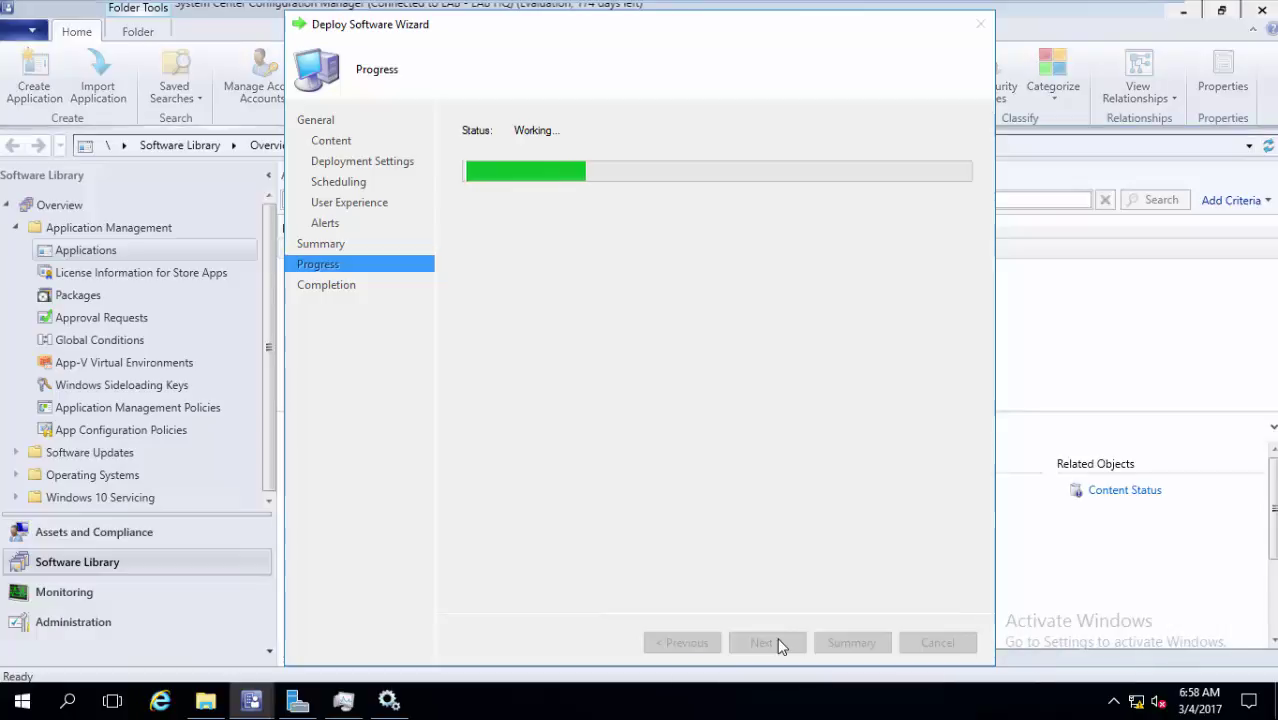
pyautogui.click(920, 645)
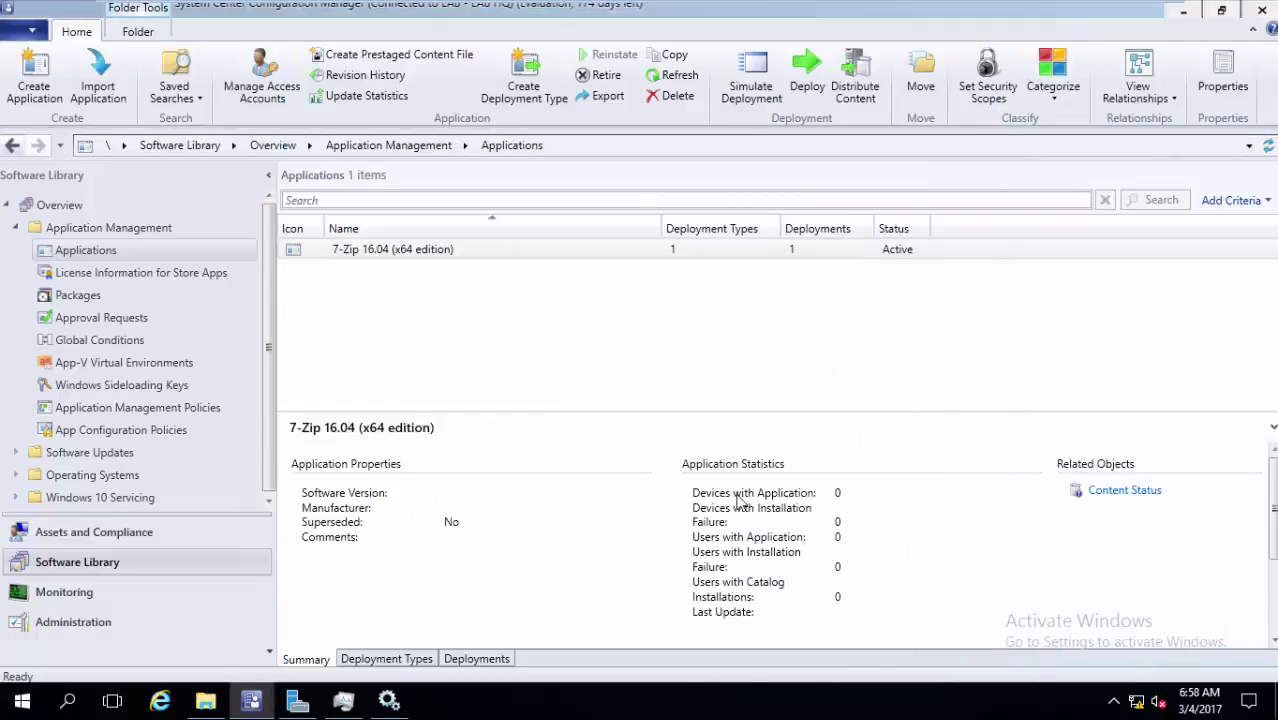
pyautogui.click(462, 659)
pyautogui.click(392, 474)
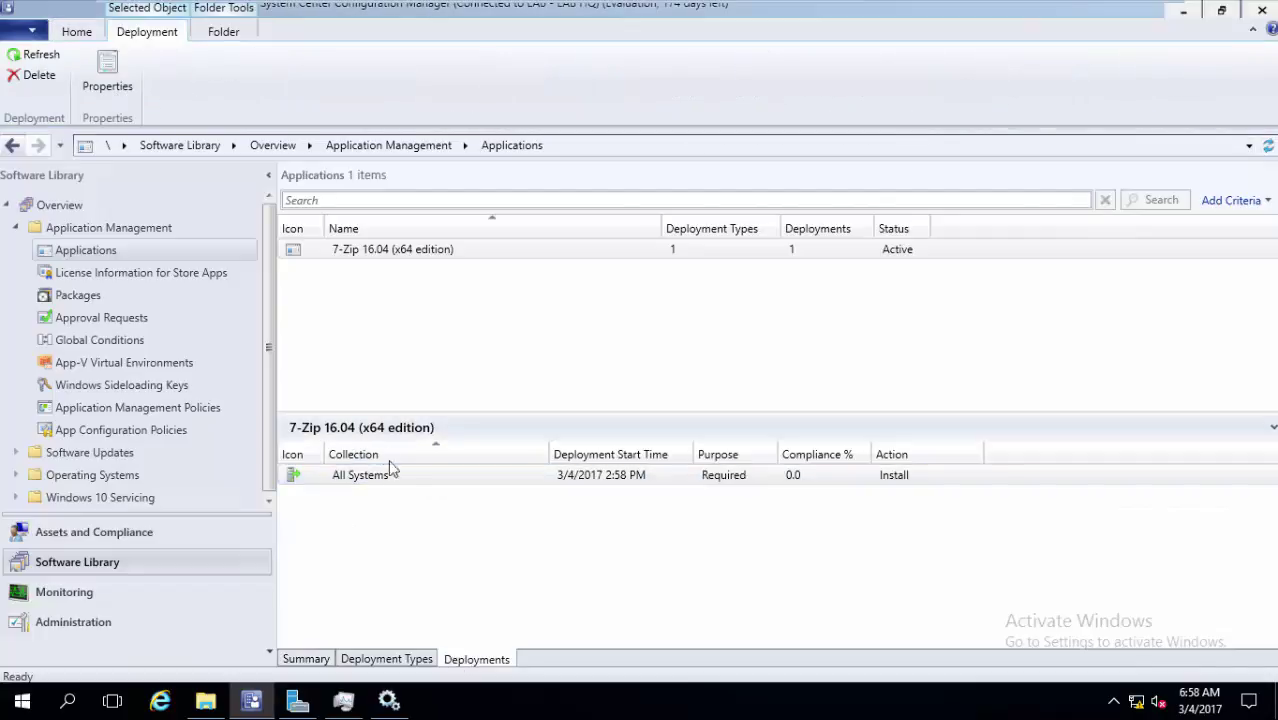
# Step: Switch to the Windows 8 x64 virtual machine and unlock the LAB administrator session by entering the account password
pyautogui.moveTo(767, 18)
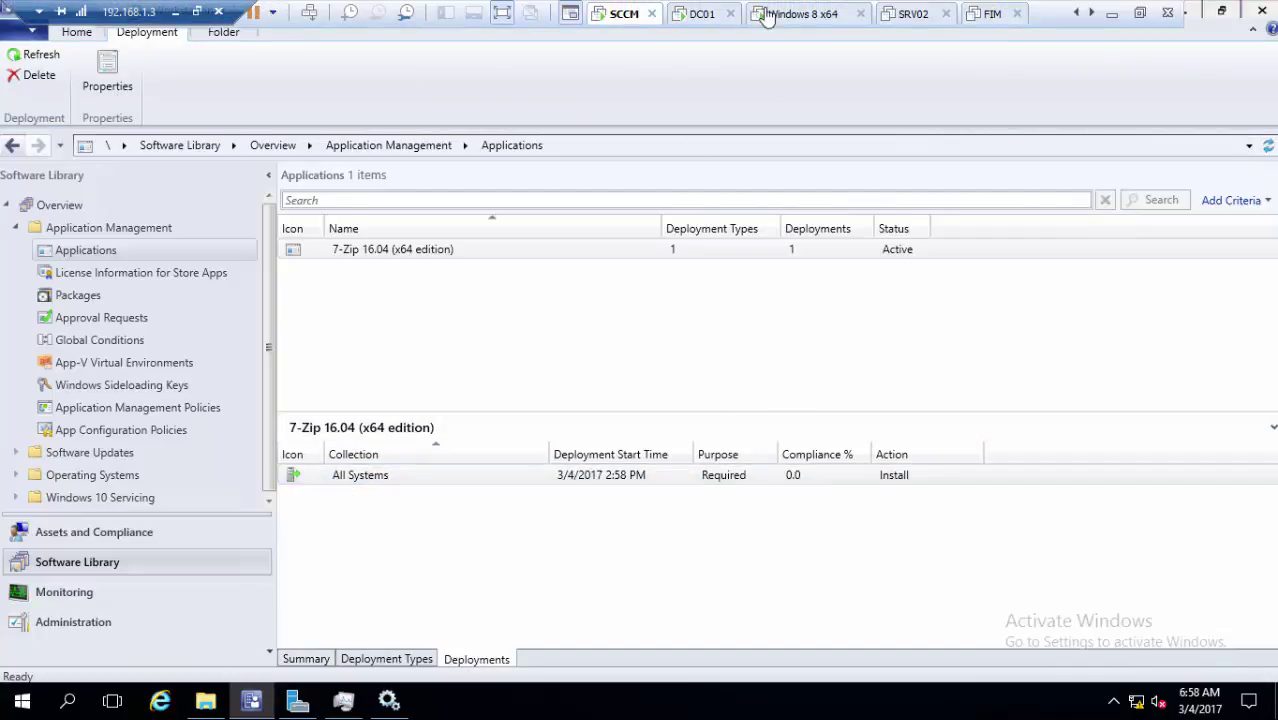
pyautogui.click(703, 13)
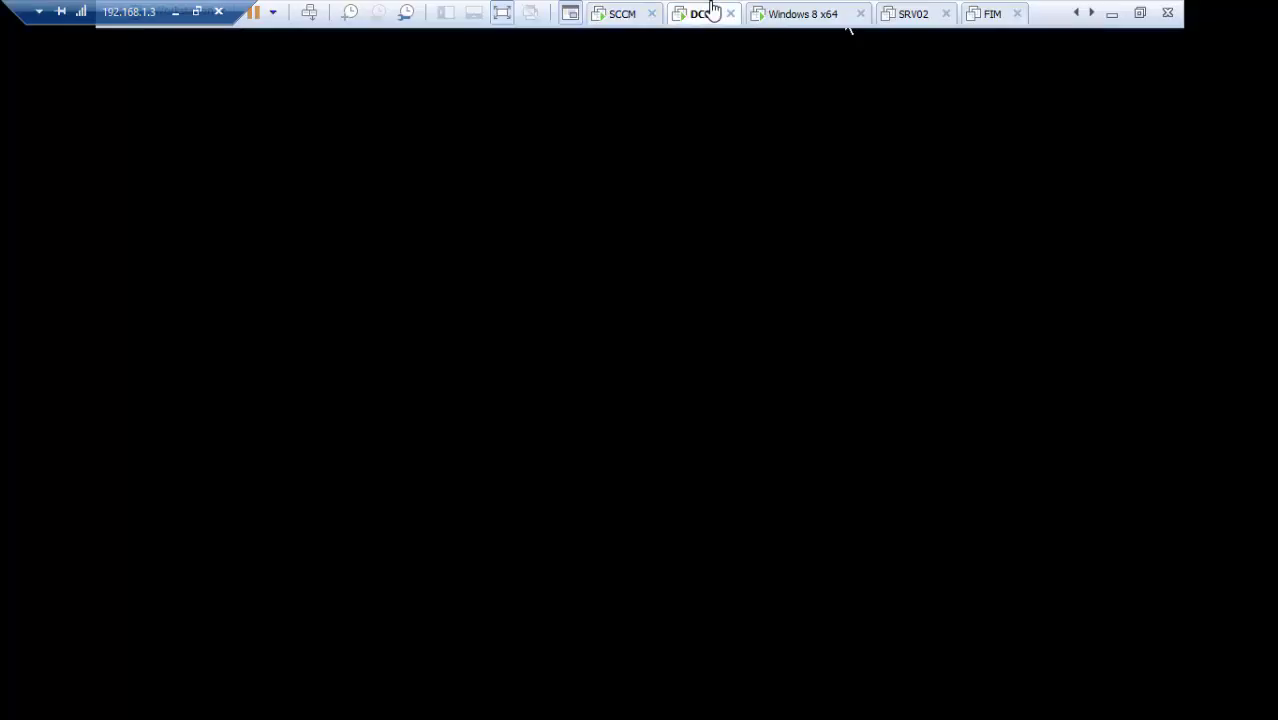
pyautogui.click(778, 14)
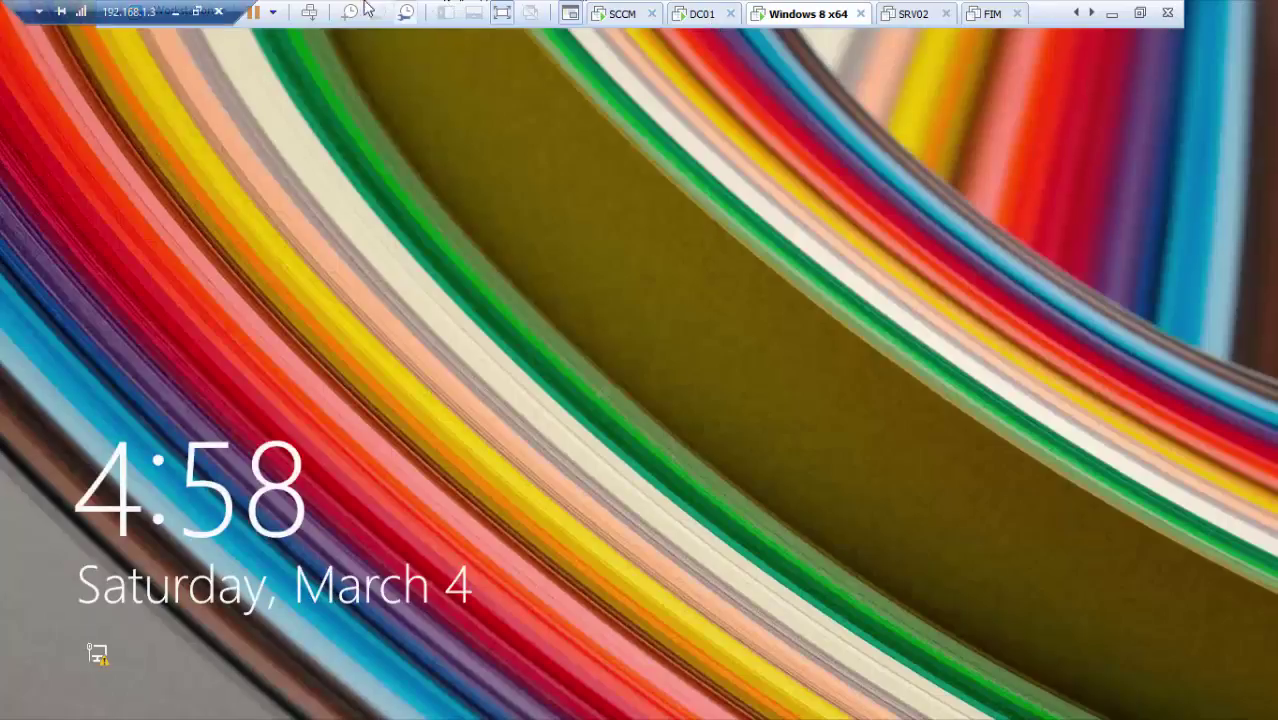
pyautogui.click(309, 12)
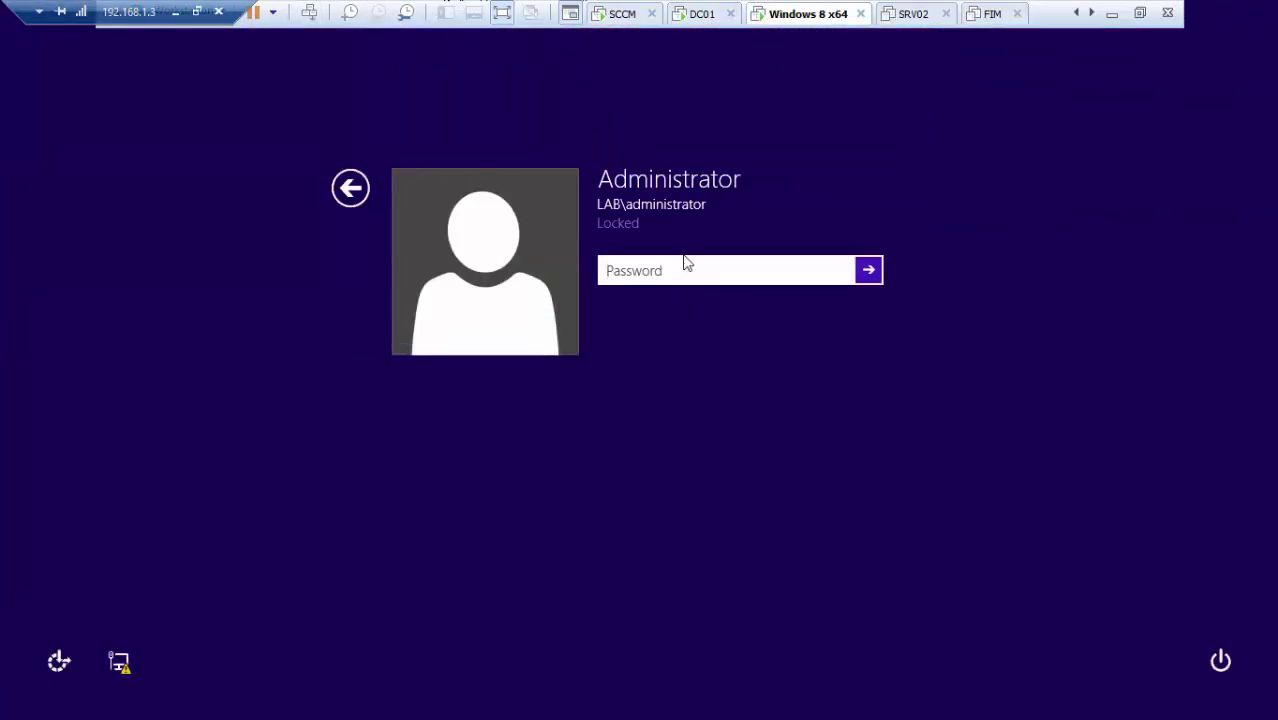
pyautogui.click(674, 271)
pyautogui.write('*****')
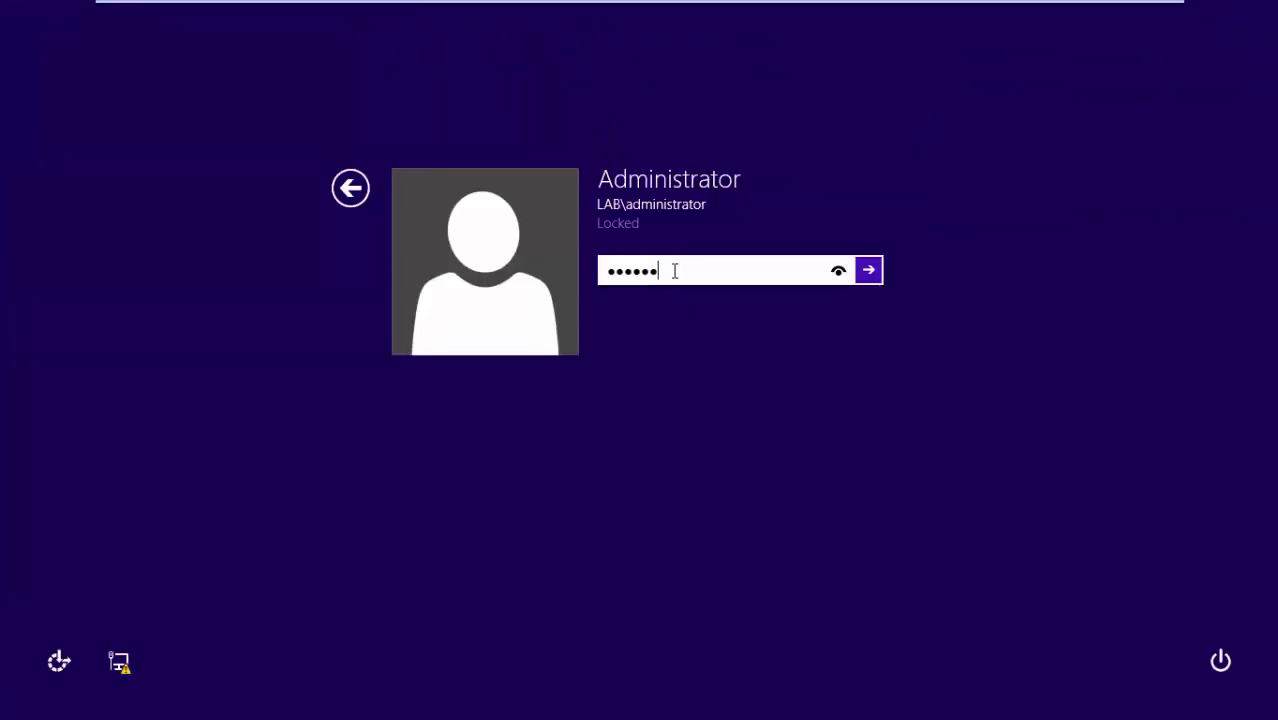
pyautogui.press('Return')
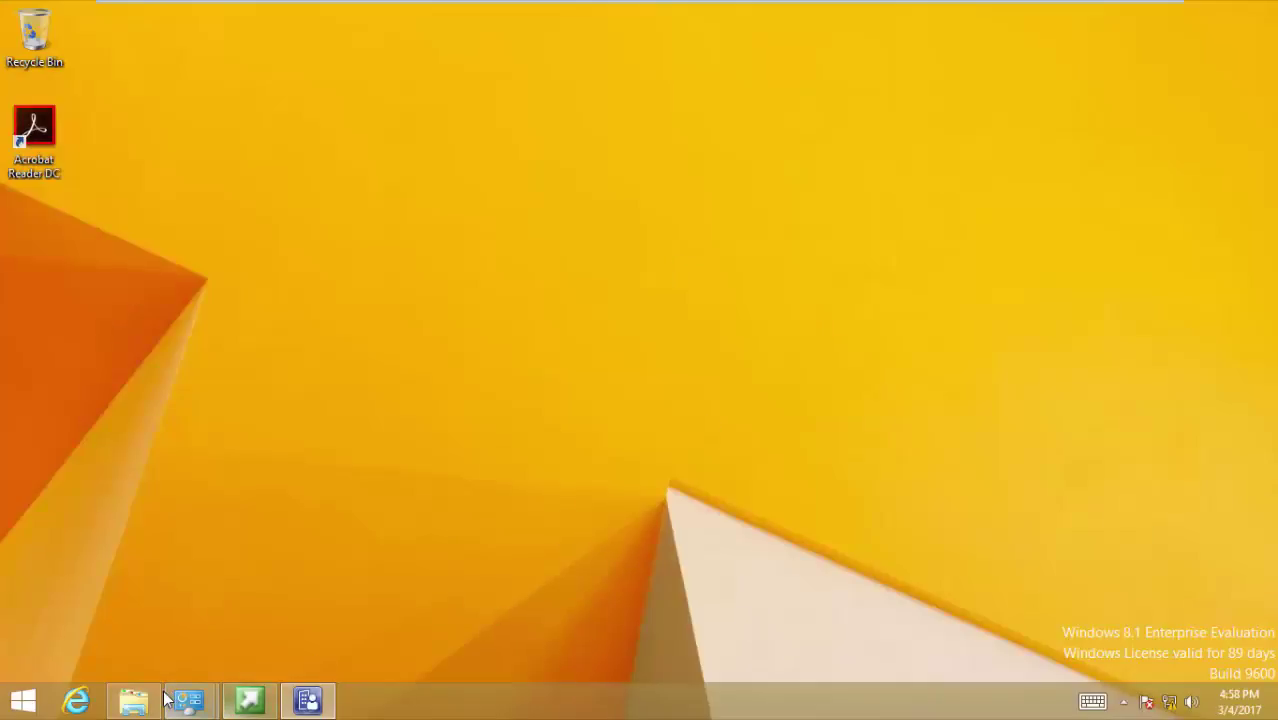
# Step: Open the Configuration Manager client properties from Control Panel on the Windows 8 client
pyautogui.click(133, 700)
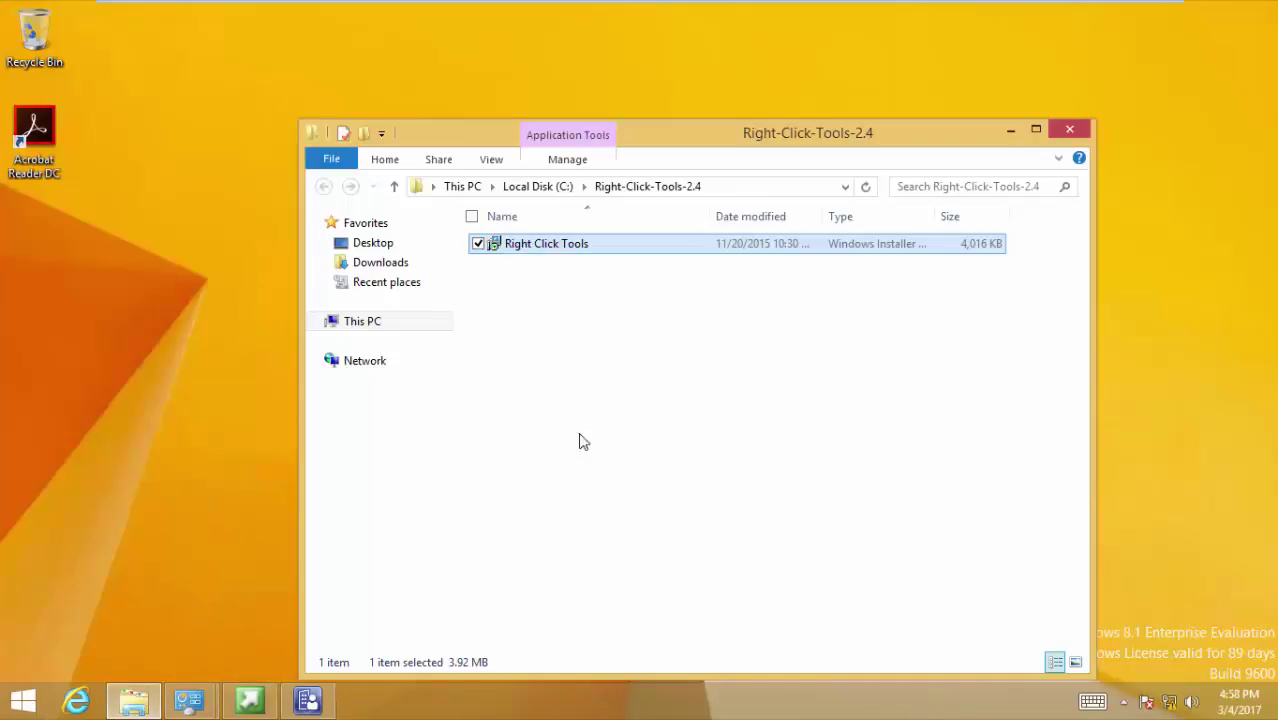
pyautogui.click(189, 700)
pyautogui.click(337, 640)
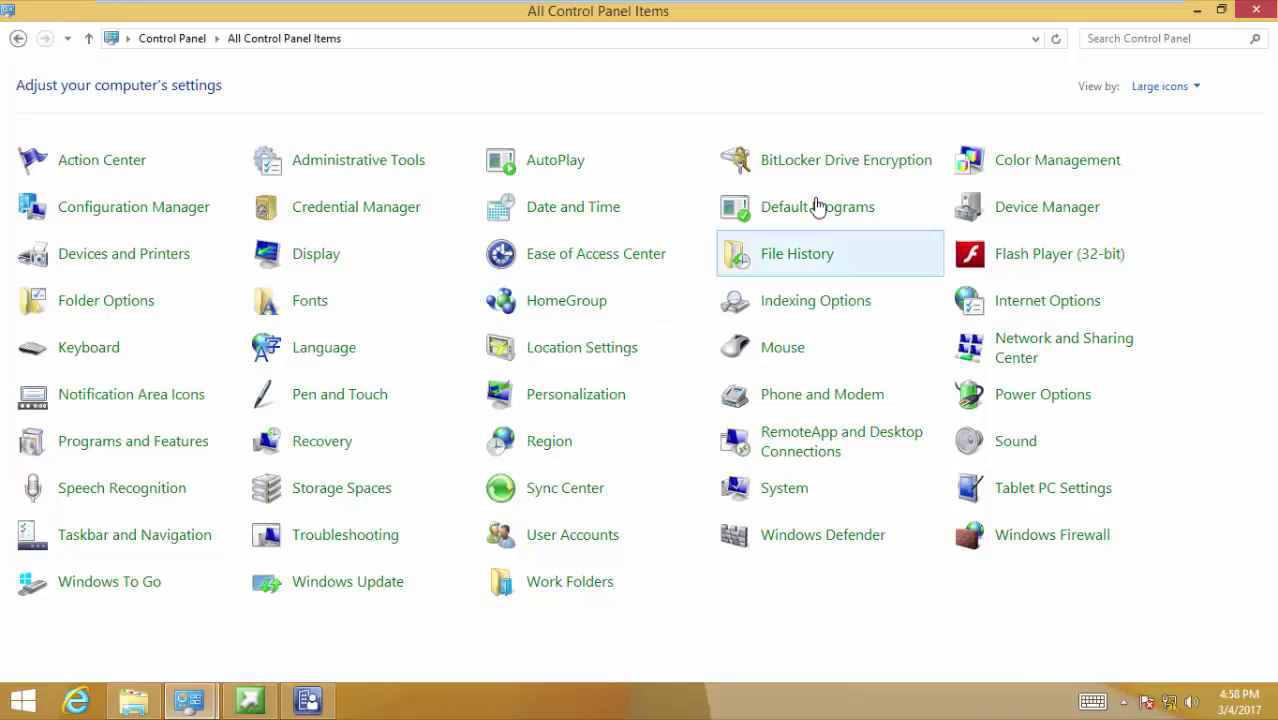
pyautogui.click(188, 214)
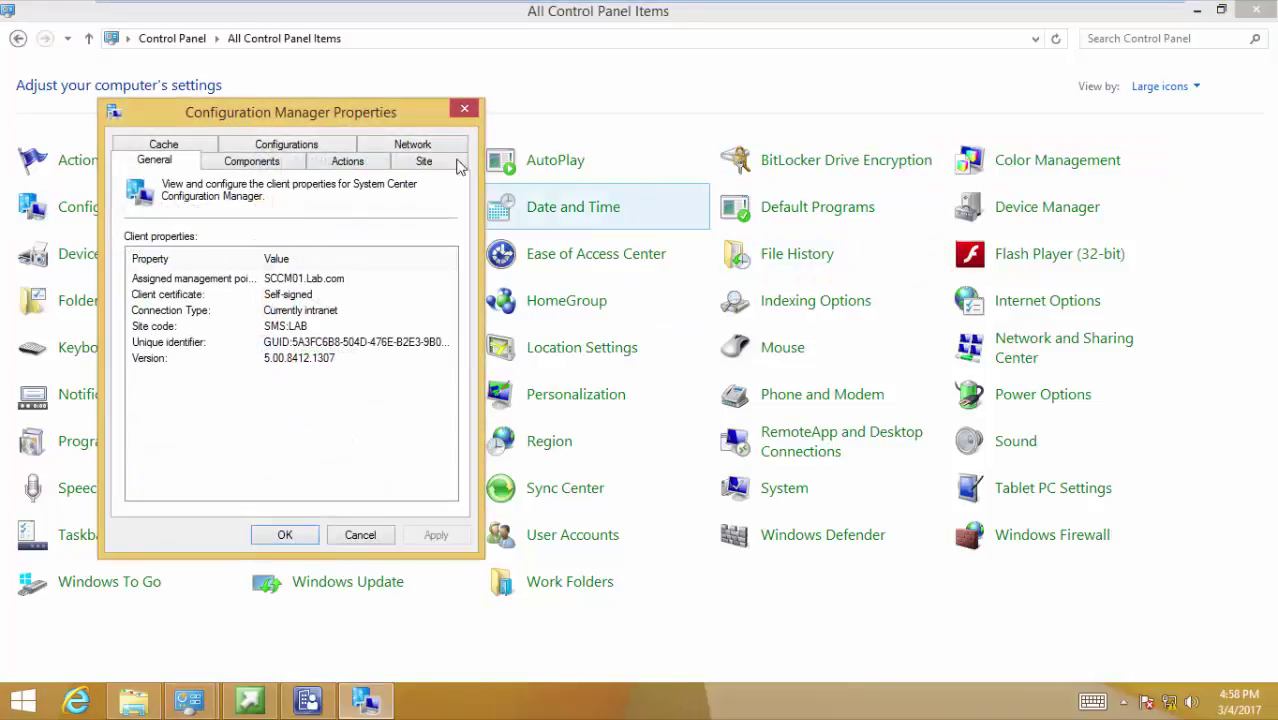
# Step: Run the Machine Policy Retrieval & Evaluation Cycle on the client and acknowledge the notice
pyautogui.click(347, 161)
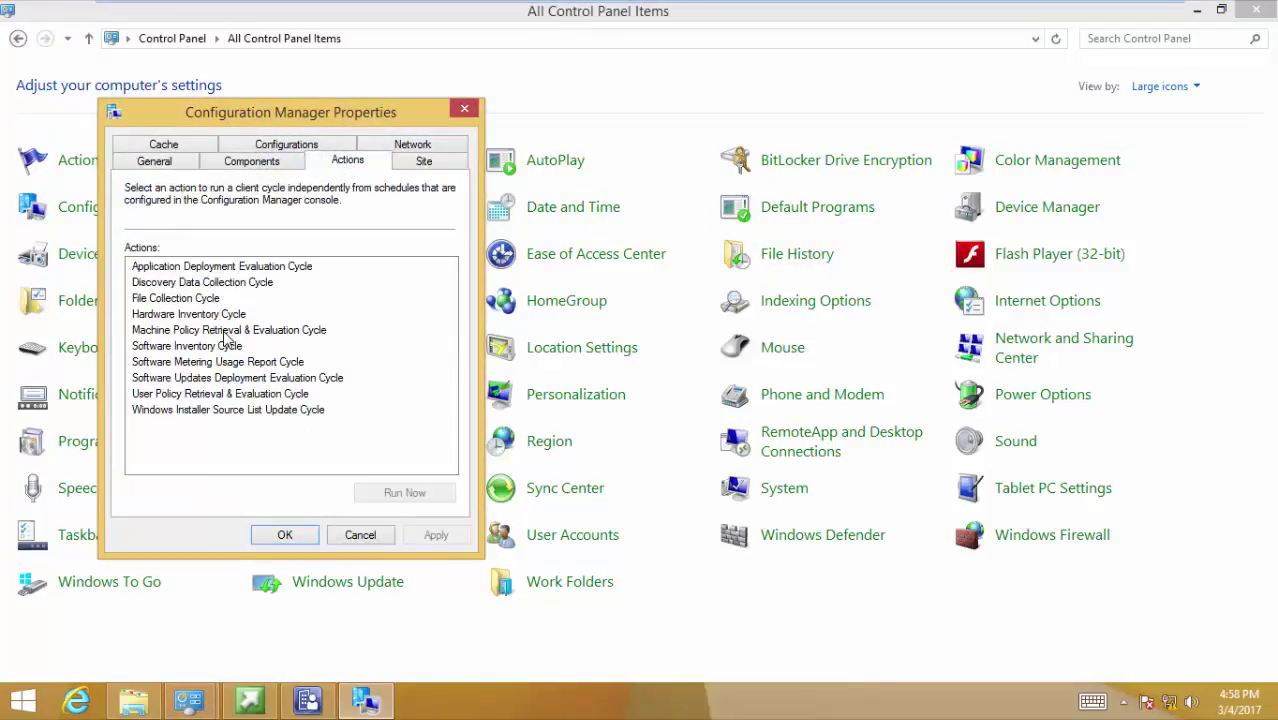
pyautogui.click(224, 331)
pyautogui.click(410, 492)
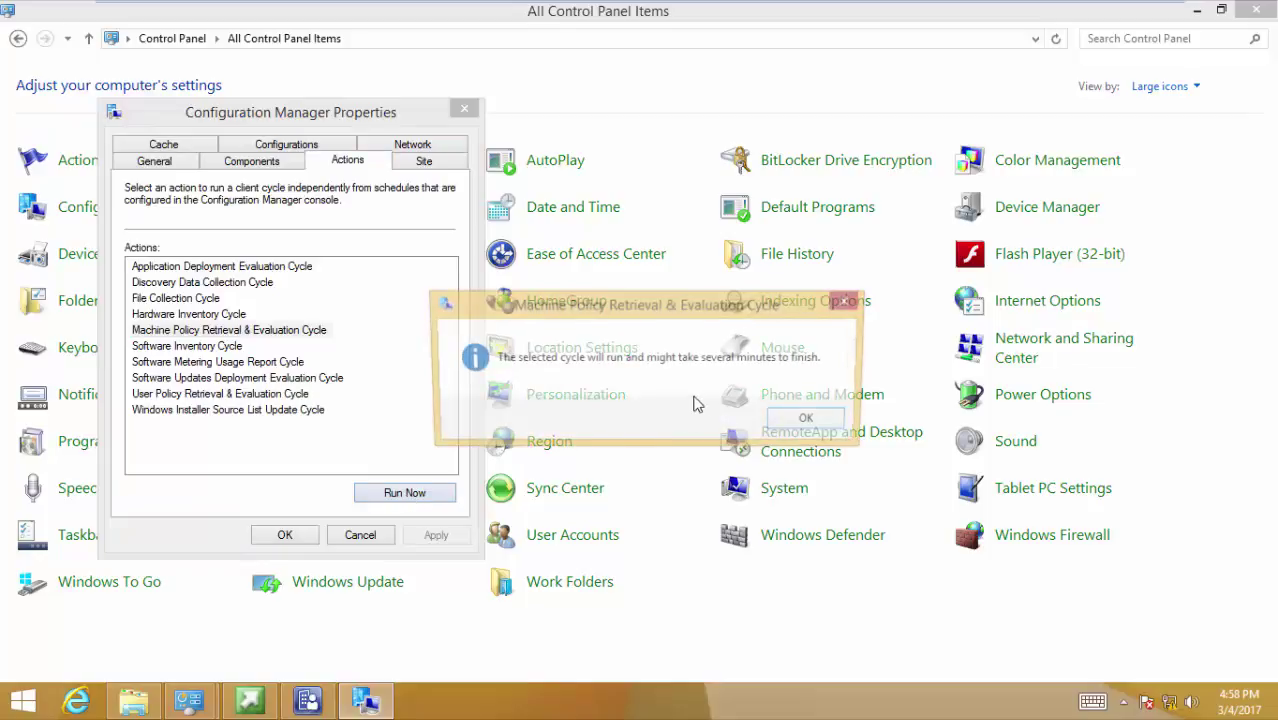
pyautogui.click(806, 419)
pyautogui.click(806, 421)
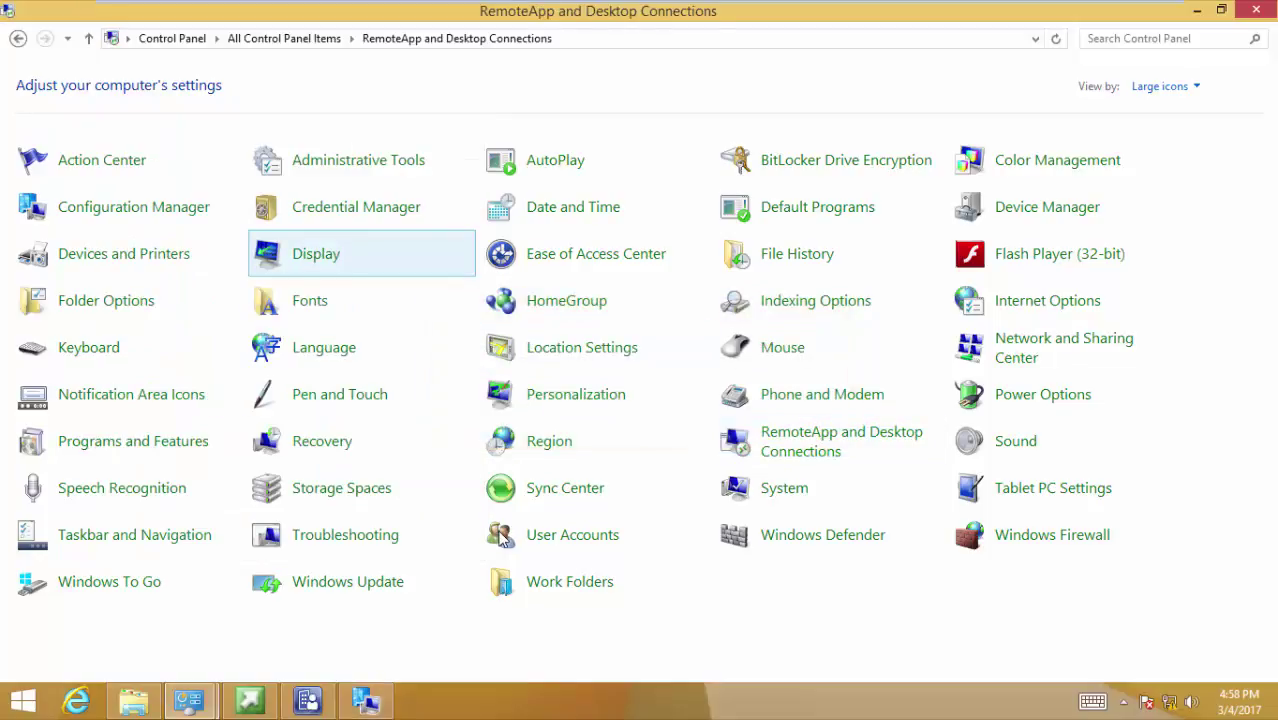
# Step: Run the Application Deployment Evaluation Cycle on the client and close the Configuration Manager properties
pyautogui.click(365, 700)
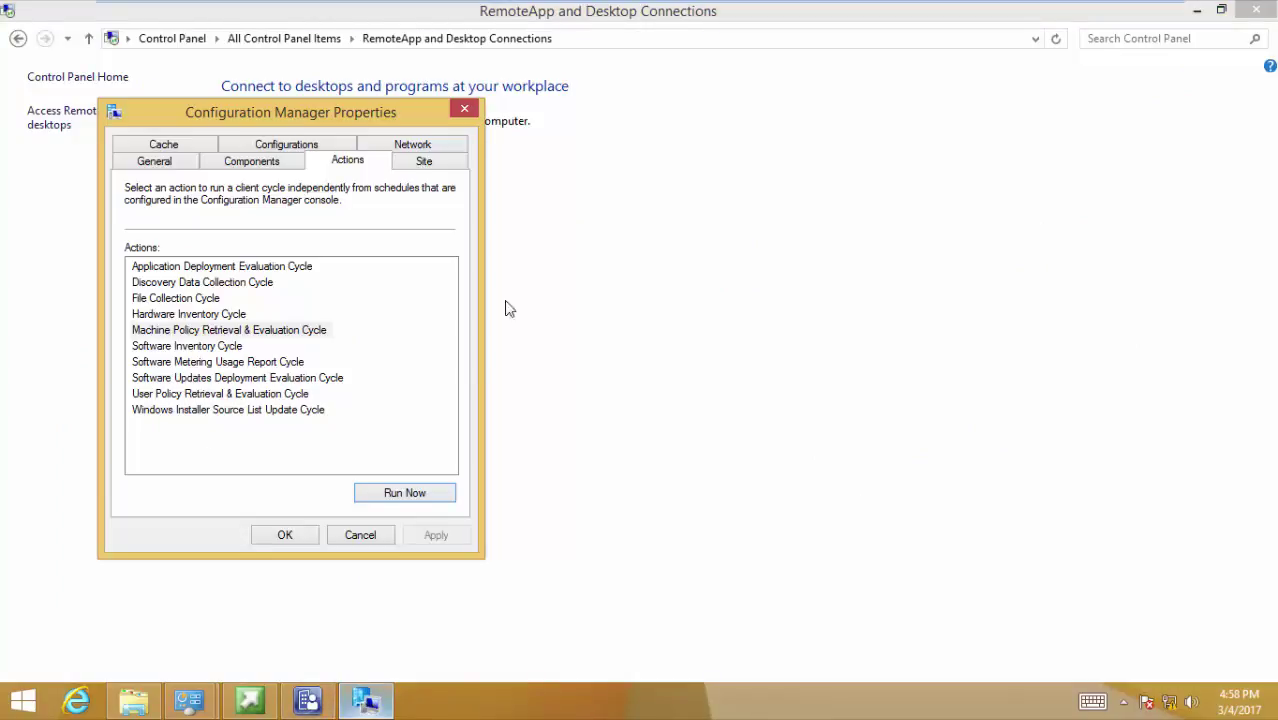
pyautogui.click(262, 268)
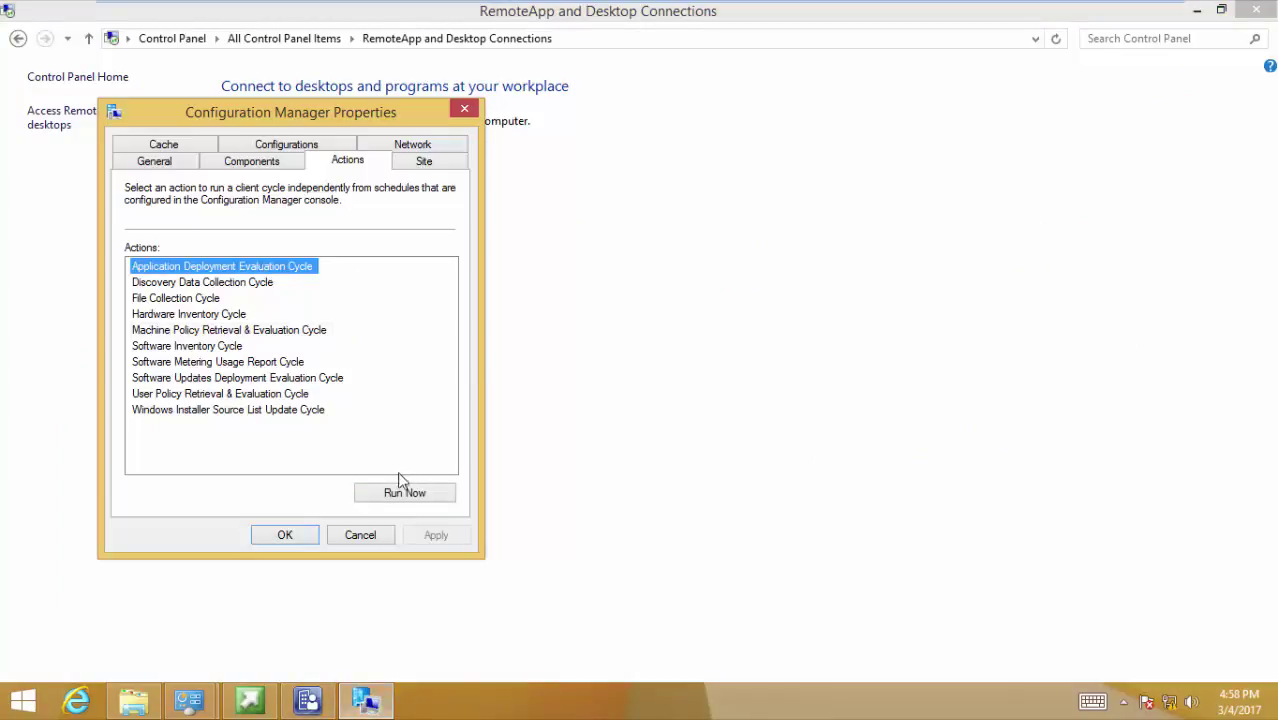
pyautogui.click(390, 495)
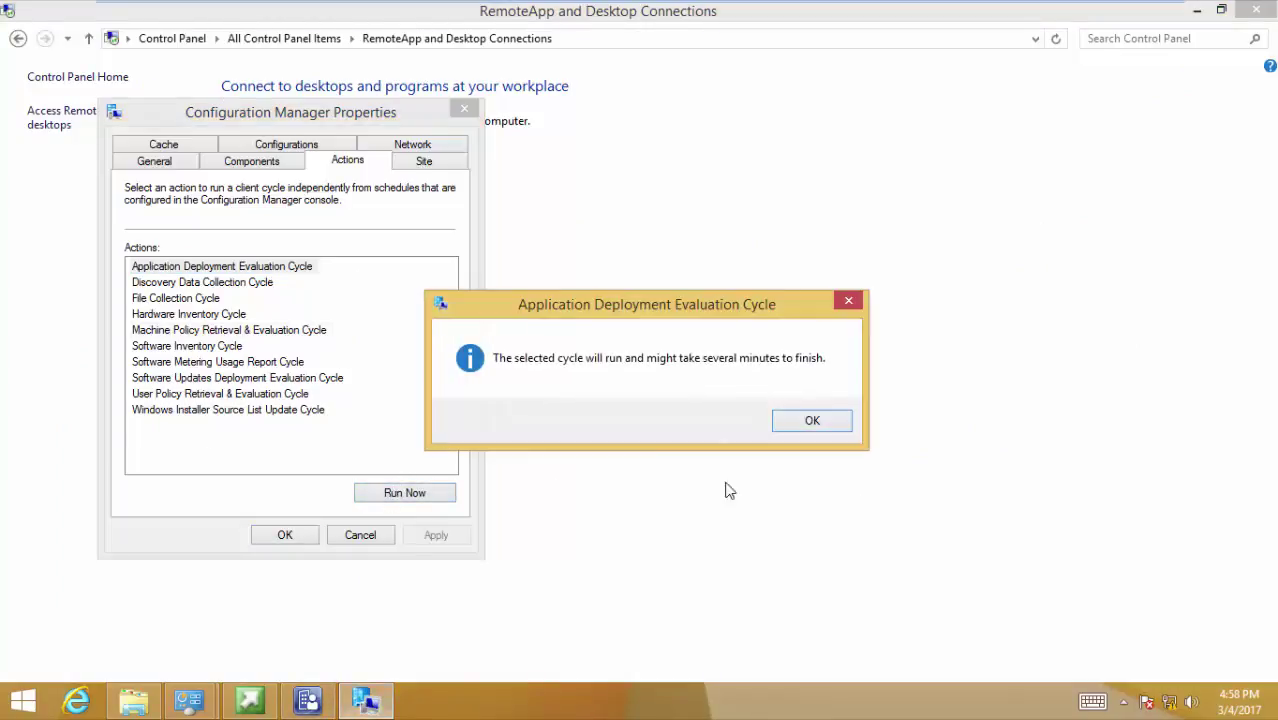
pyautogui.click(814, 422)
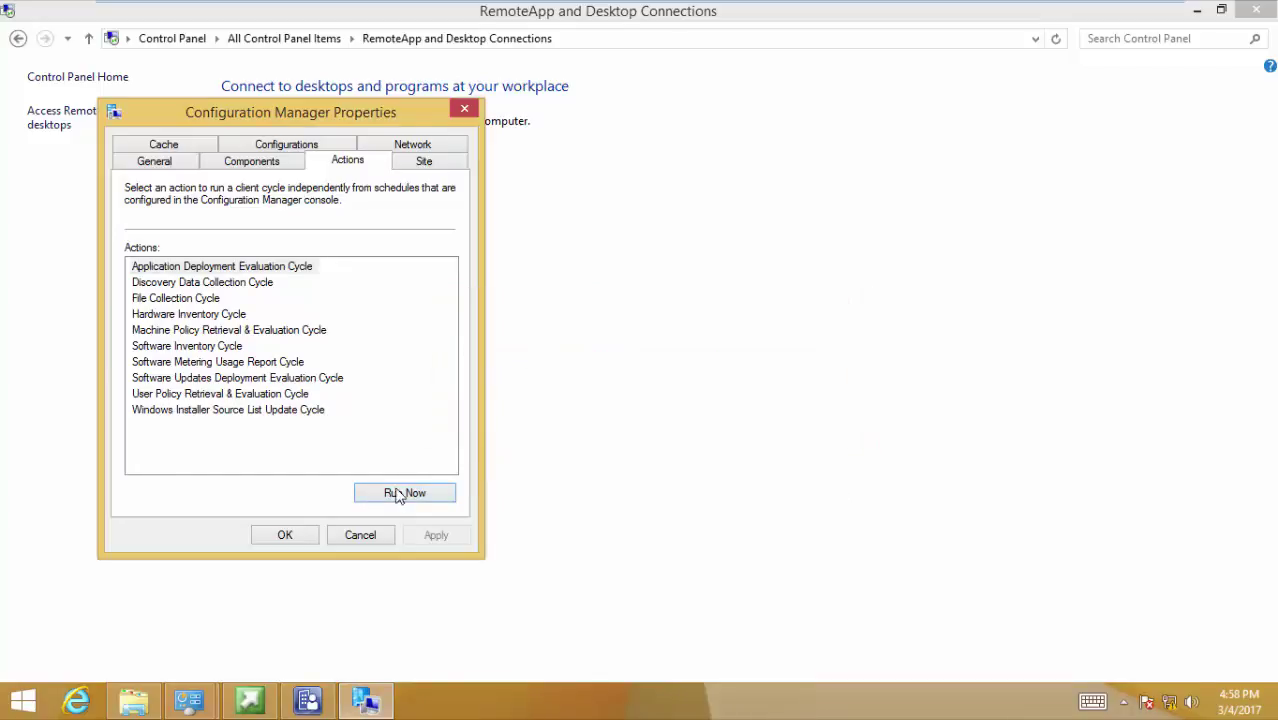
pyautogui.click(299, 539)
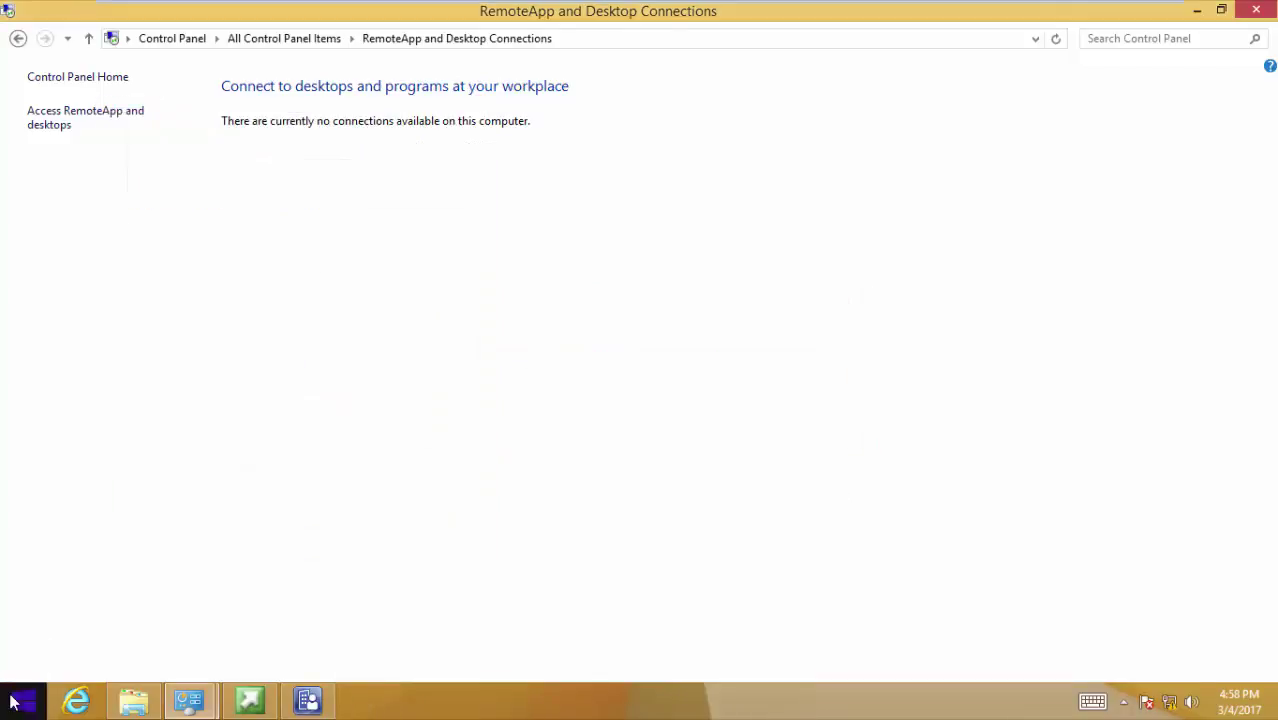
# Step: Find and open Software Center on the client to check the 7-Zip 16.04 (x64 edition) application and its installation progress
pyautogui.click(12, 700)
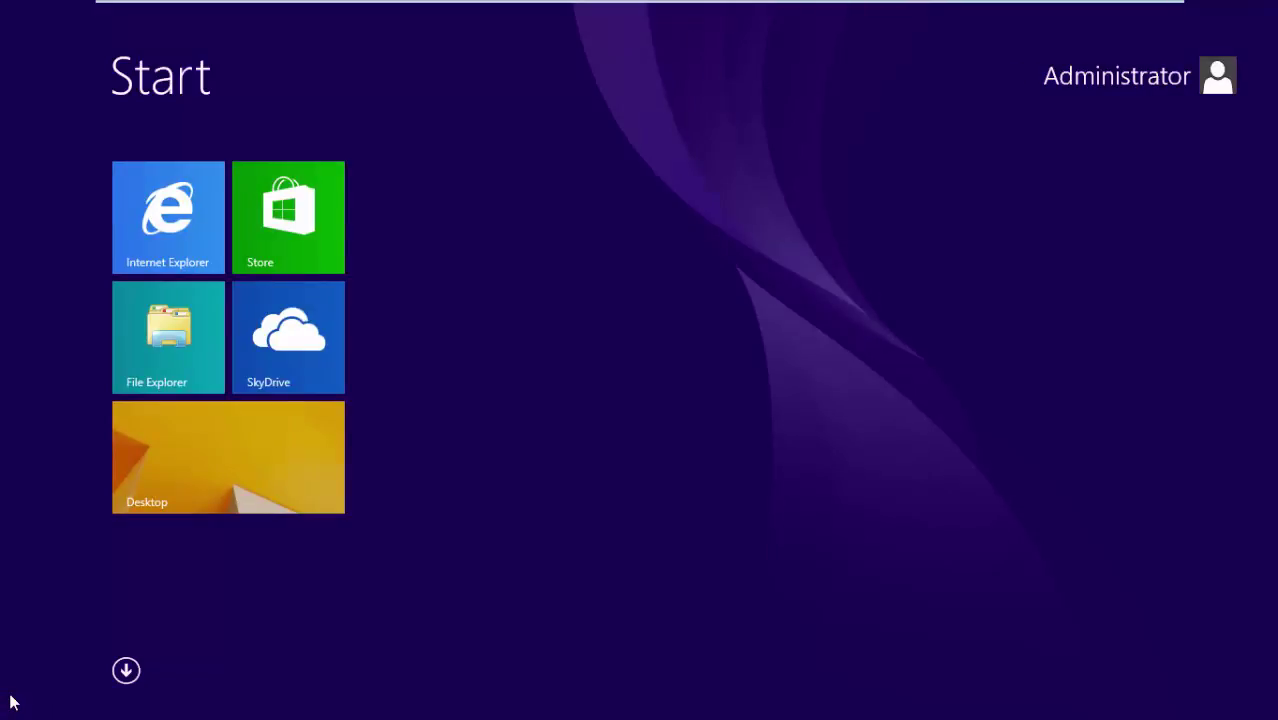
pyautogui.write('software Center')
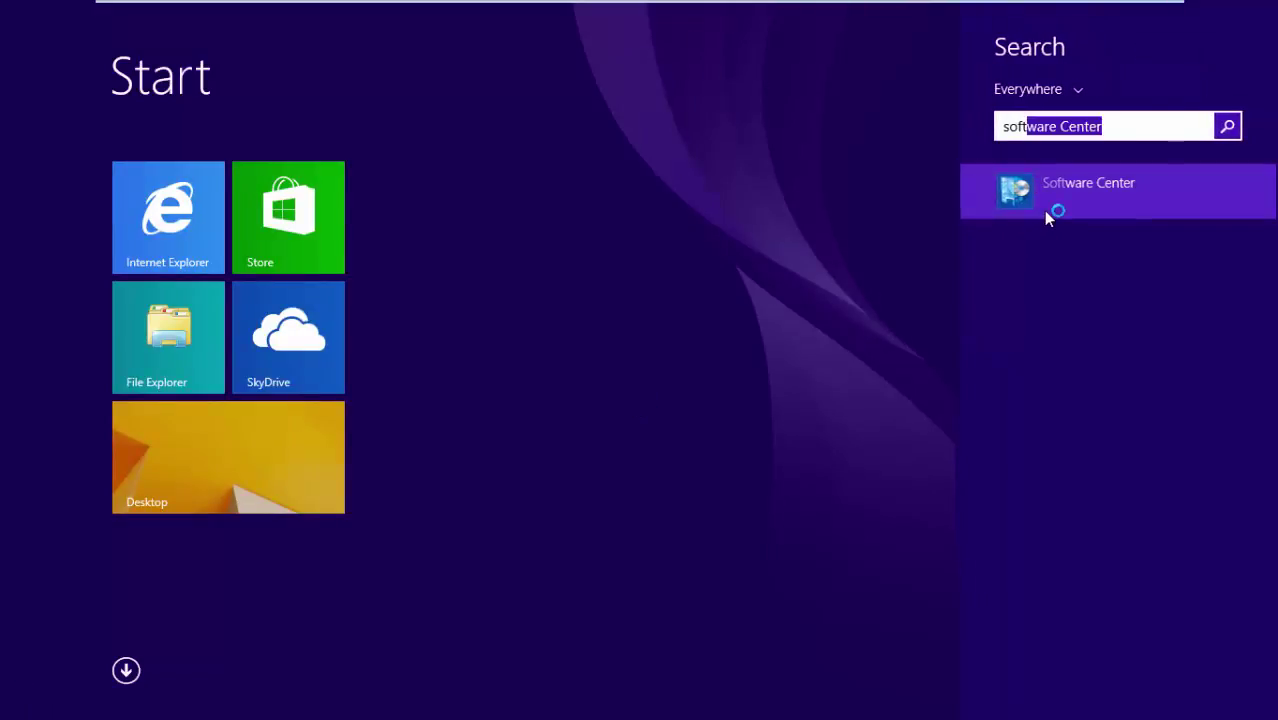
pyautogui.click(1046, 214)
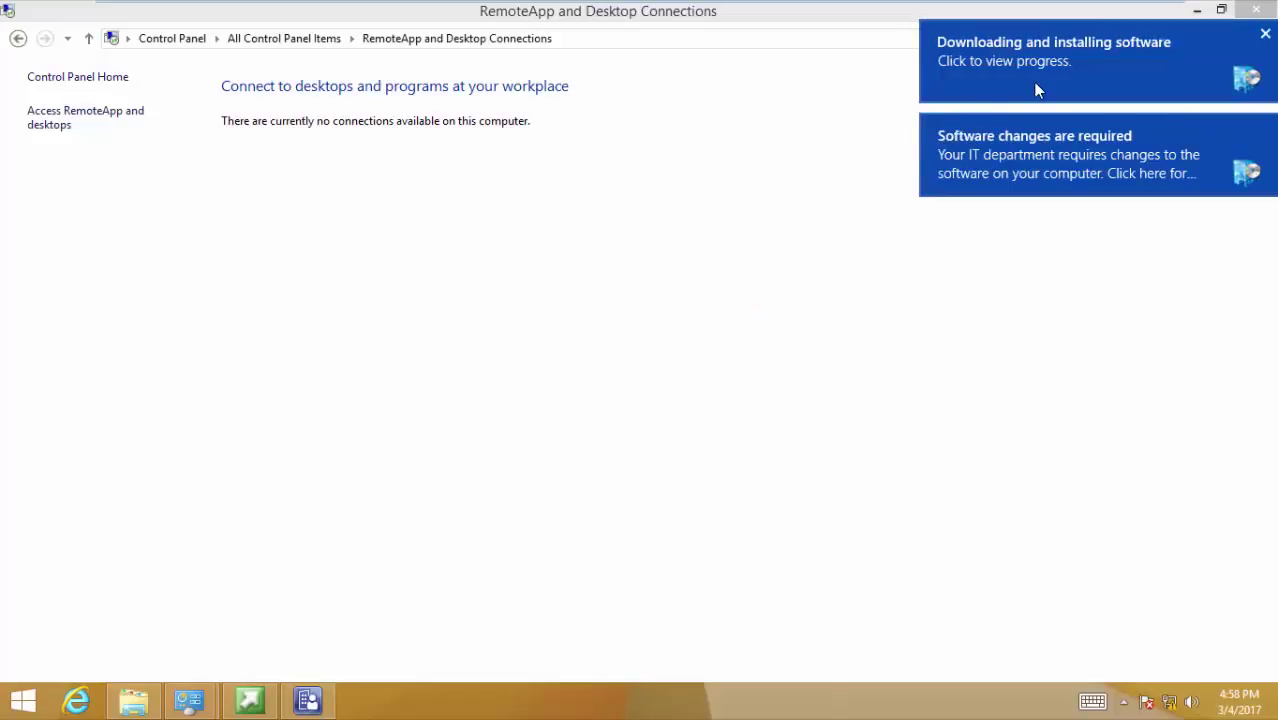
pyautogui.click(1108, 60)
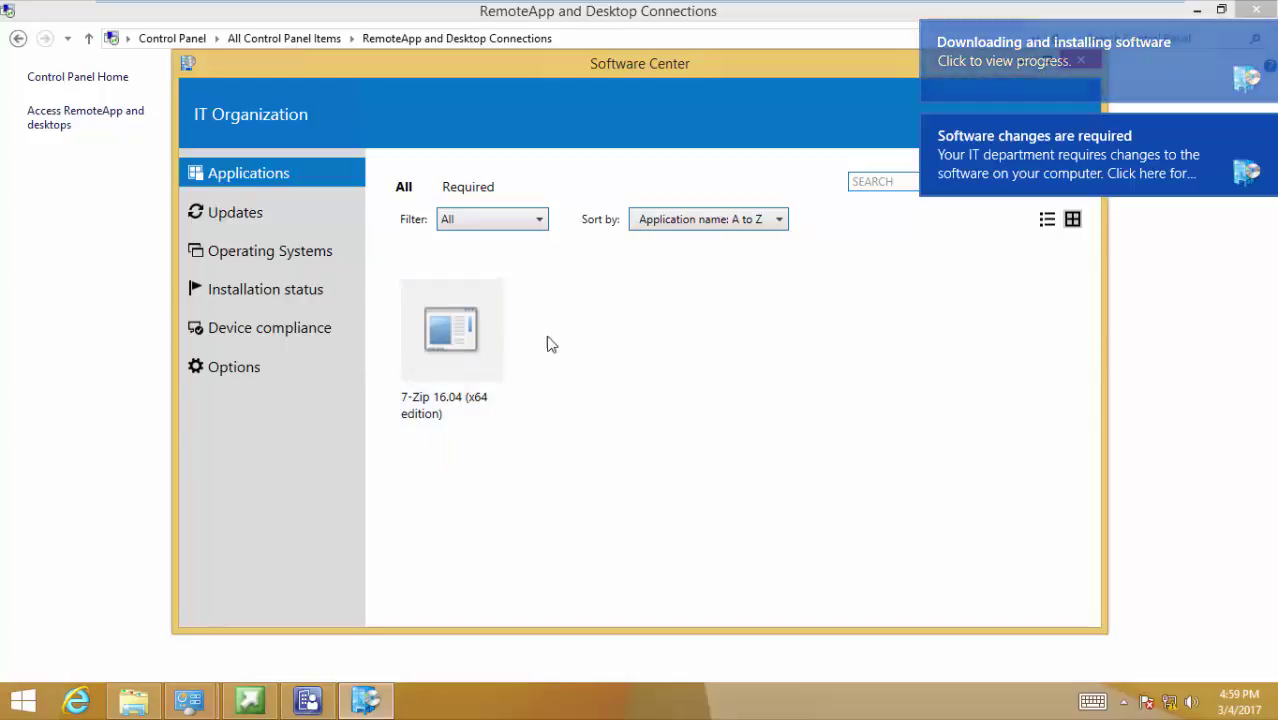
# Step: Check the installation status of 7-Zip 16.04 (x64 edition) in a maximized Software Center, also viewing the Applications and Operating Systems pages
pyautogui.click(289, 294)
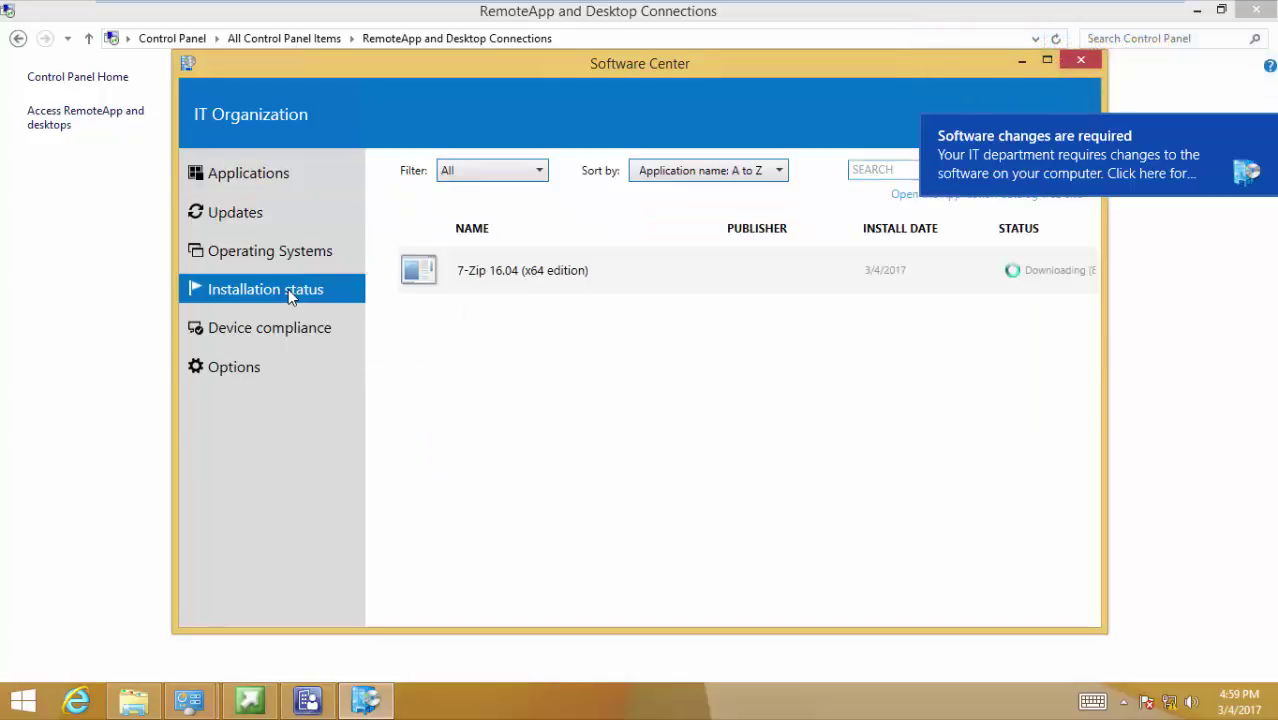
pyautogui.click(1047, 63)
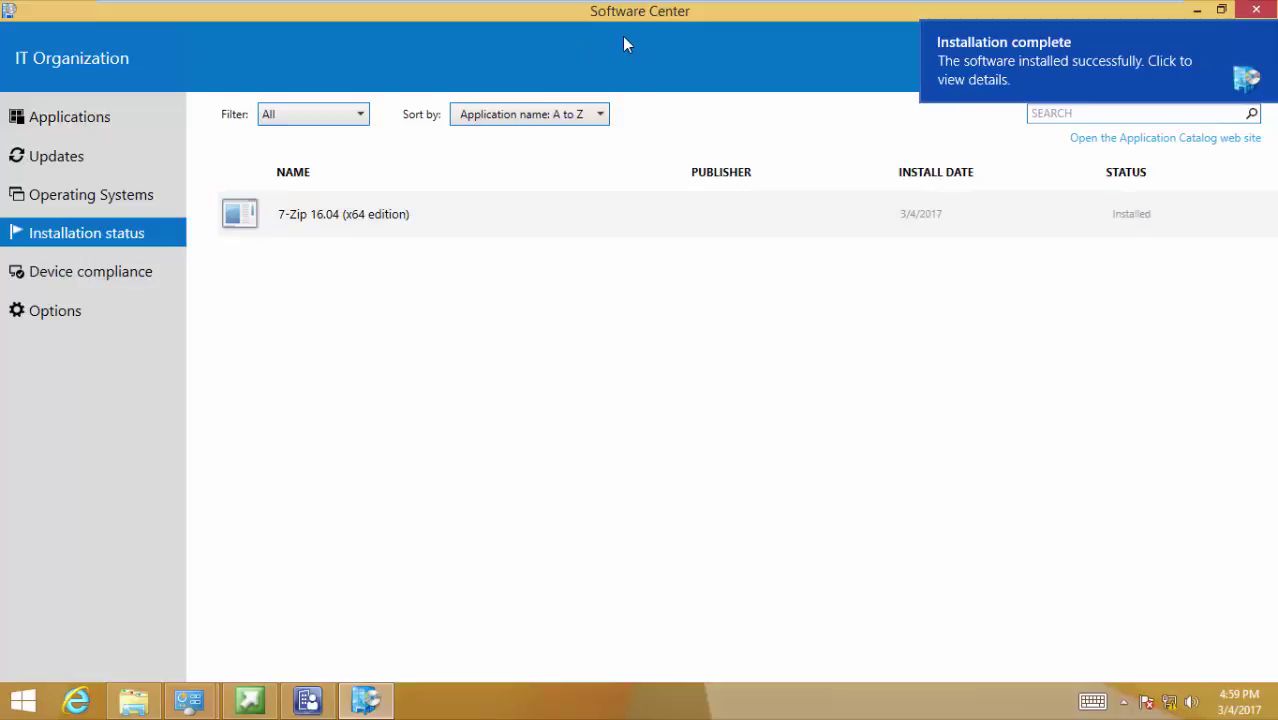
pyautogui.click(121, 119)
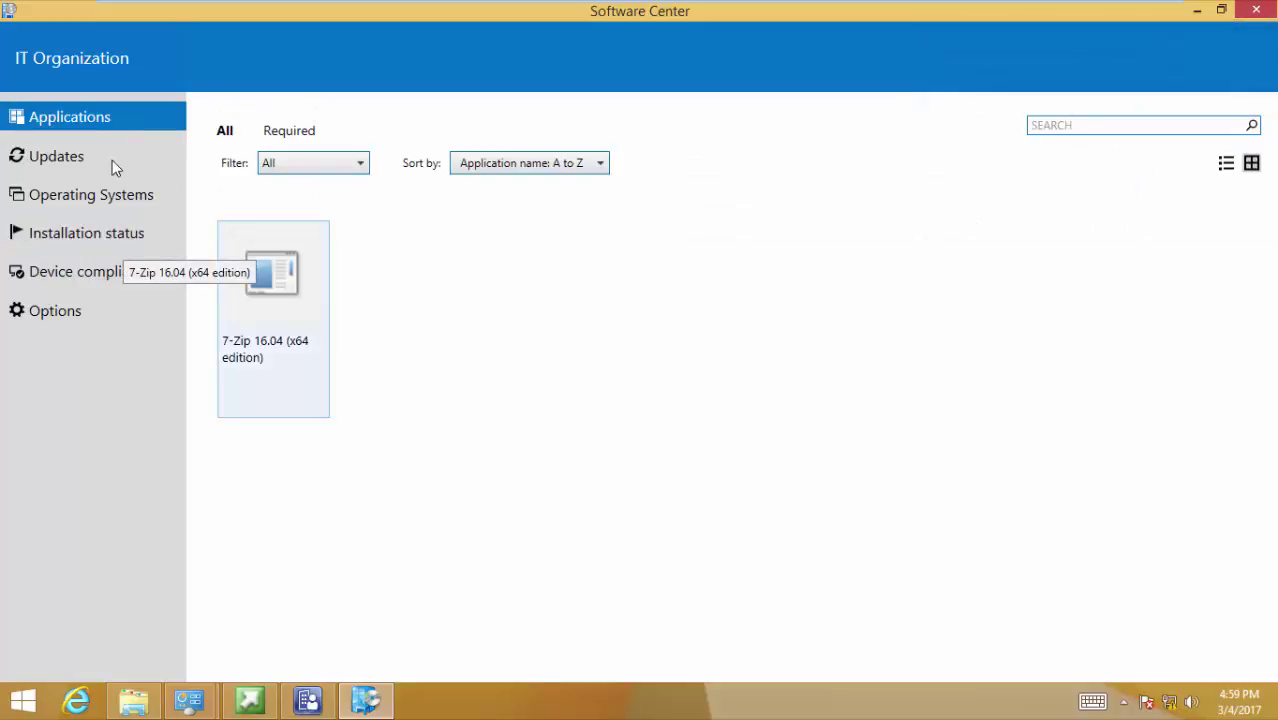
pyautogui.click(107, 158)
pyautogui.click(104, 207)
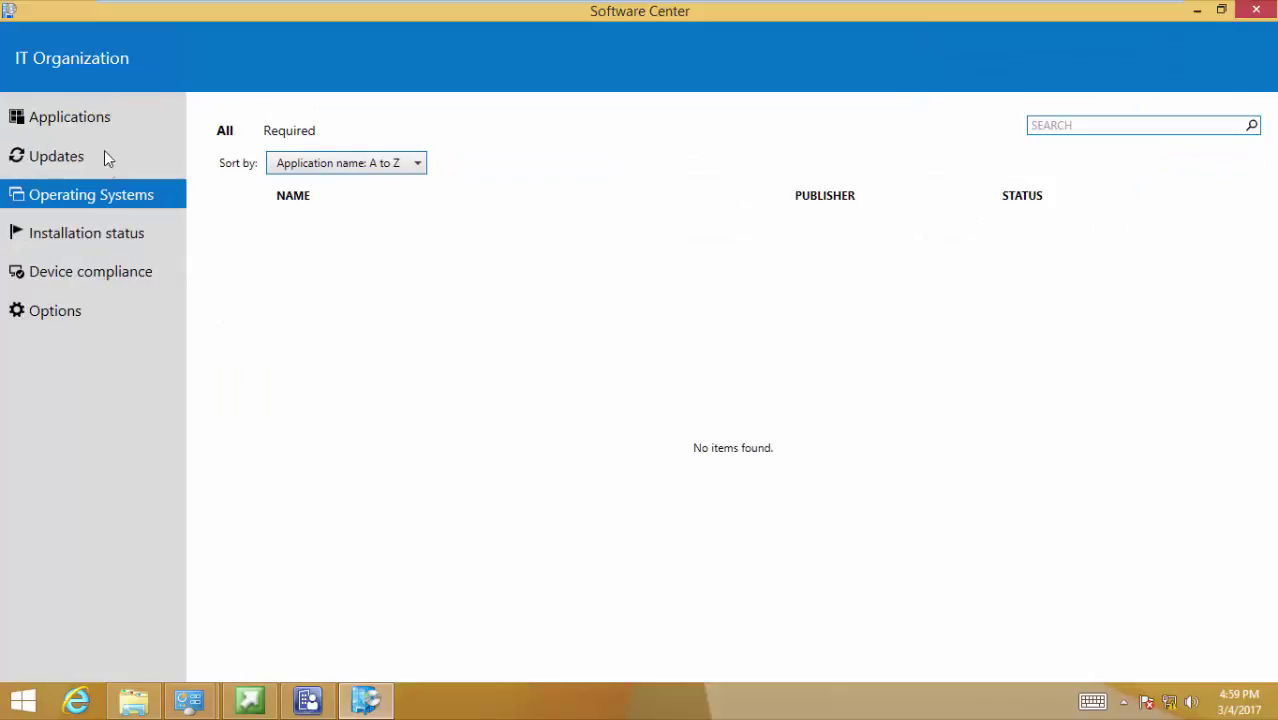
pyautogui.click(100, 125)
pyautogui.click(88, 240)
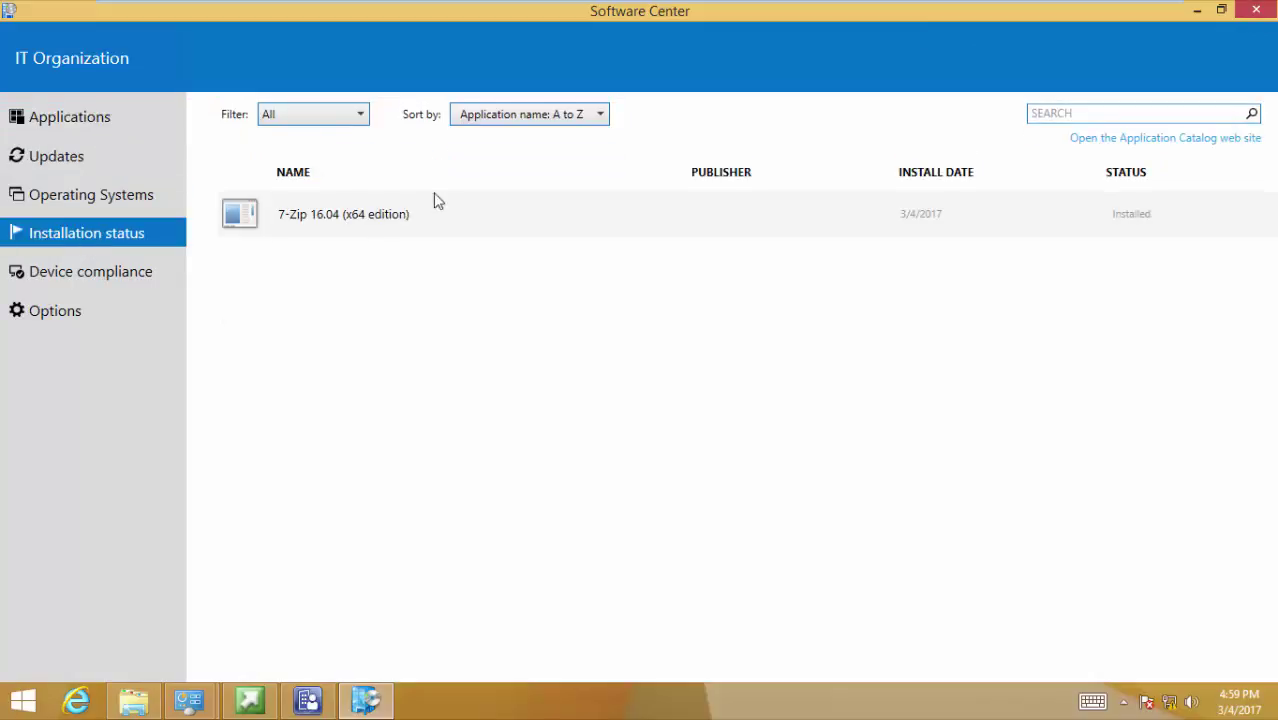
# Step: Launch 7-Zip File Manager from the client's list of installed apps to verify that it runs, and close it
pyautogui.click(12, 707)
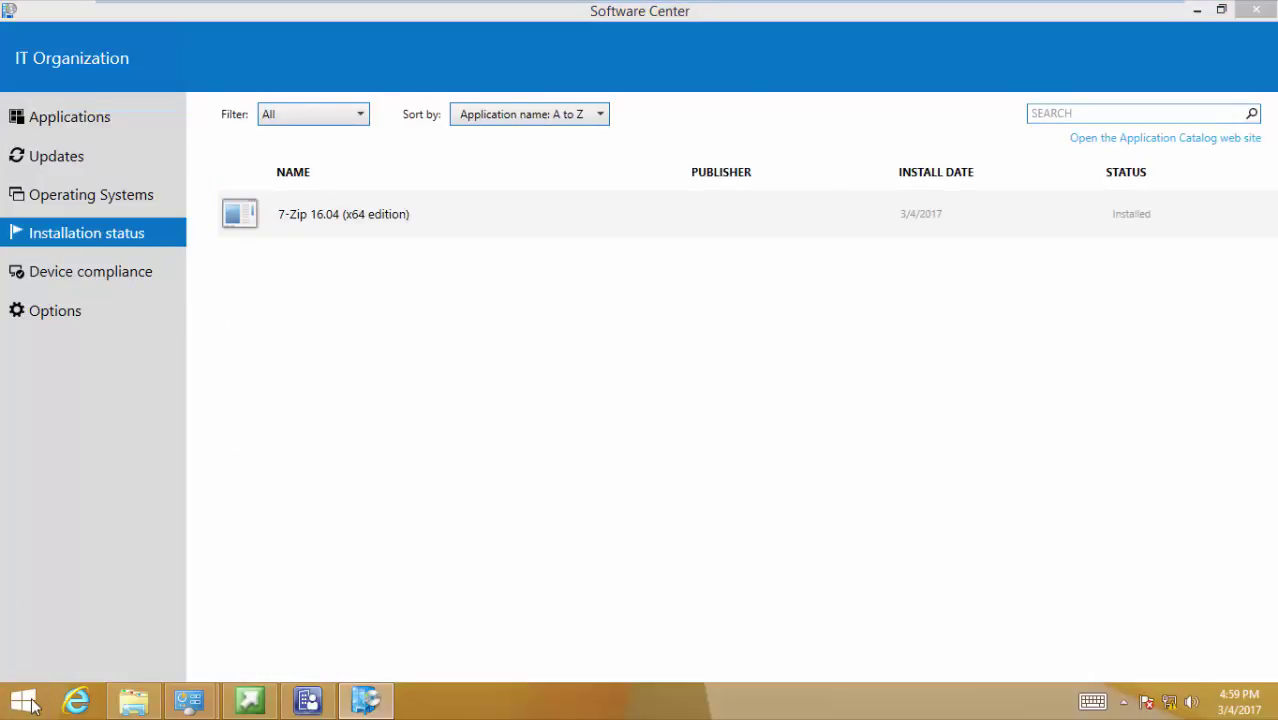
pyautogui.click(30, 703)
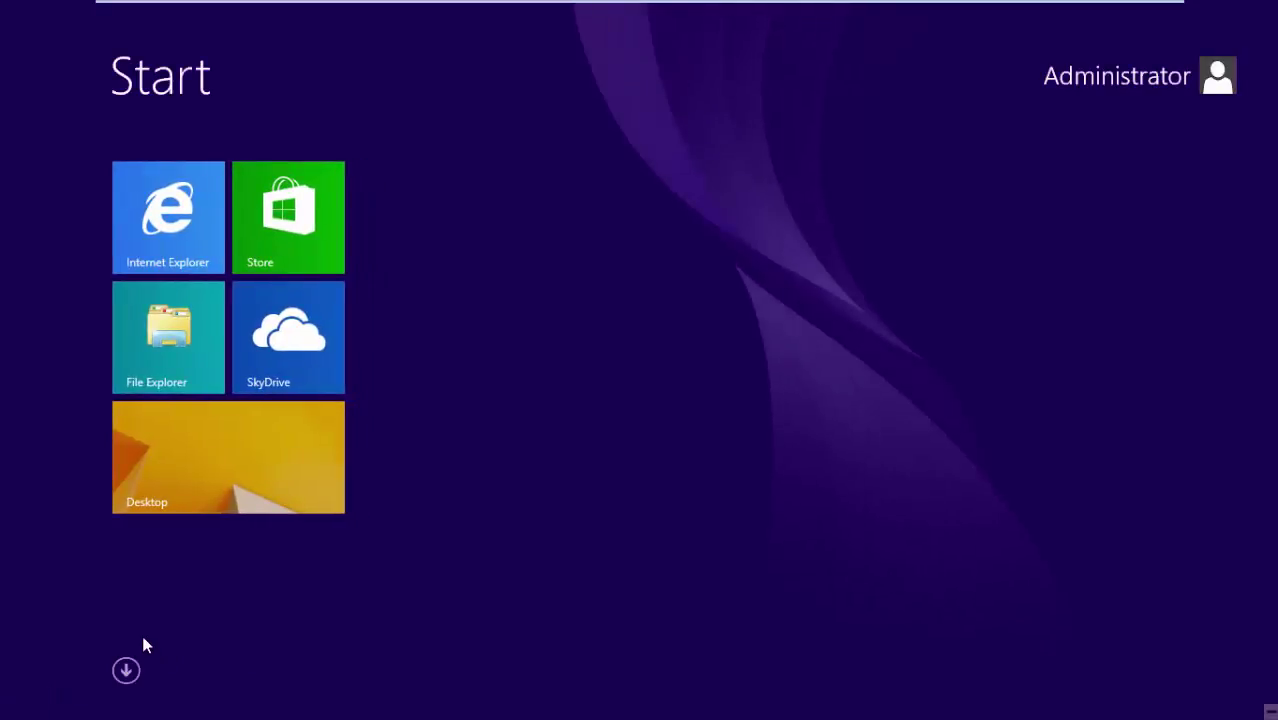
pyautogui.click(126, 672)
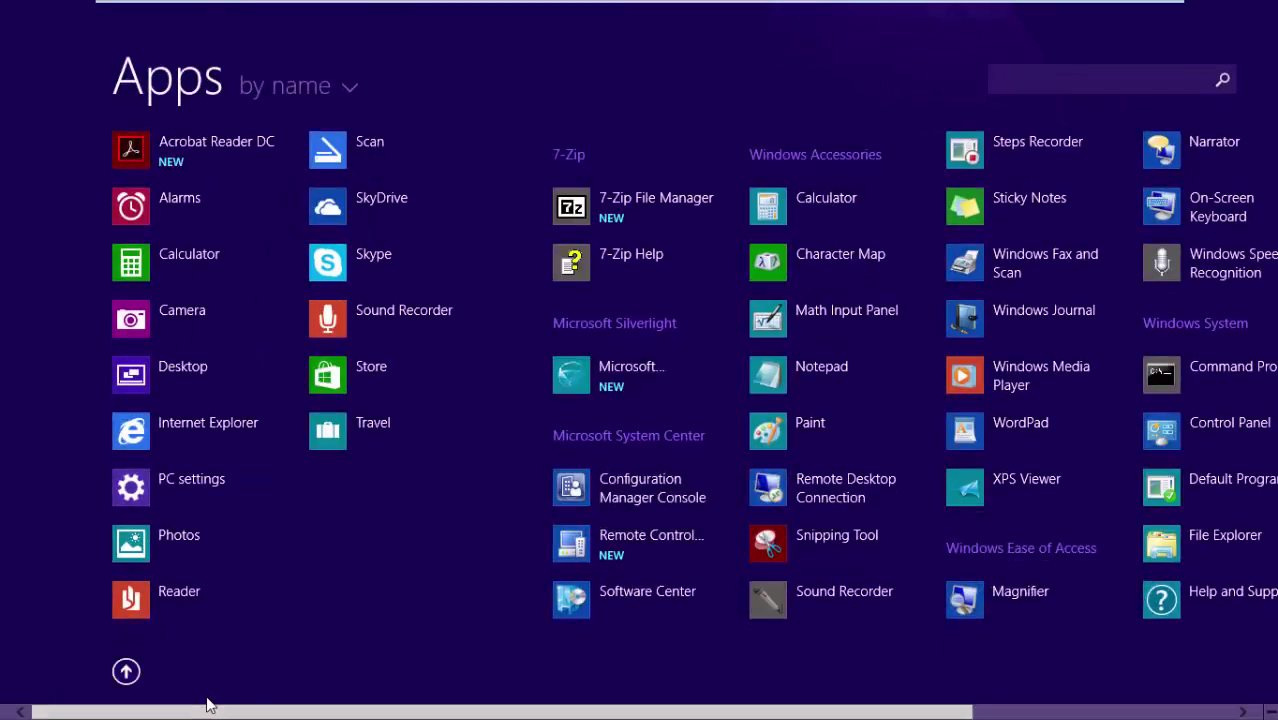
pyautogui.click(614, 213)
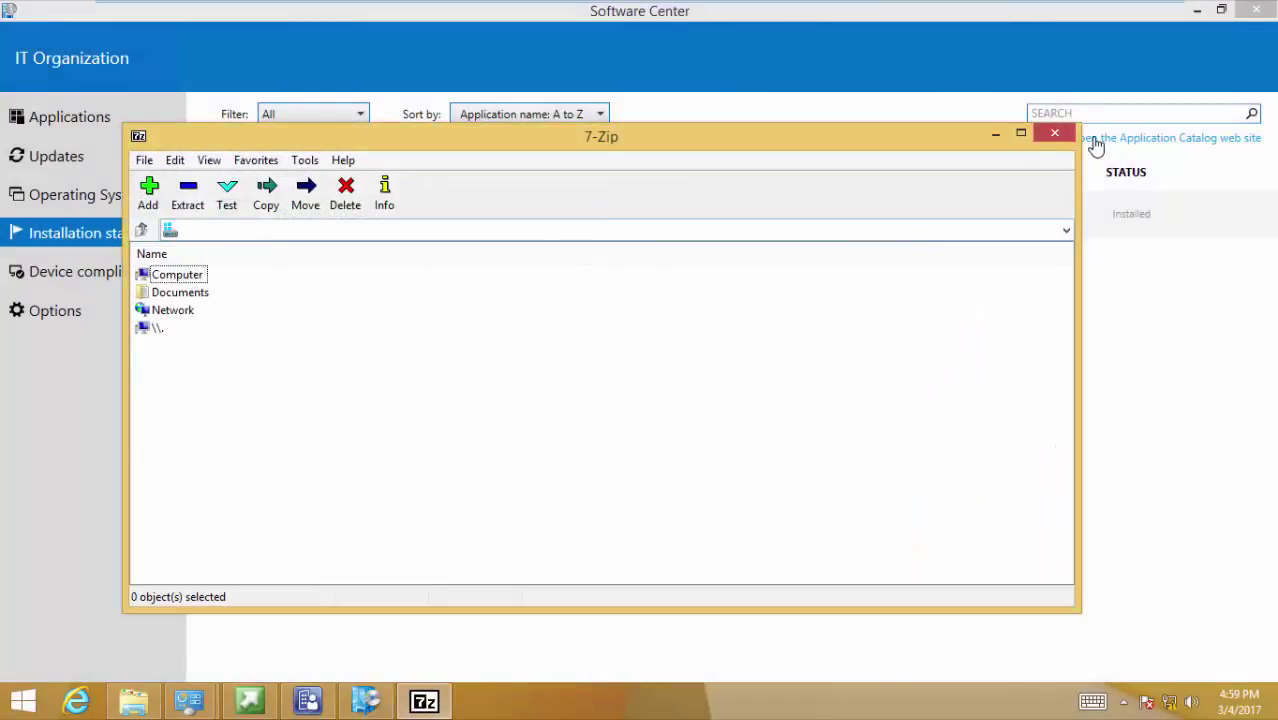
pyautogui.click(1057, 133)
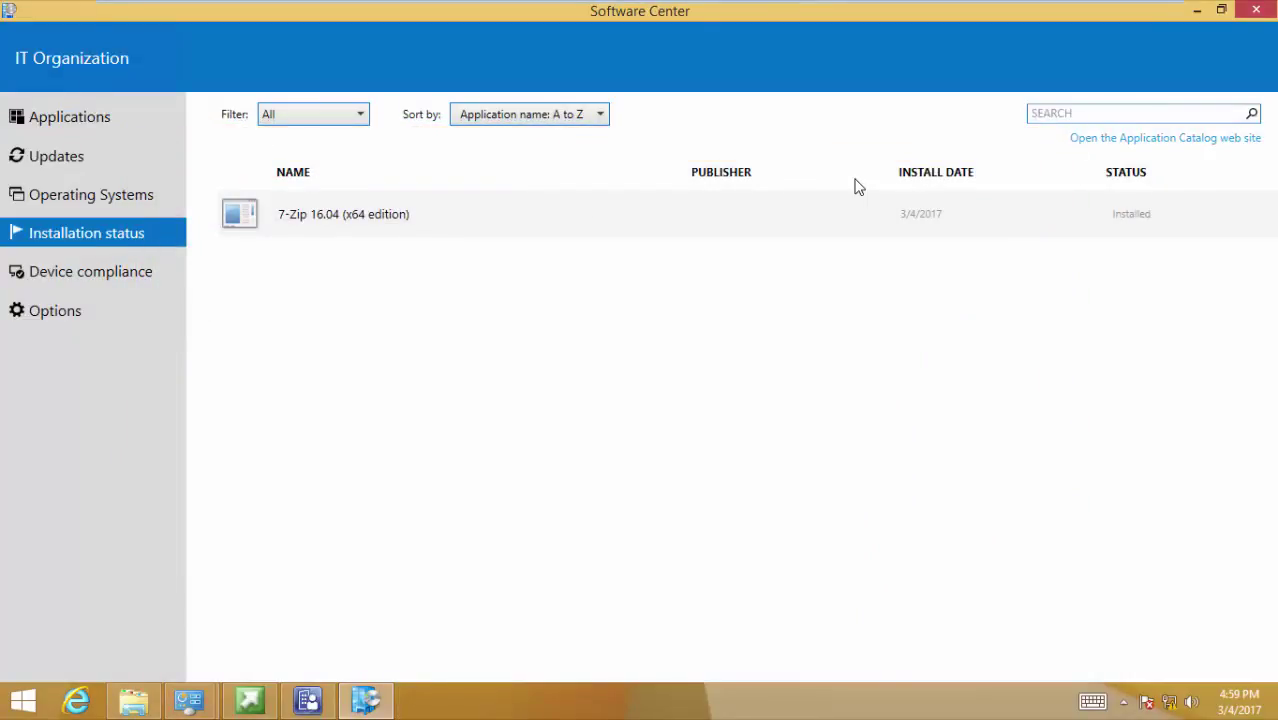
# Step: Browse to C:\Windows\ccmcache\1 in File Explorer to inspect the cached 7-Zip installer, and return to the ccmcache folder
pyautogui.click(1197, 10)
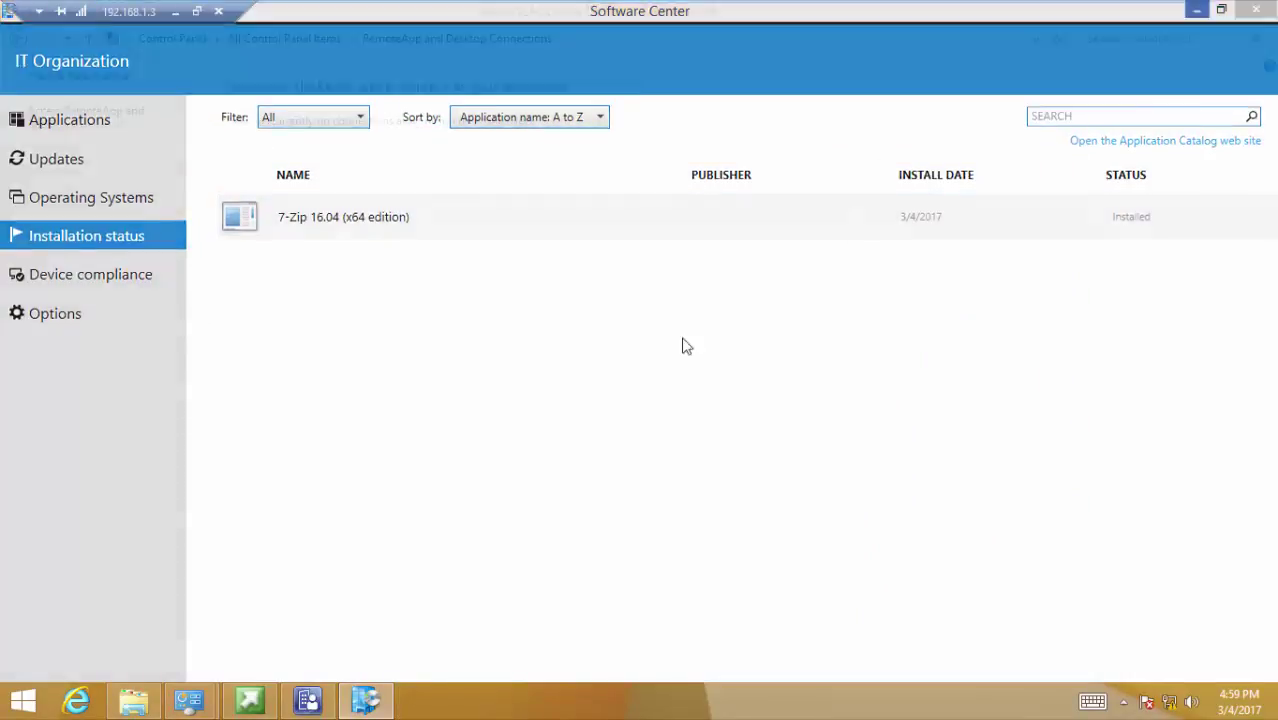
pyautogui.click(152, 710)
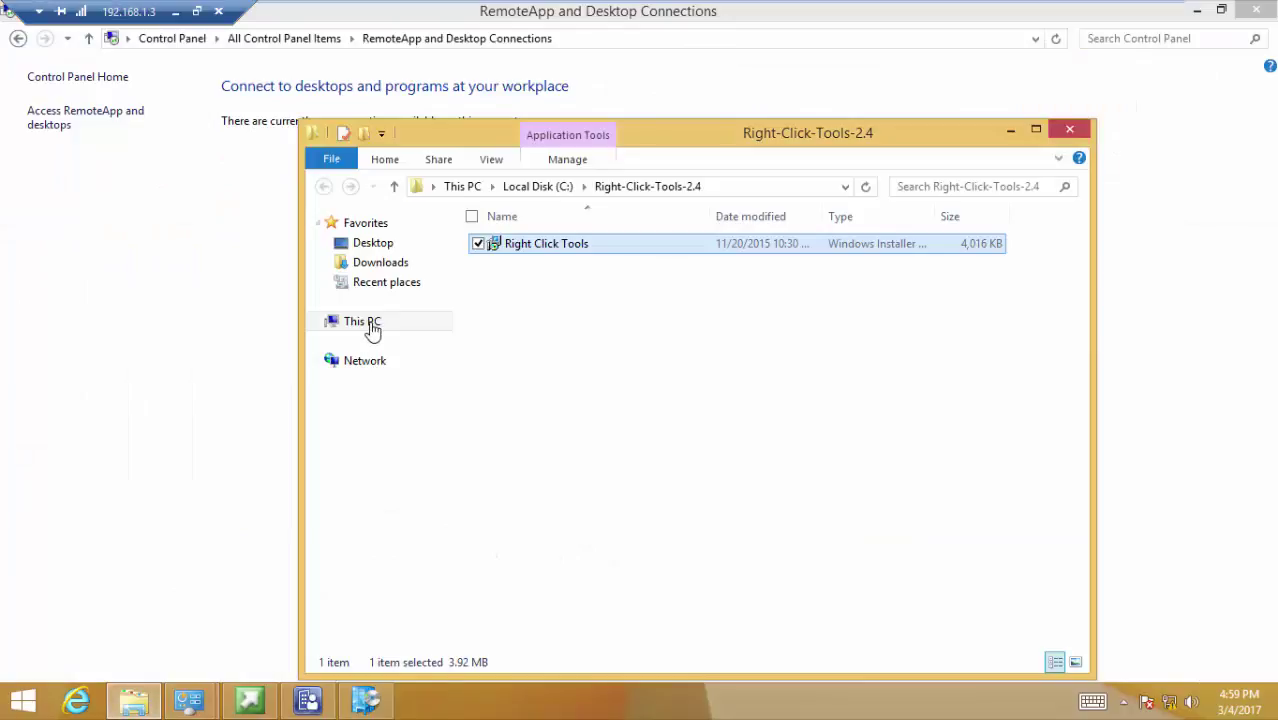
pyautogui.click(366, 323)
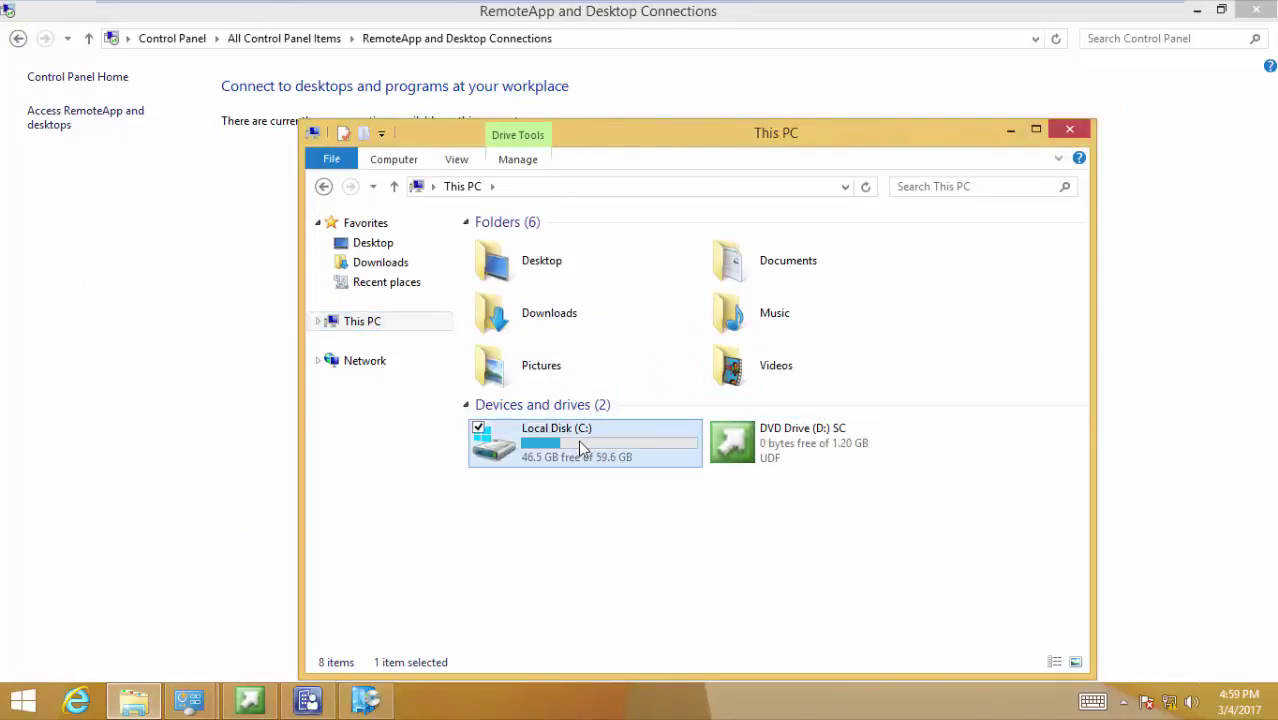
pyautogui.doubleClick(579, 442)
pyautogui.doubleClick(551, 361)
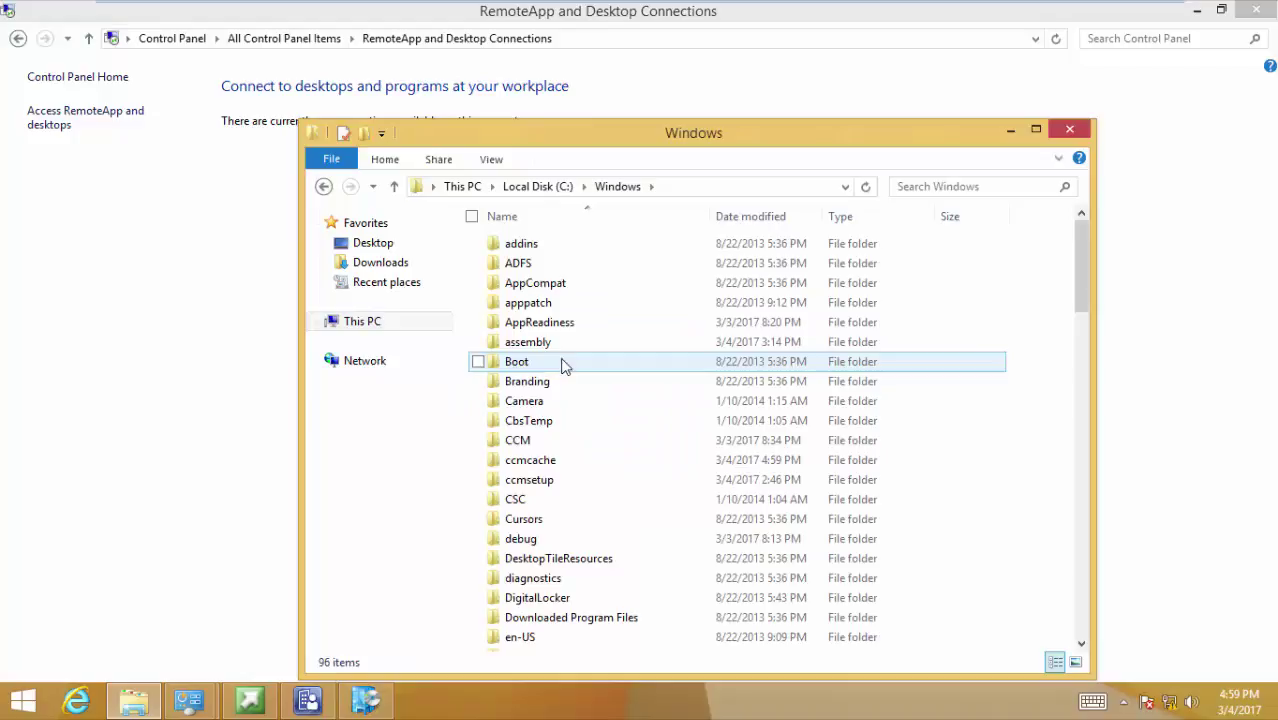
pyautogui.doubleClick(556, 462)
pyautogui.doubleClick(549, 245)
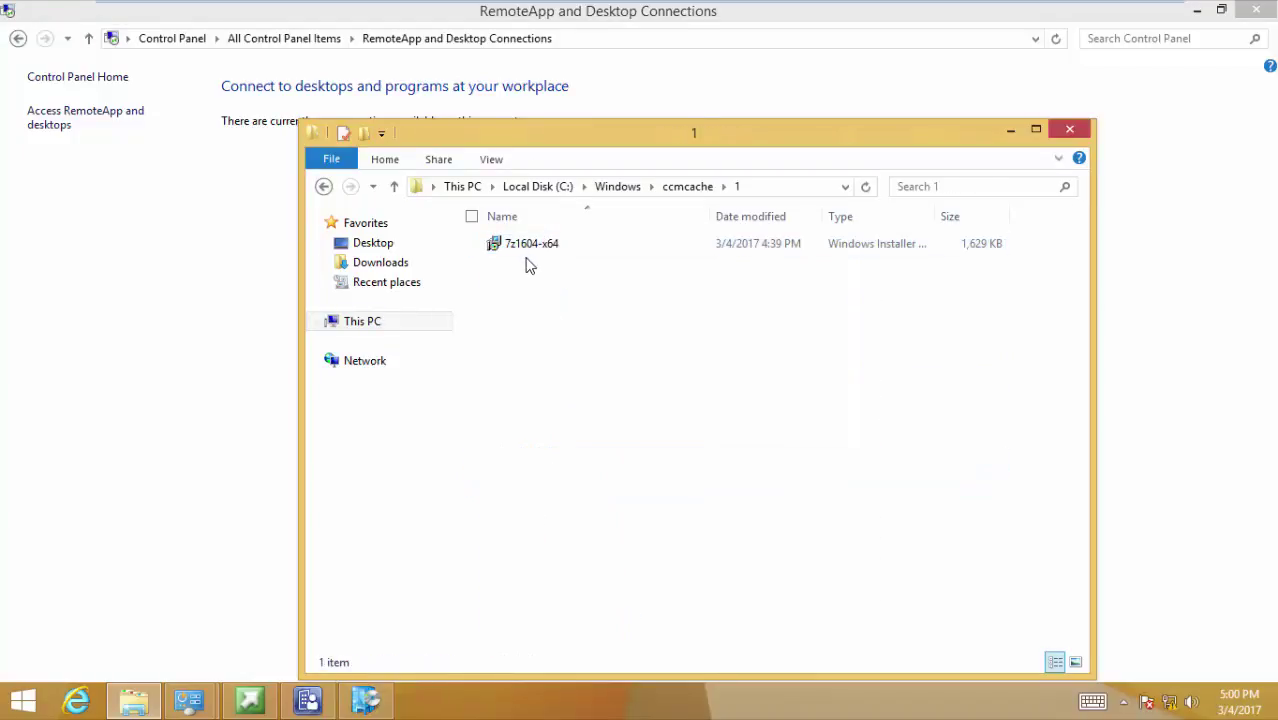
pyautogui.click(700, 194)
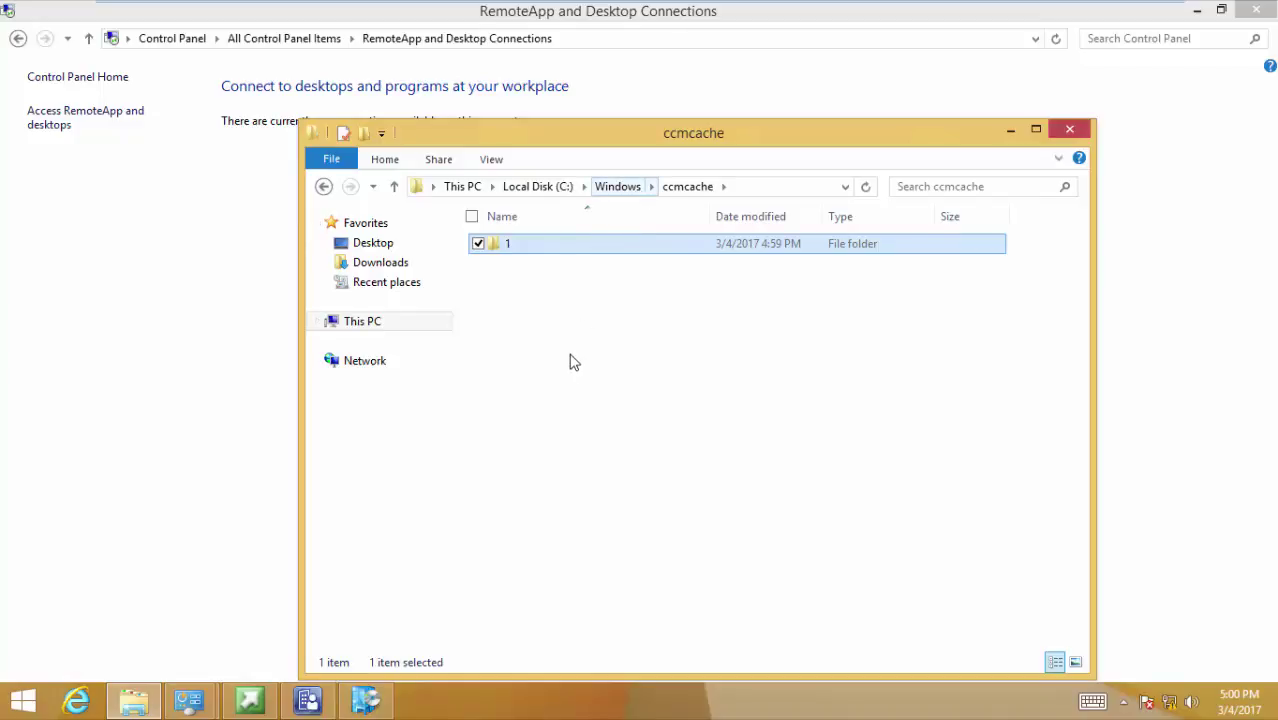
pyautogui.moveTo(568, 312); pyautogui.dragTo(514, 242)
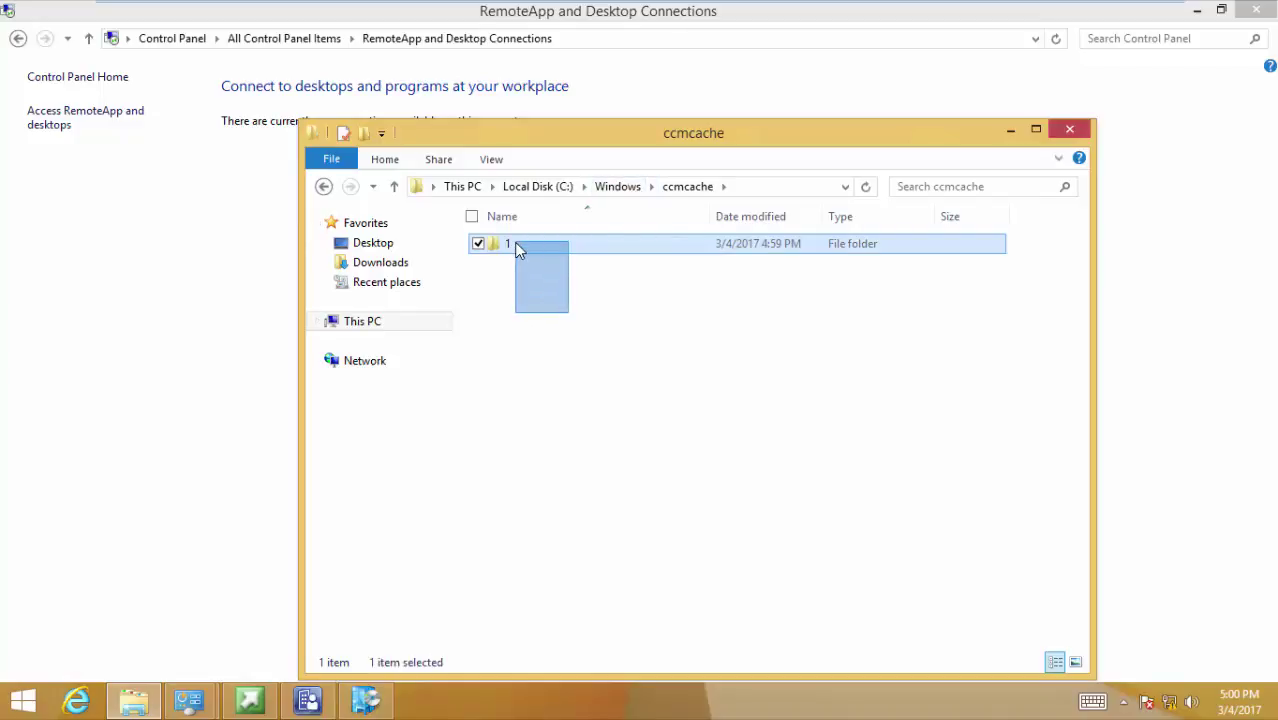
# Step: Examine the client's cache location and disk space settings in Configuration Manager properties, and view the delete-files prompt, declining the deletion
pyautogui.click(365, 700)
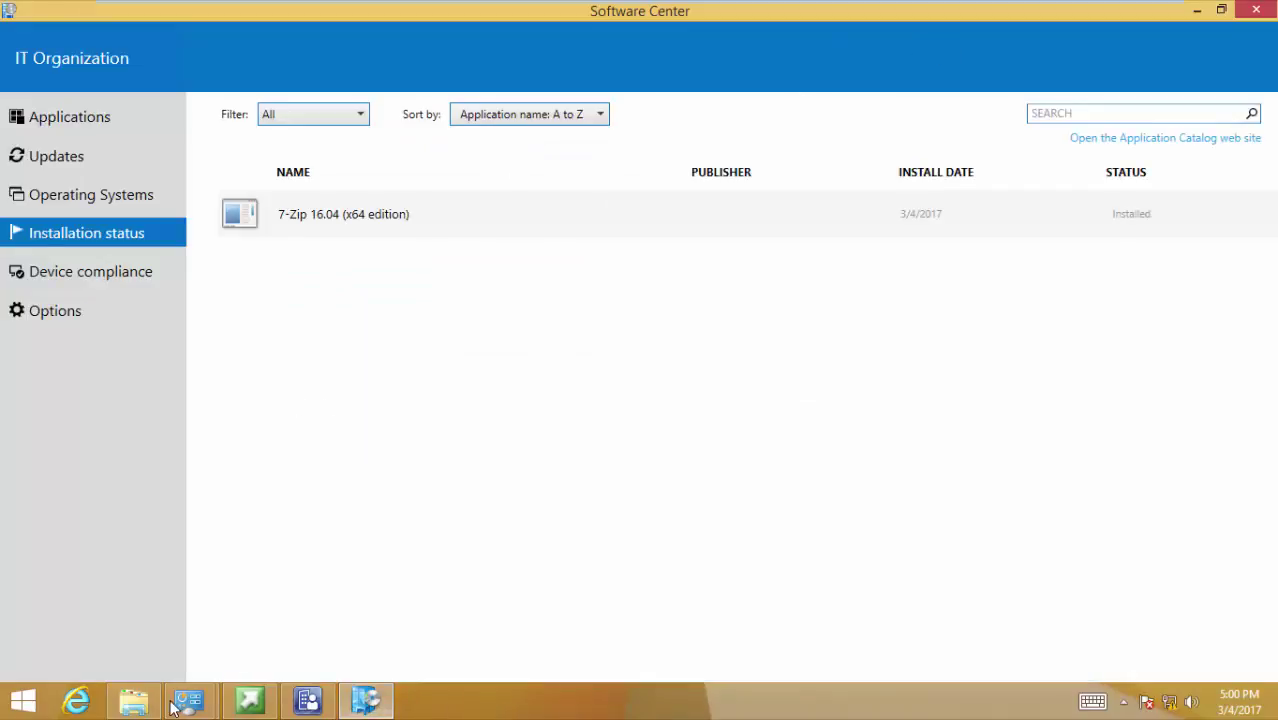
pyautogui.moveTo(190, 700)
pyautogui.click(318, 628)
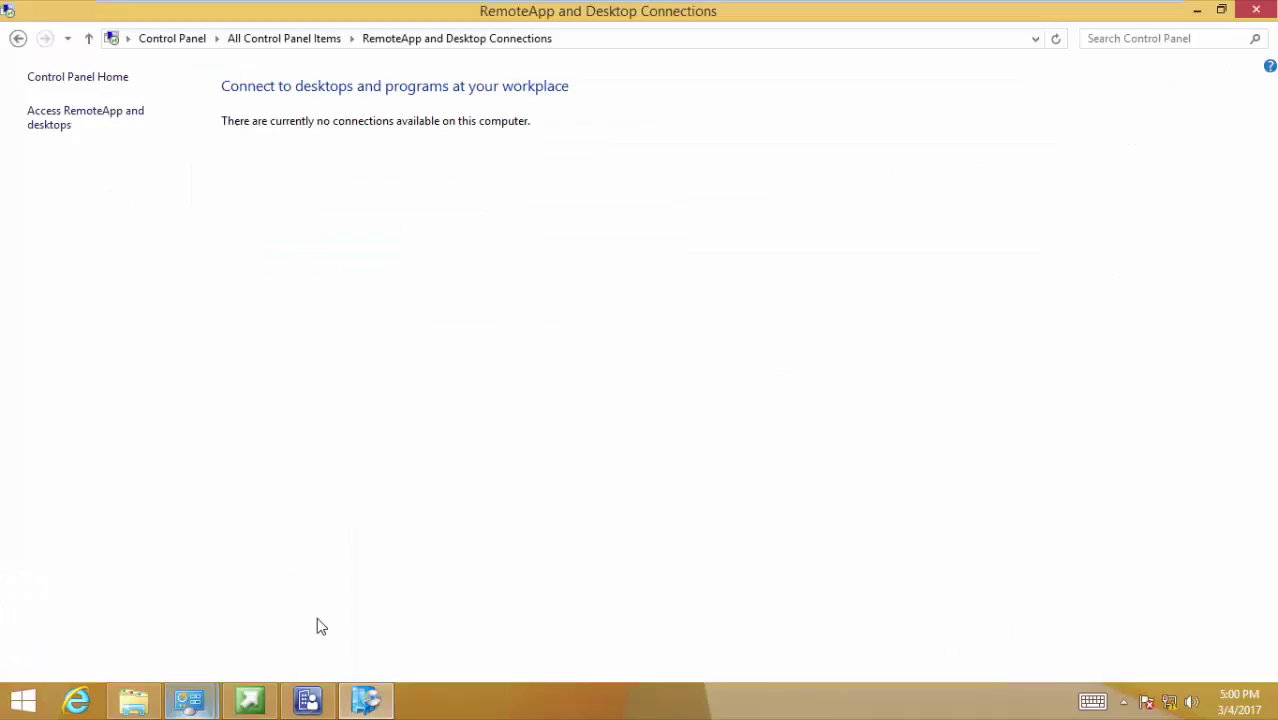
pyautogui.click(17, 38)
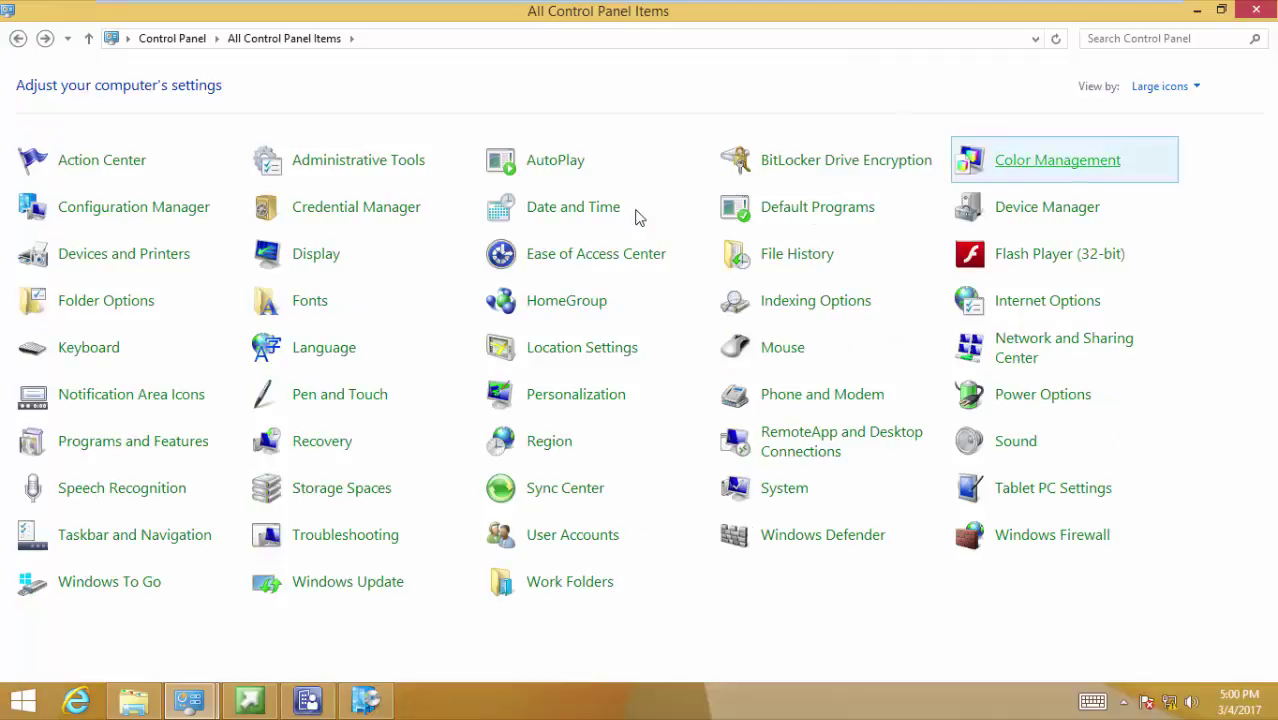
pyautogui.click(168, 214)
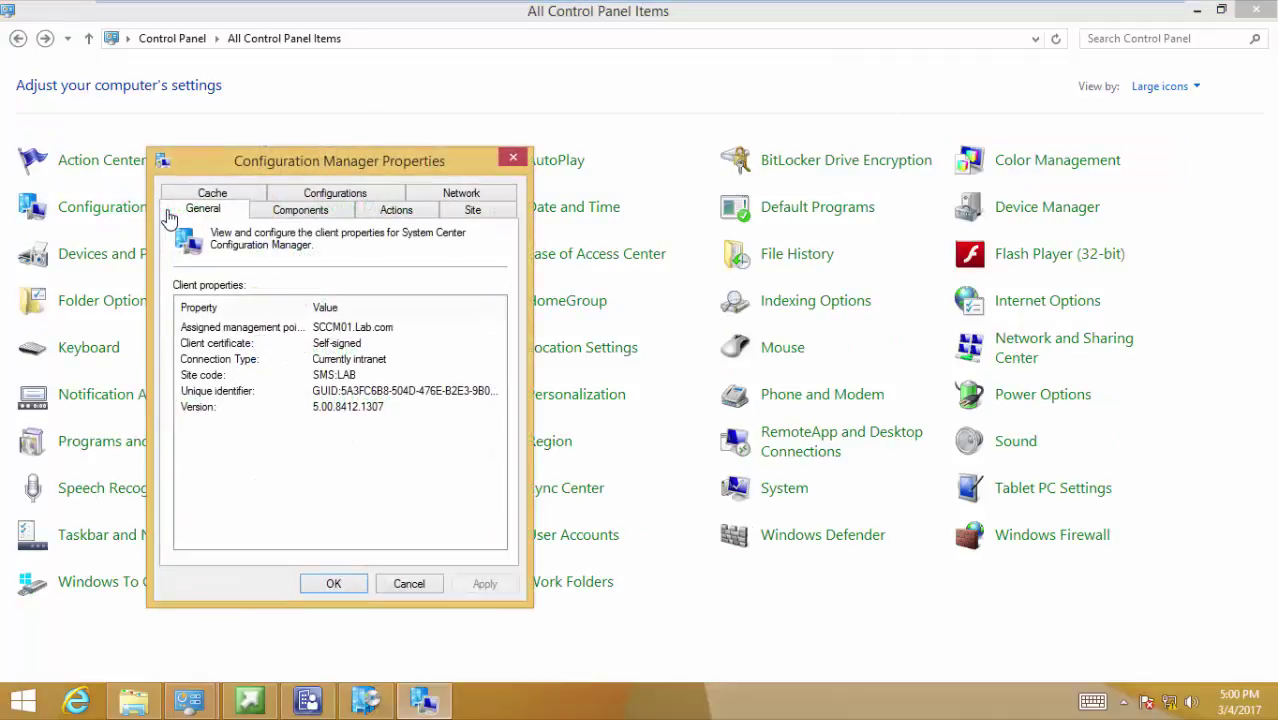
pyautogui.click(238, 193)
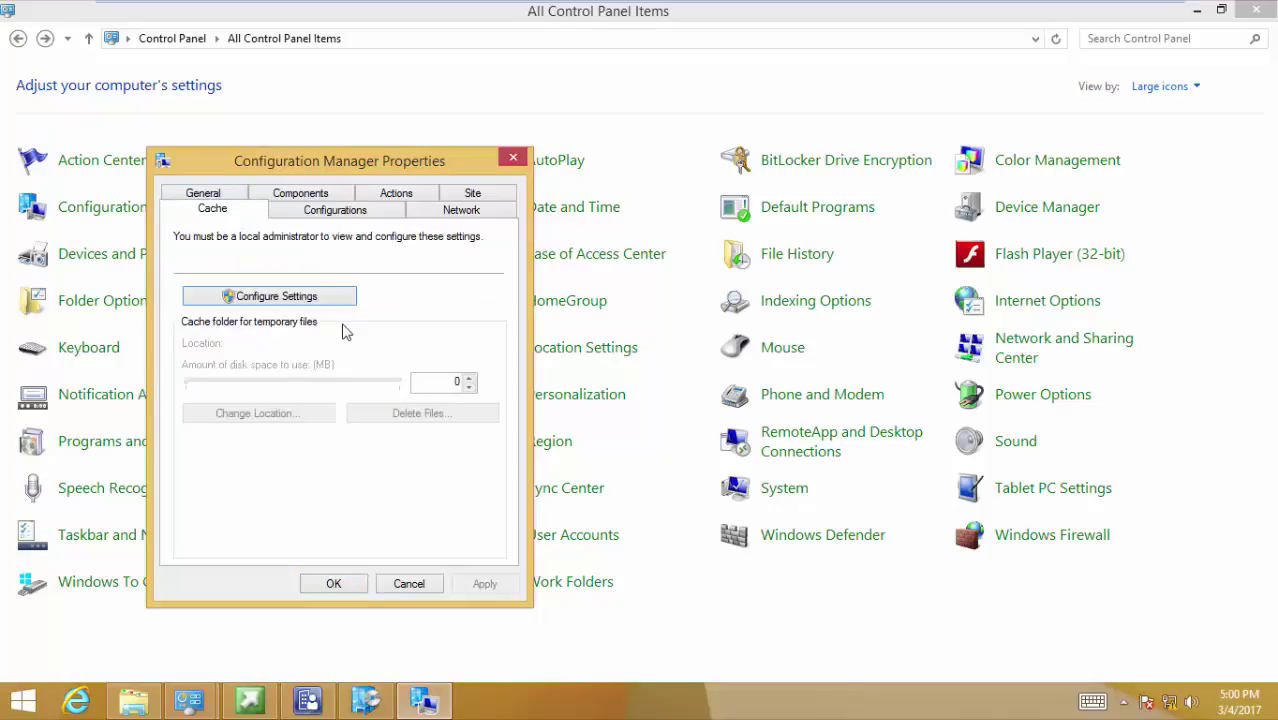
pyautogui.click(338, 296)
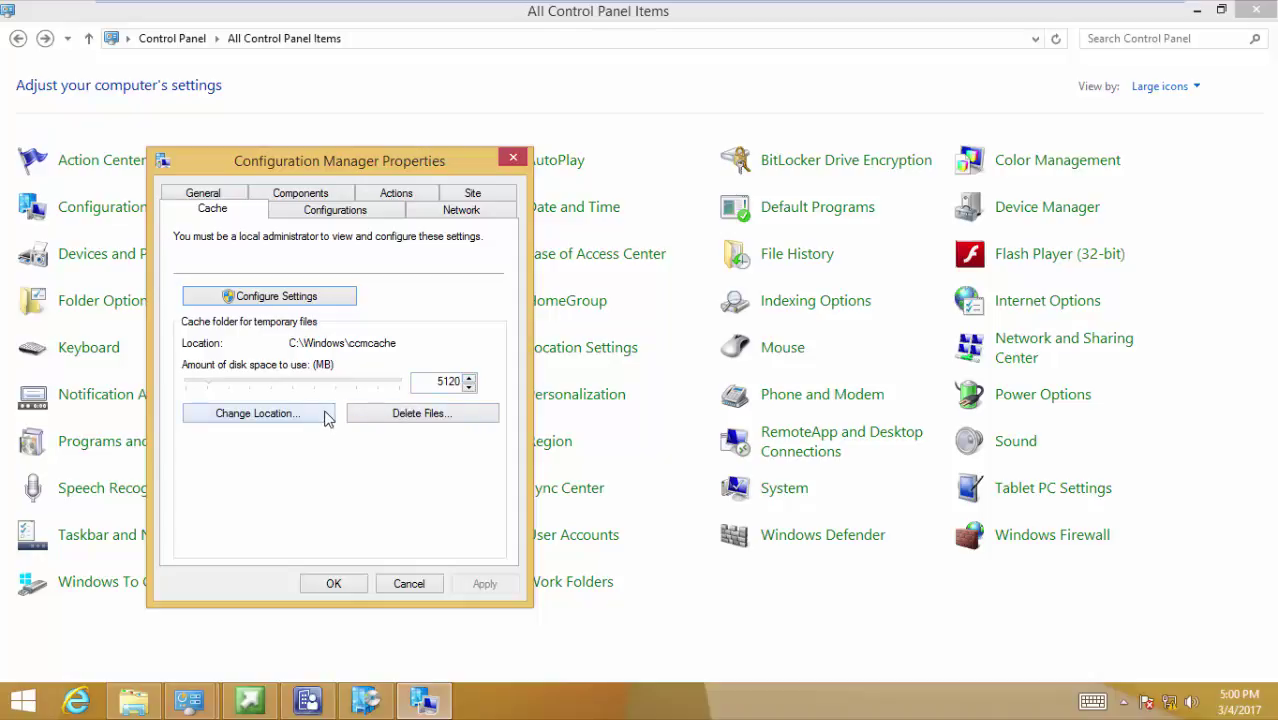
pyautogui.click(408, 418)
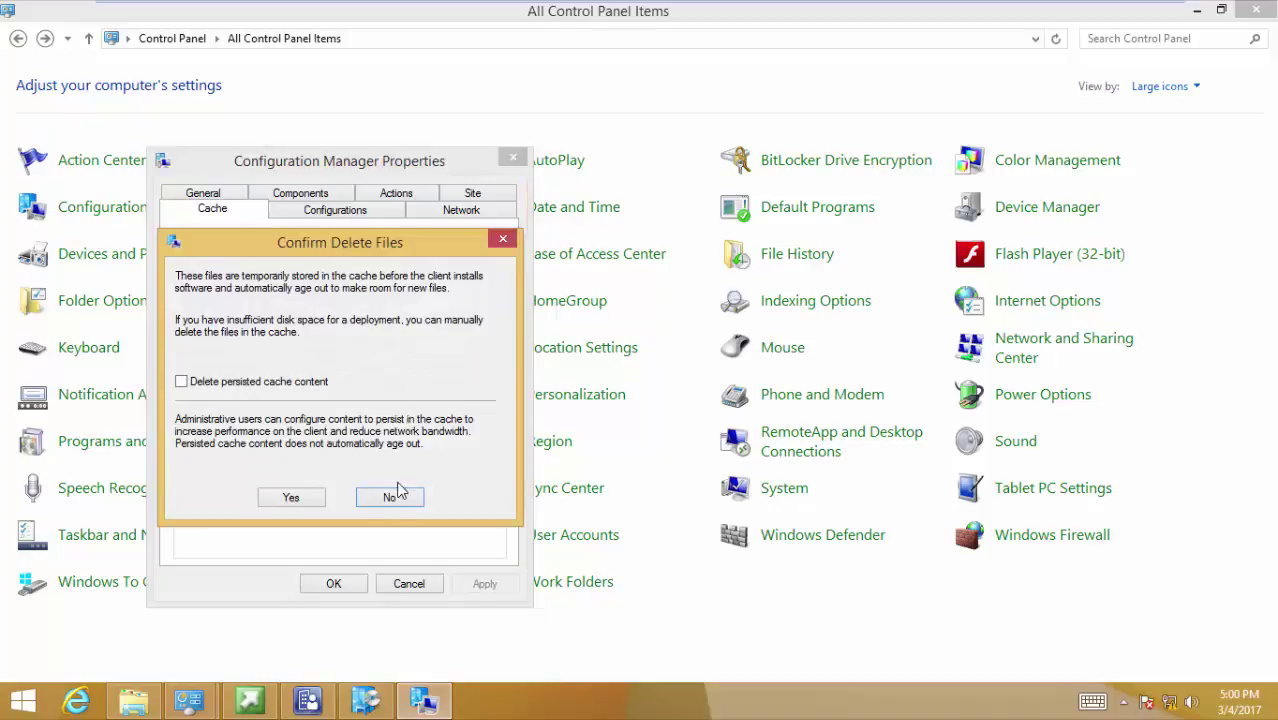
pyautogui.click(389, 498)
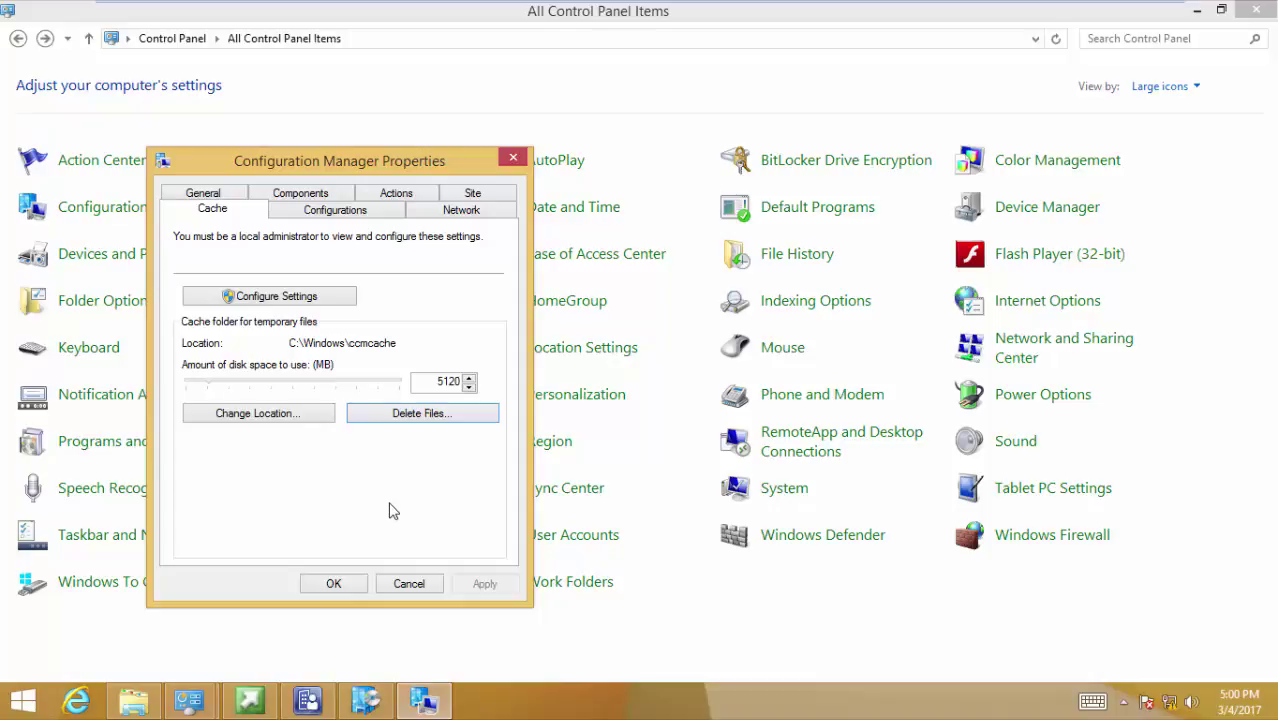
# Step: Cancel the Configuration Manager properties, bring Software Center back to the front and minimize the remote session to the client
pyautogui.click(409, 582)
pyautogui.hotkey('alt', 'Tab')
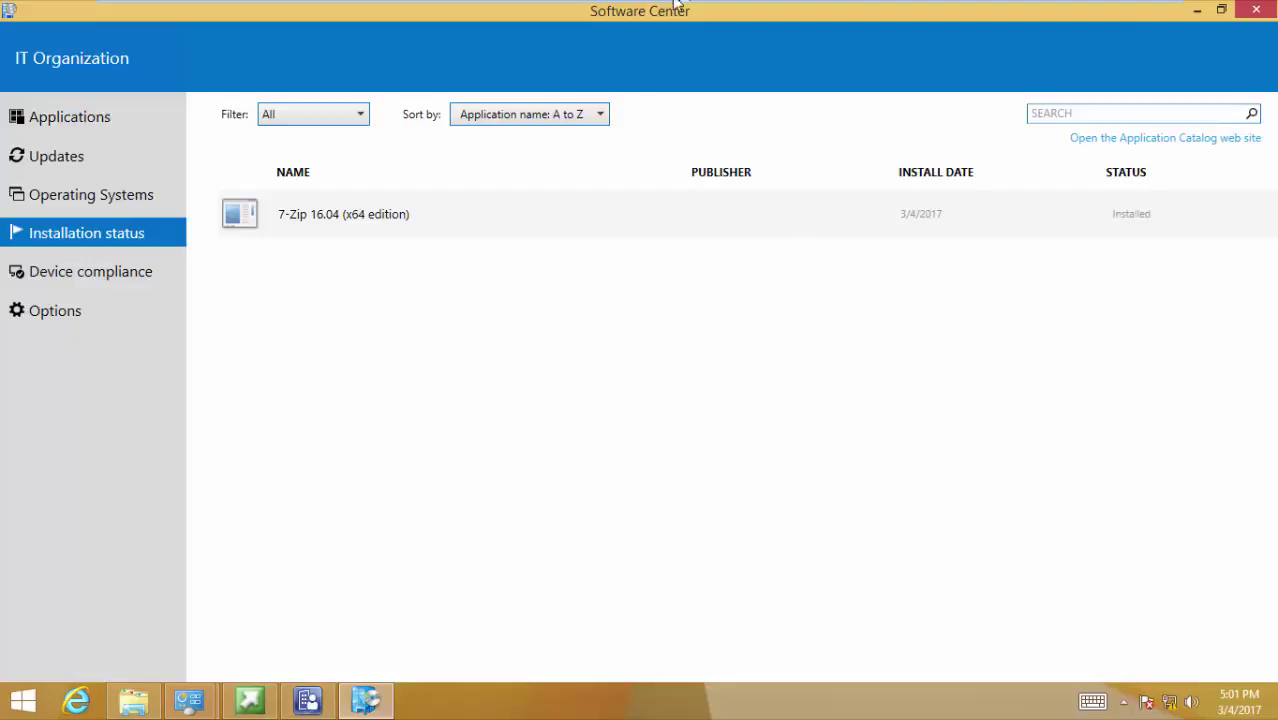
pyautogui.click(175, 14)
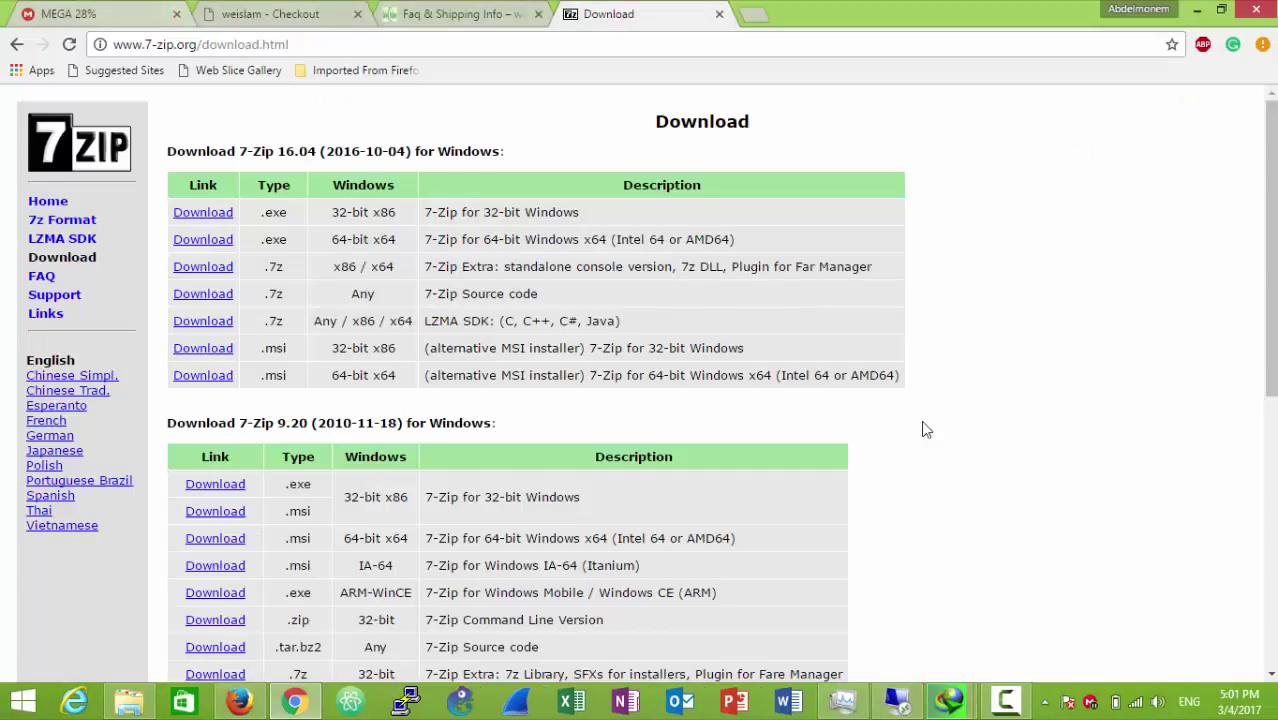